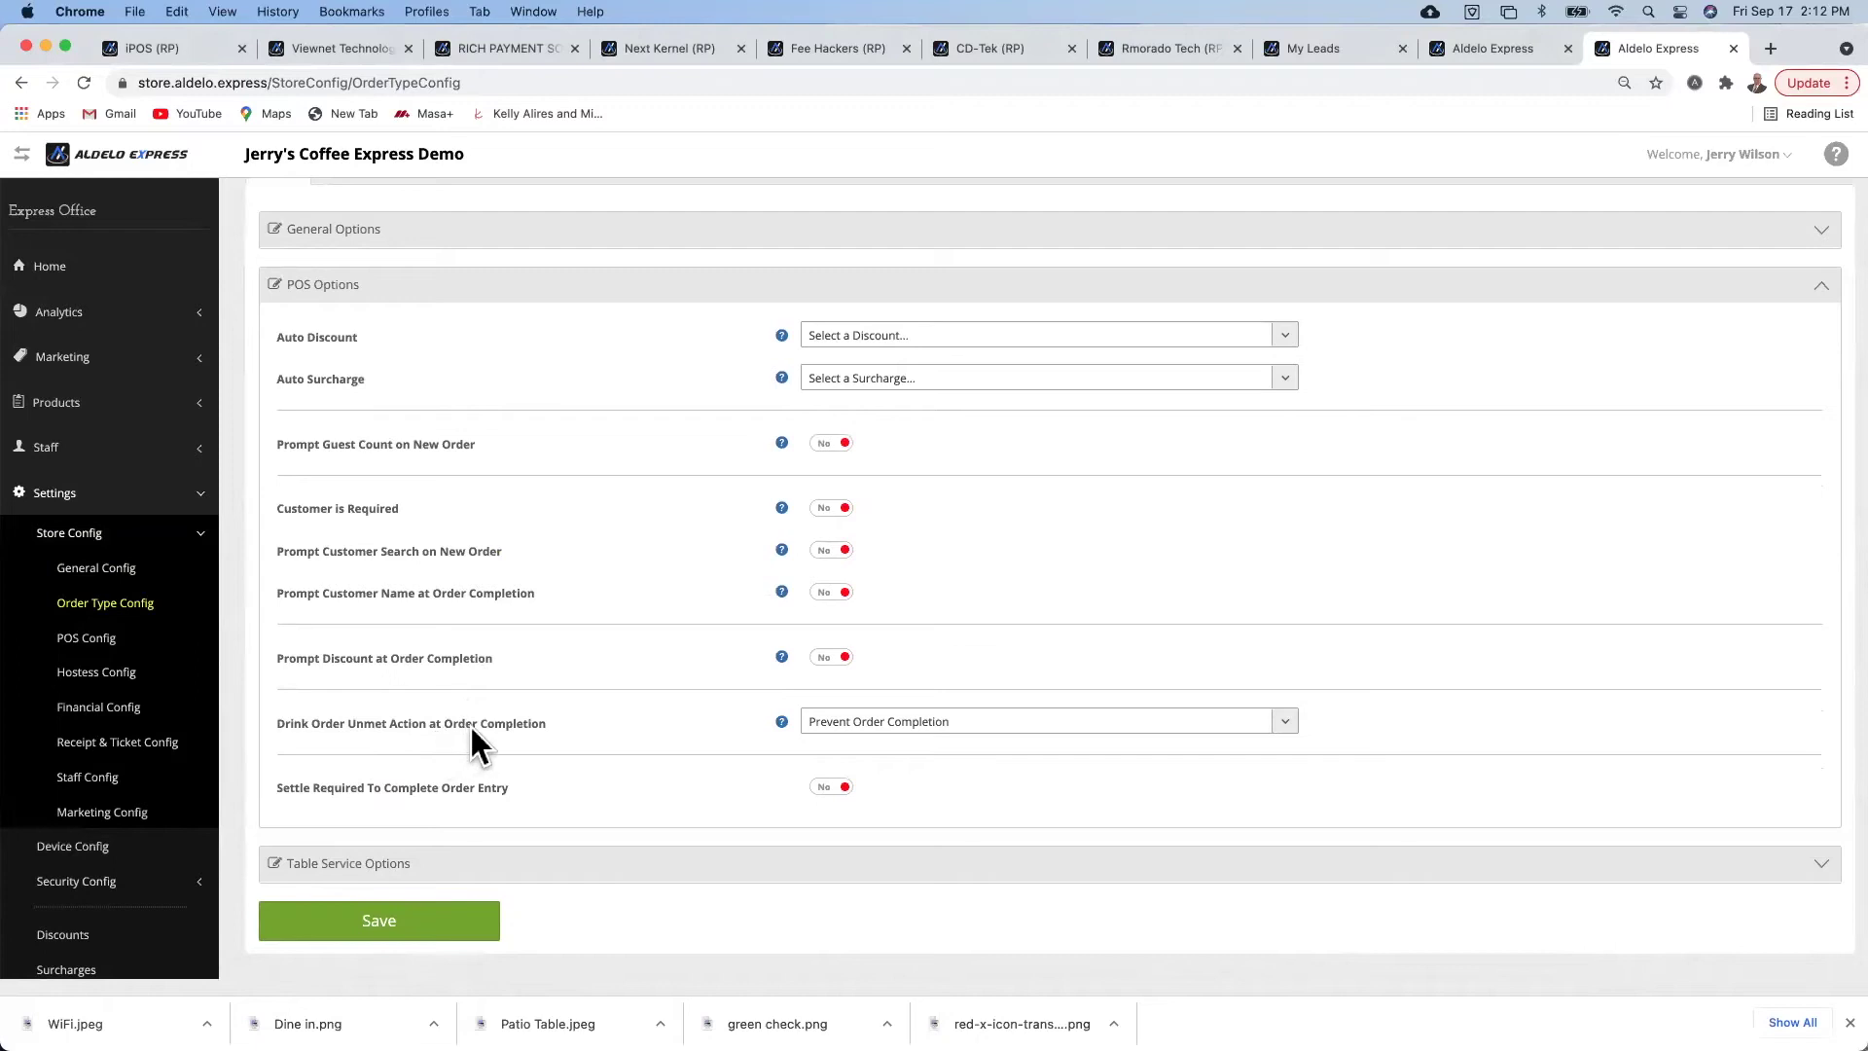
- Set the Drink Order Unmet Action at Order Completion to Warning Only and save the order type configuration
click(916, 731)
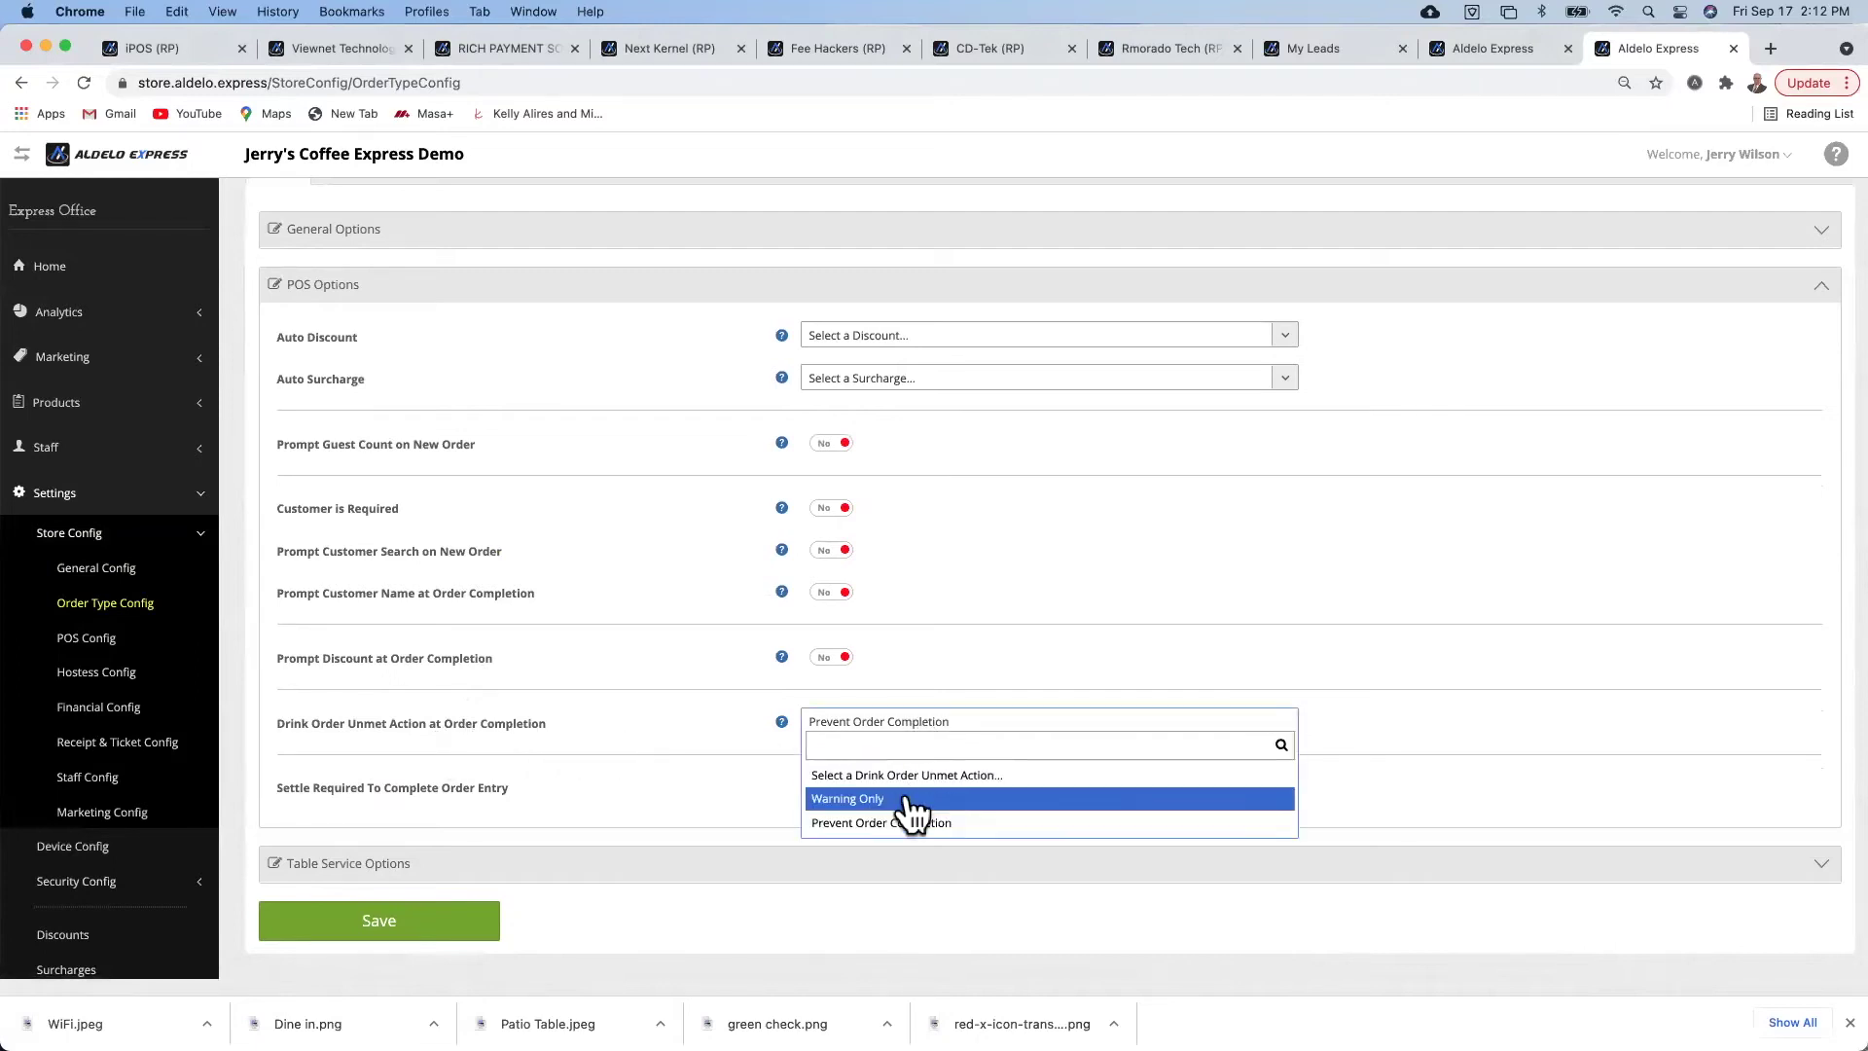
click(905, 775)
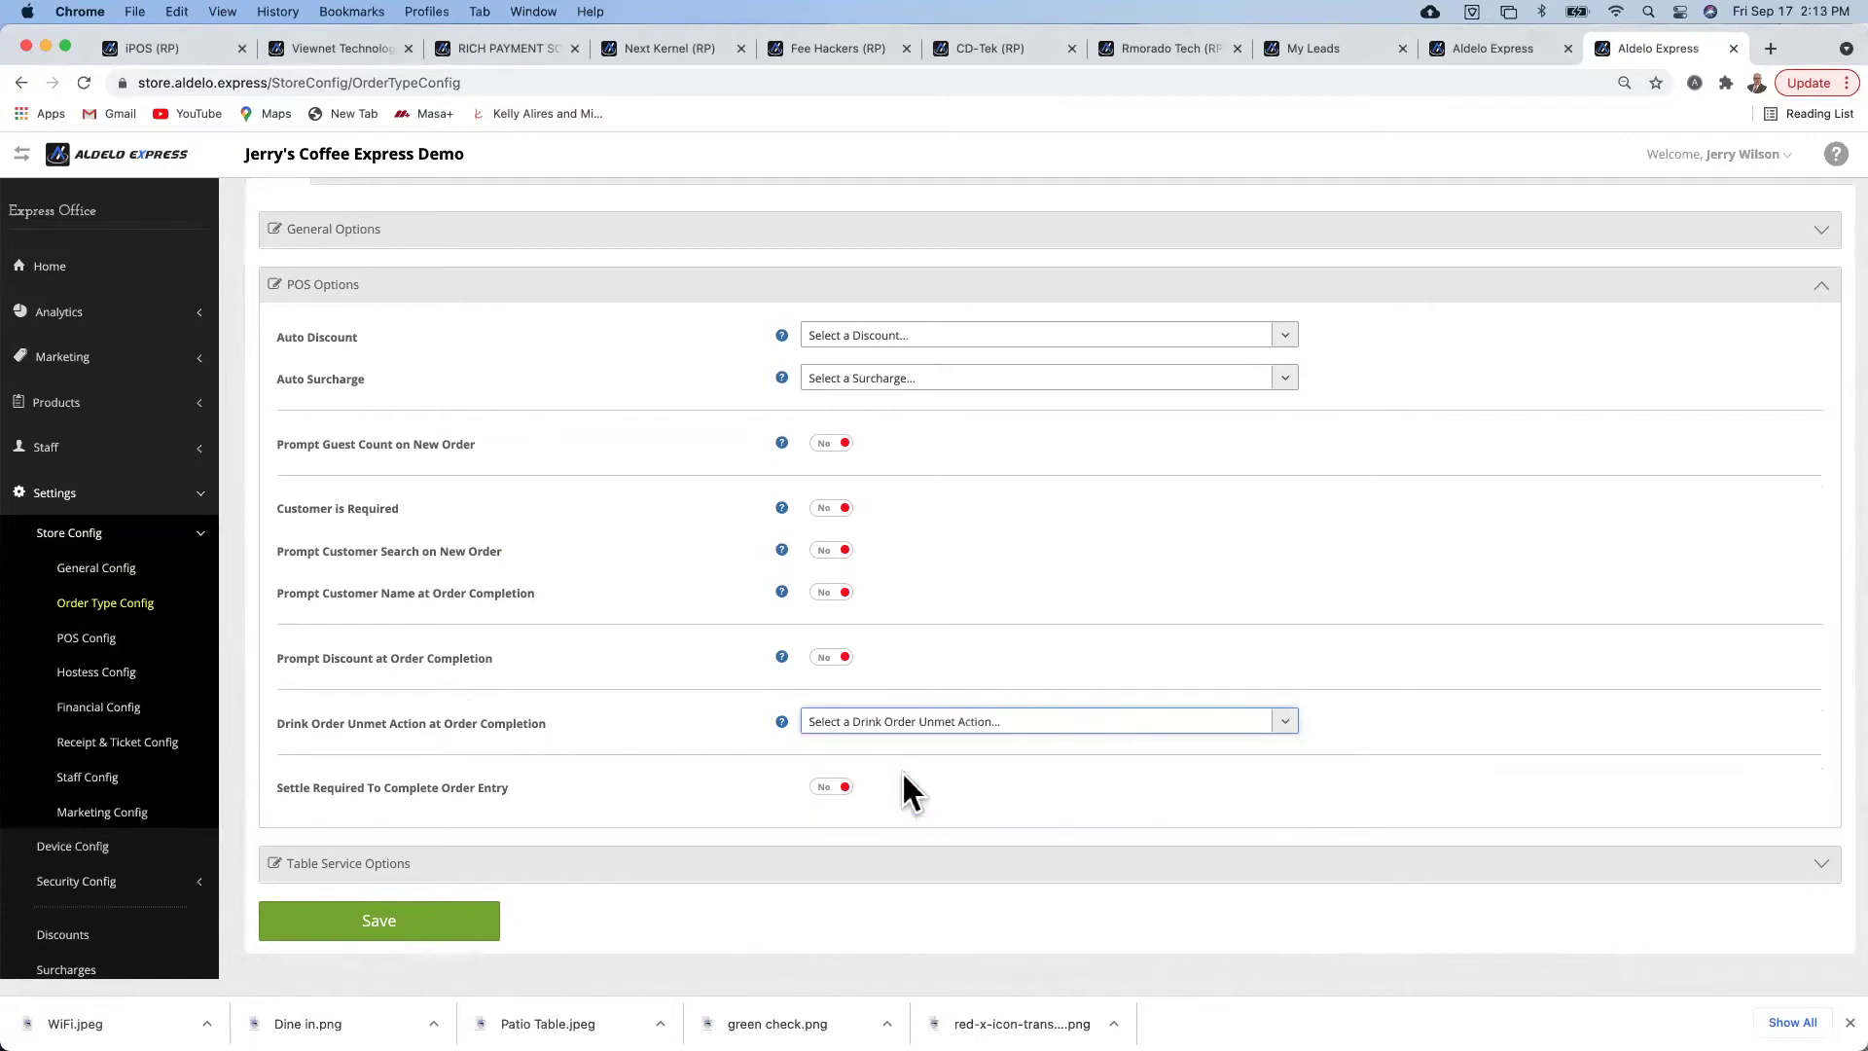
click(908, 722)
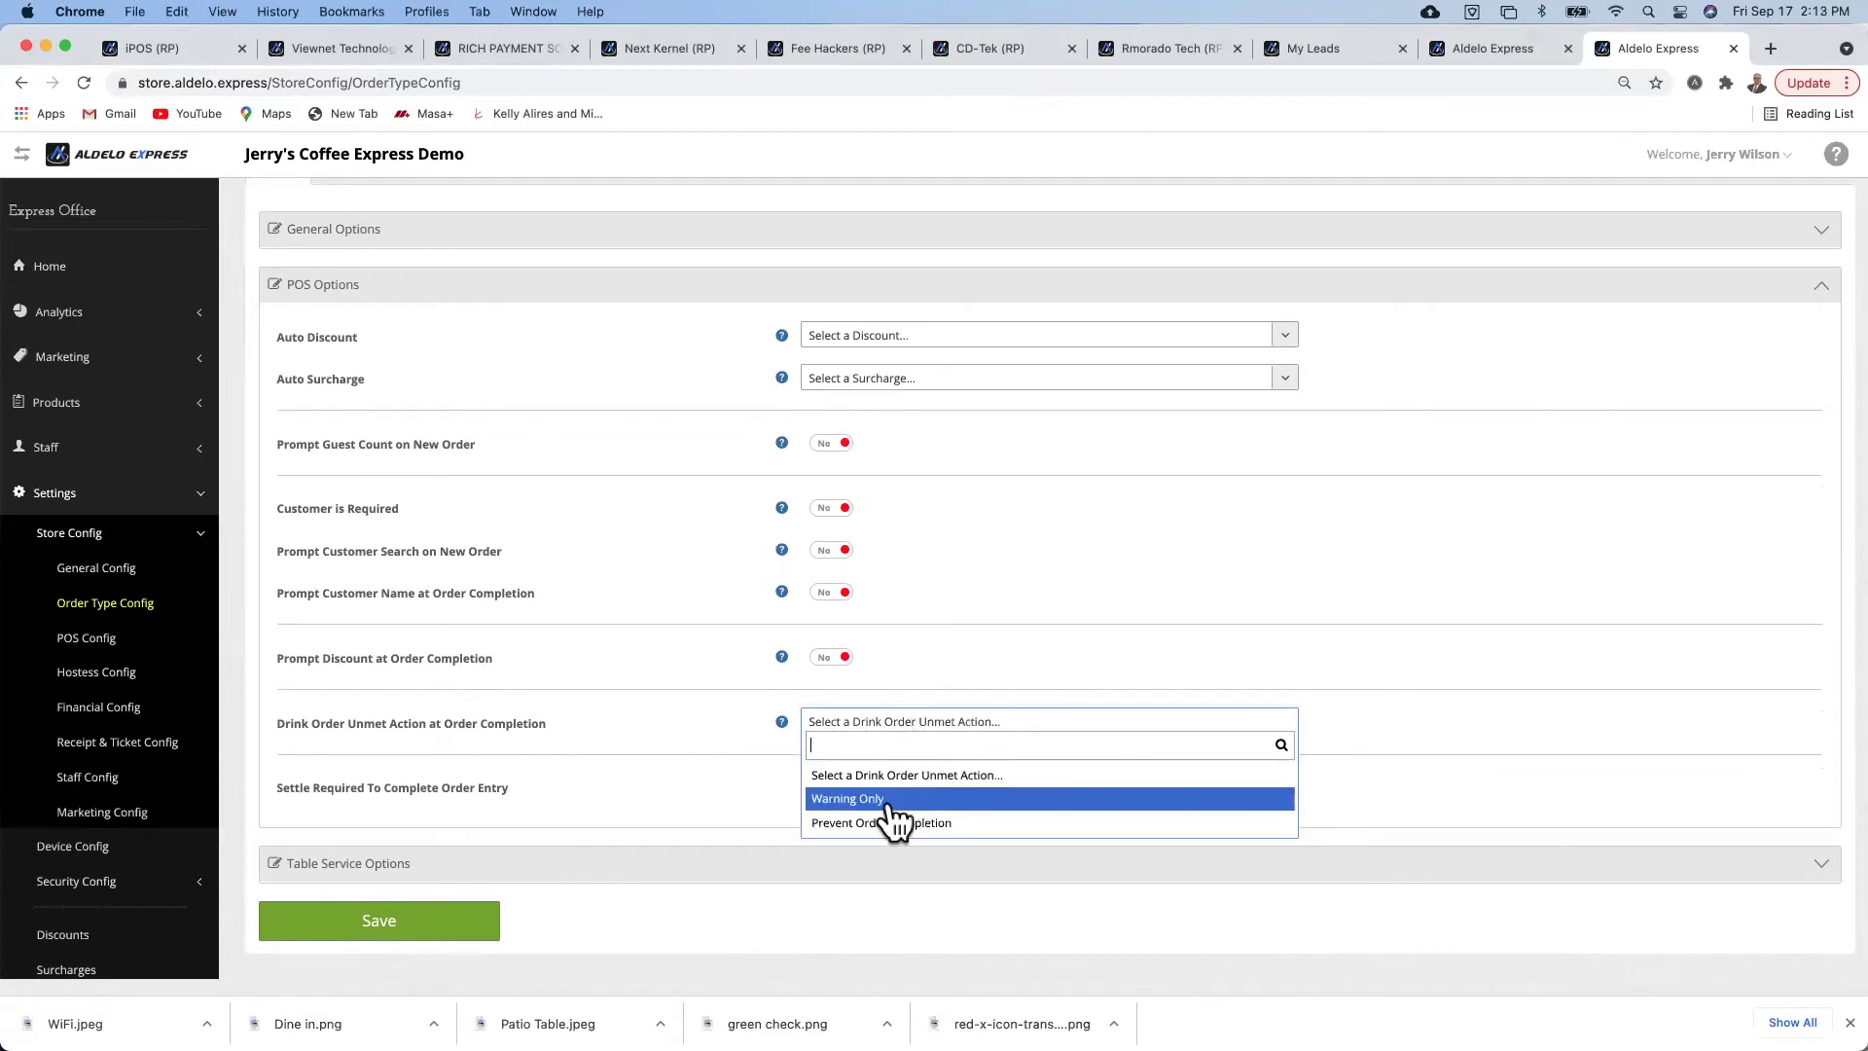
click(893, 802)
click(888, 725)
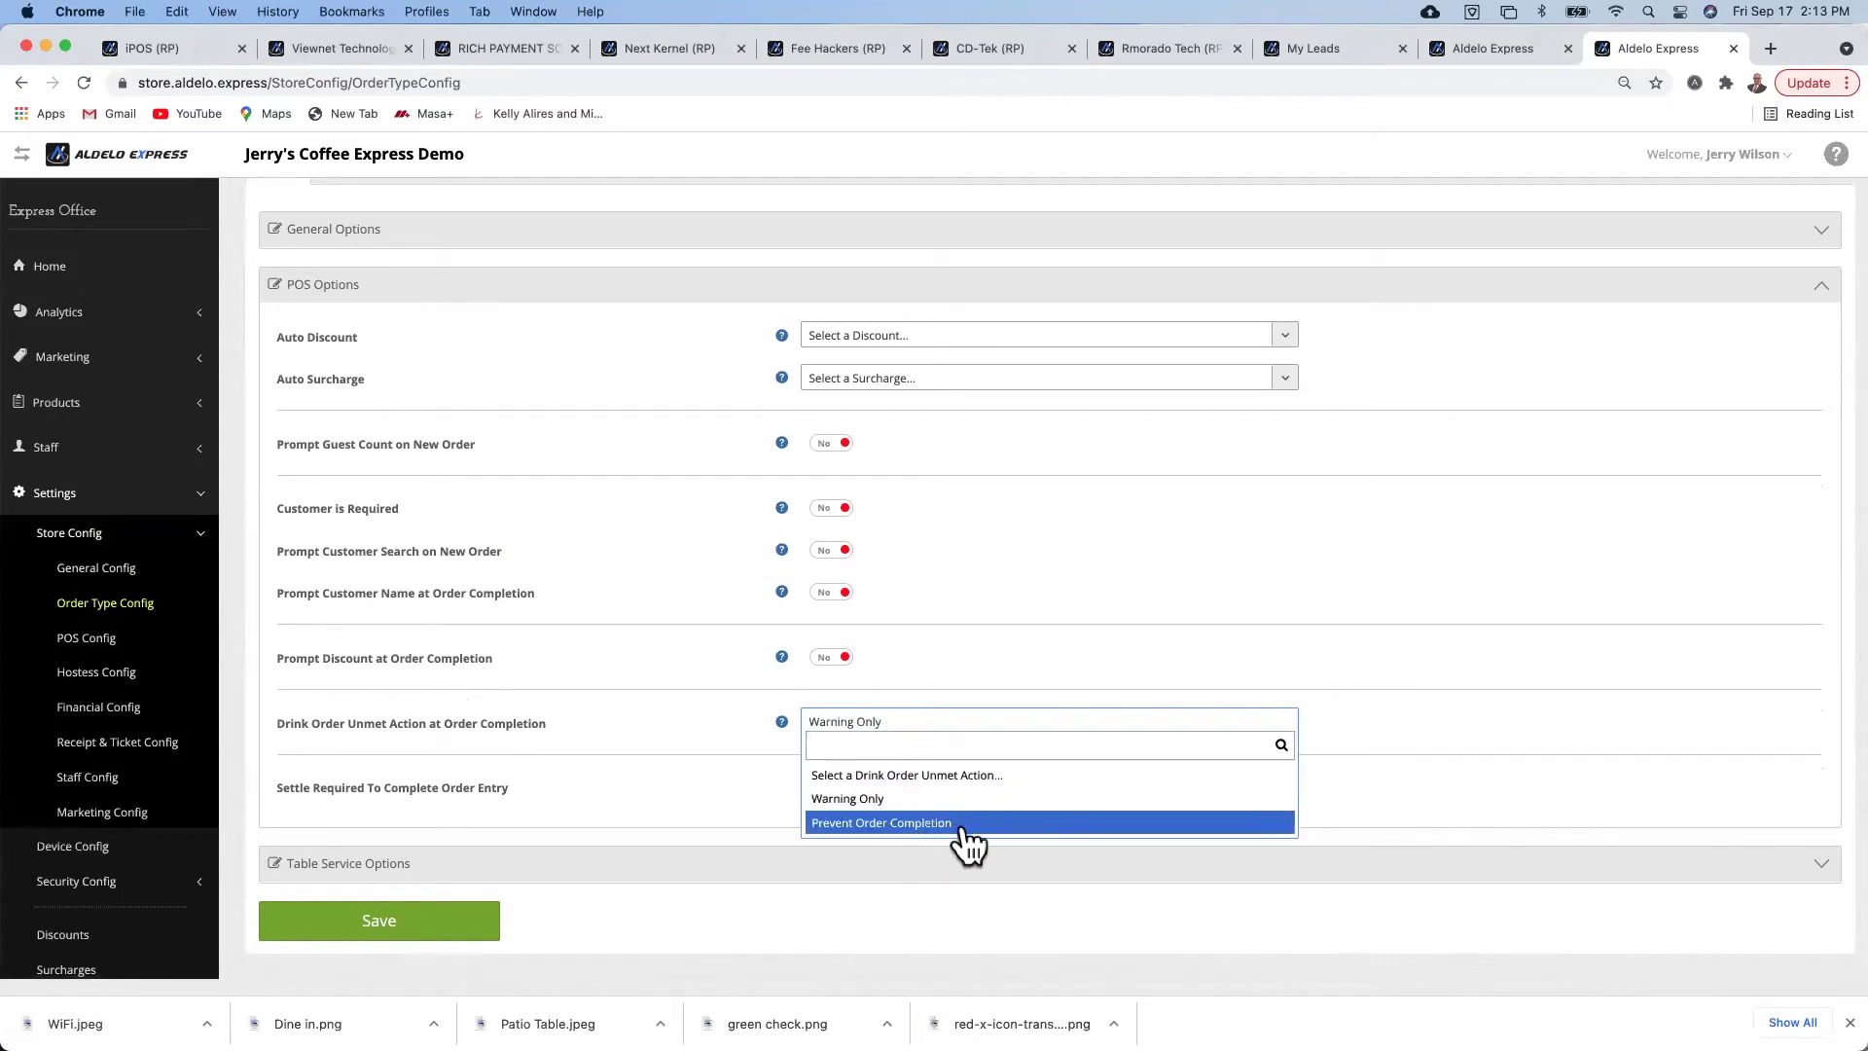
click(893, 799)
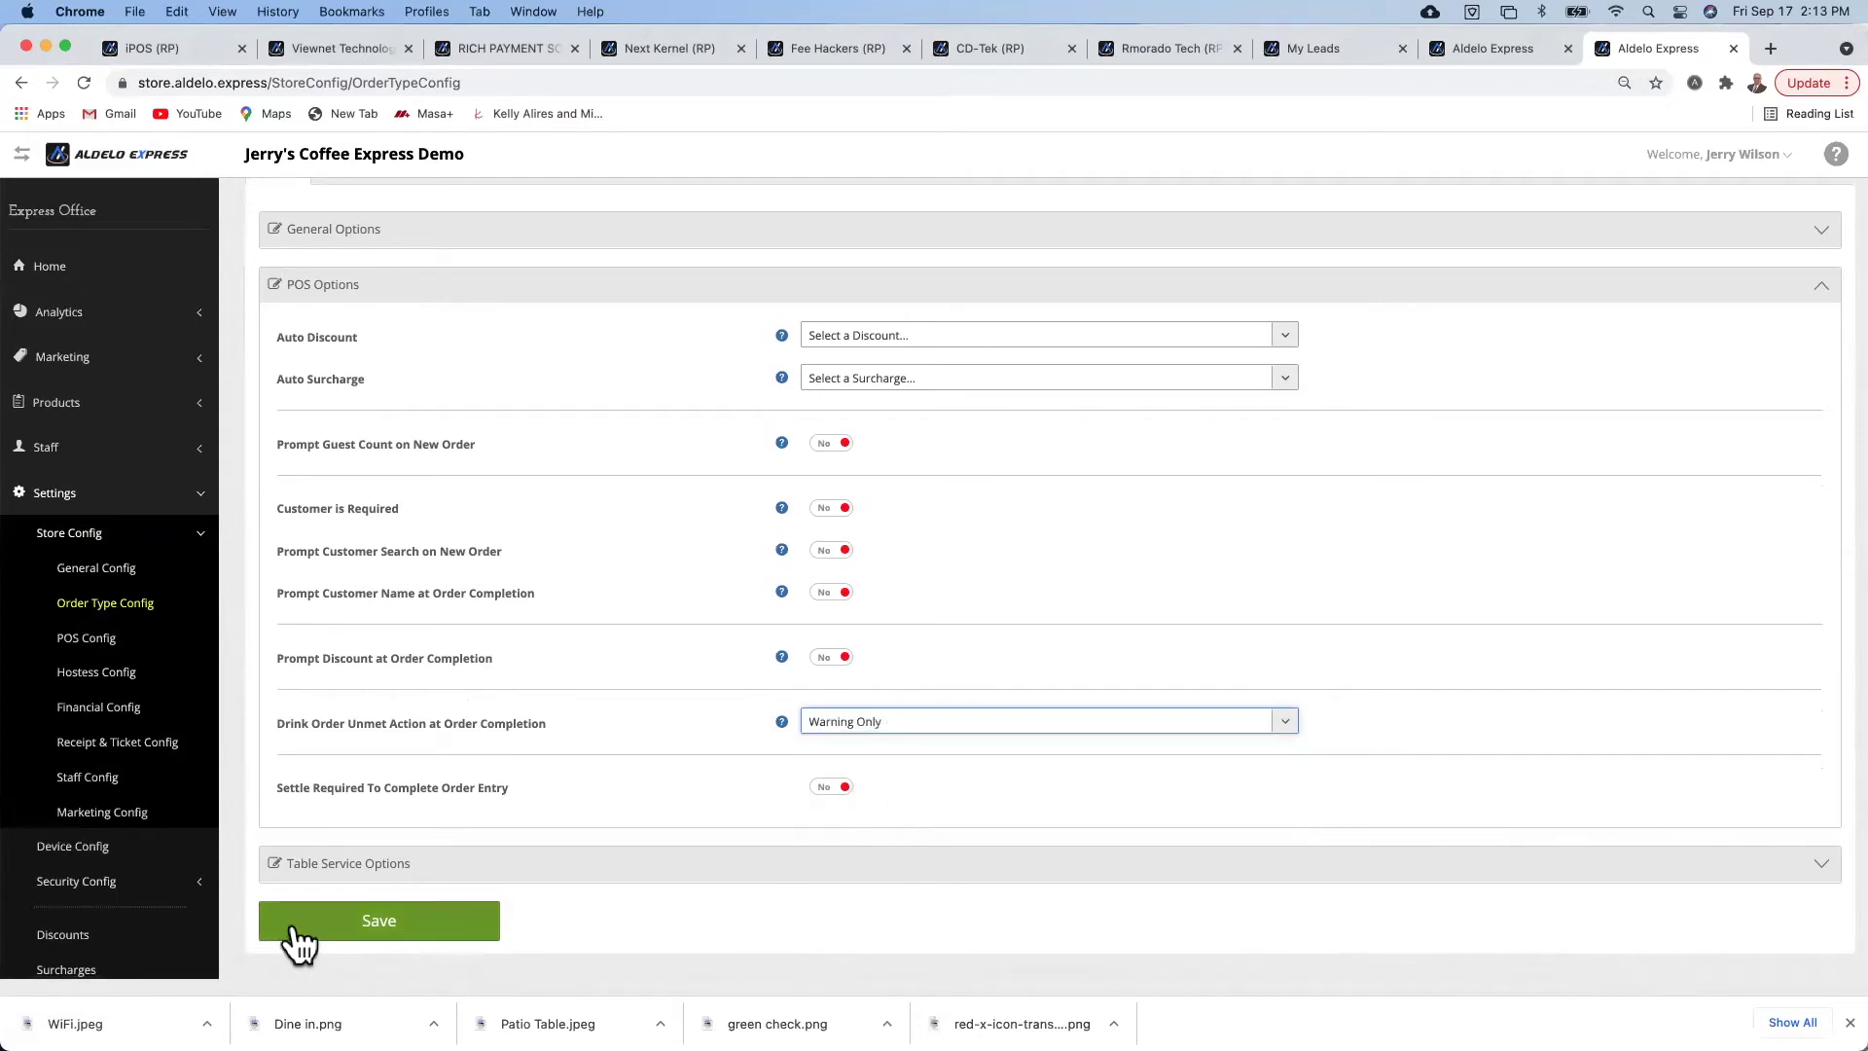
click(368, 925)
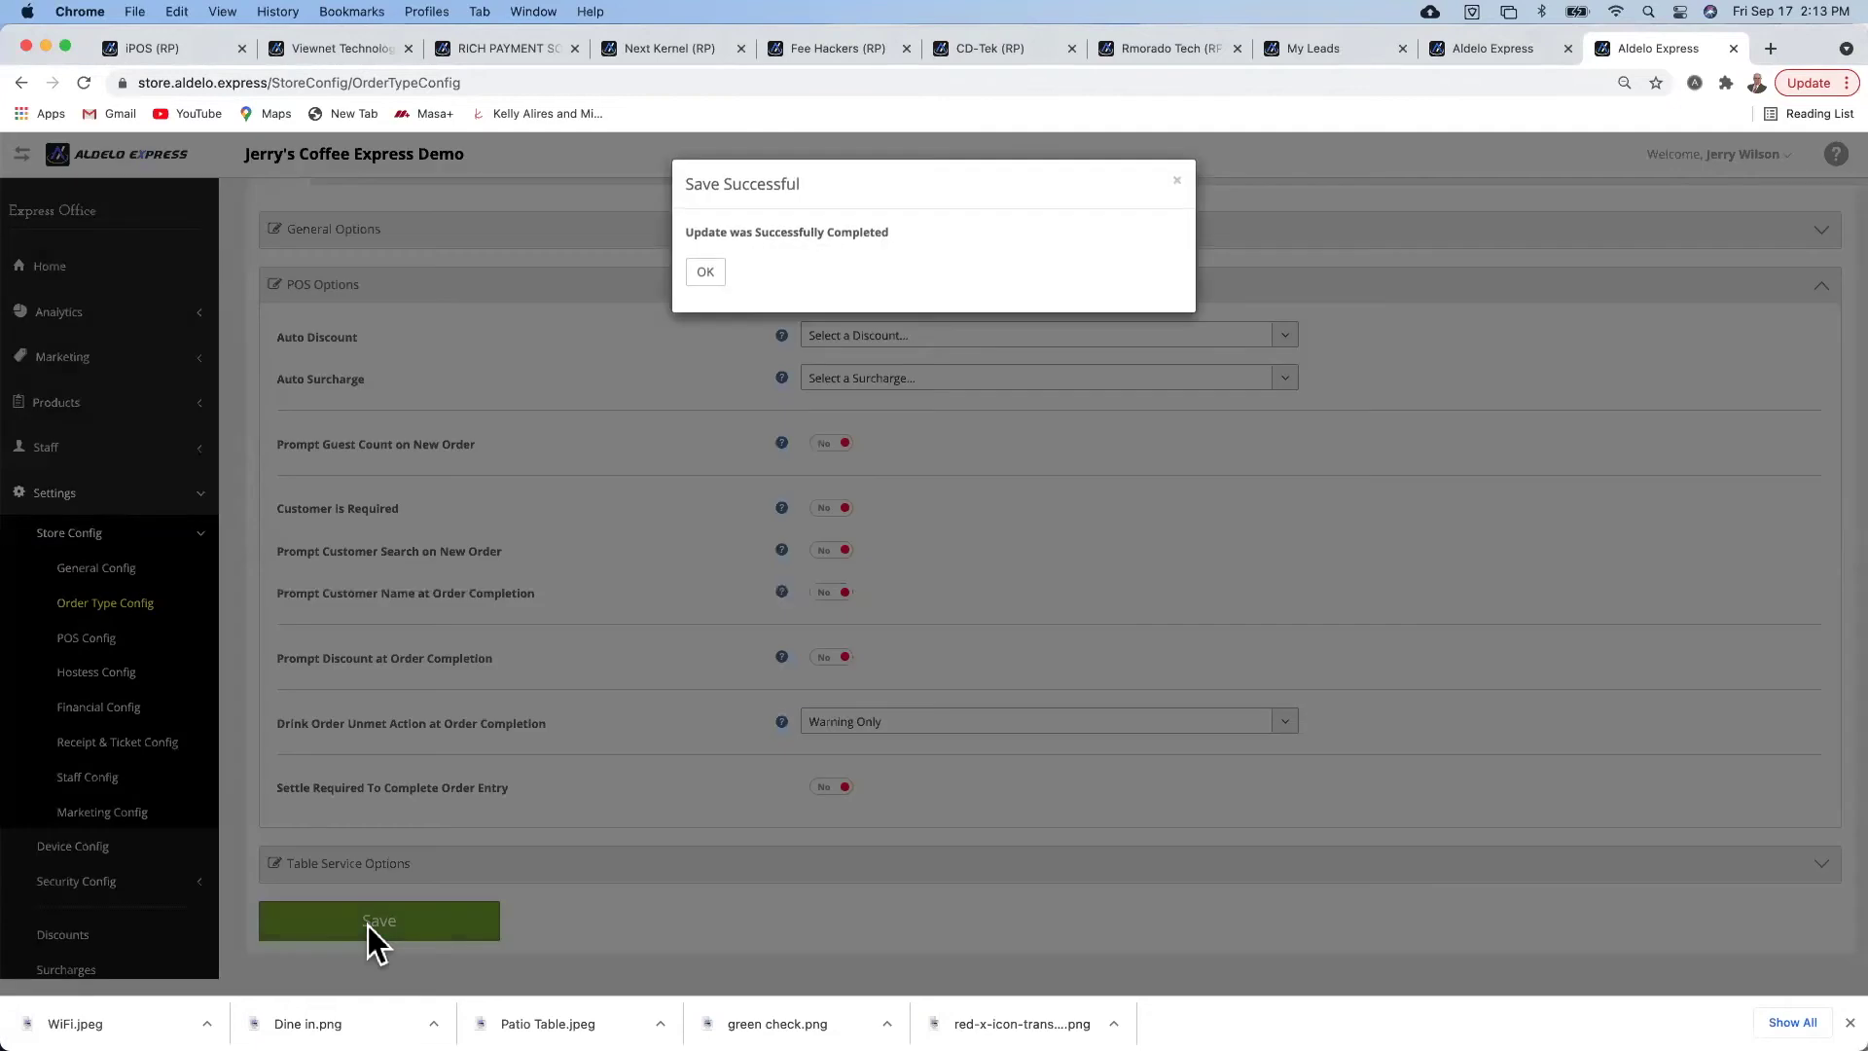
click(368, 926)
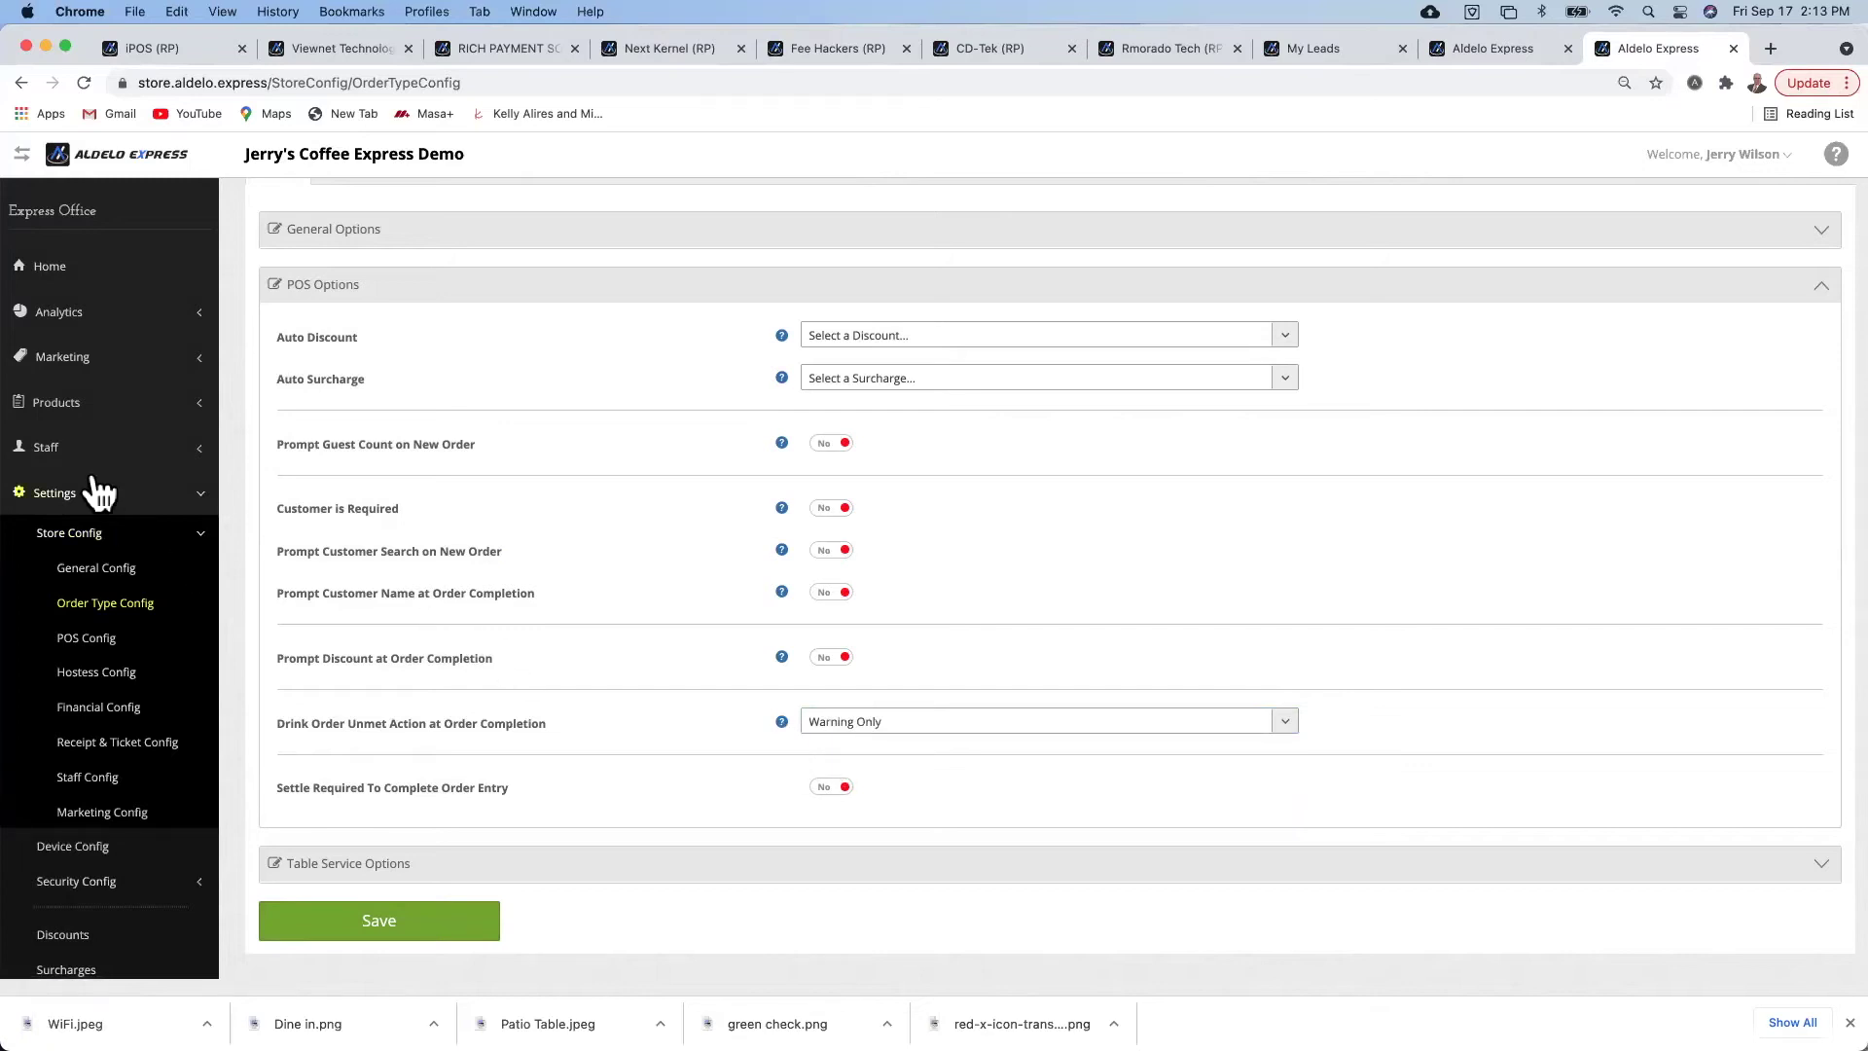
- Open the Pumpkin Javiva item from the Blended Refreshment group in the product items setup
click(55, 412)
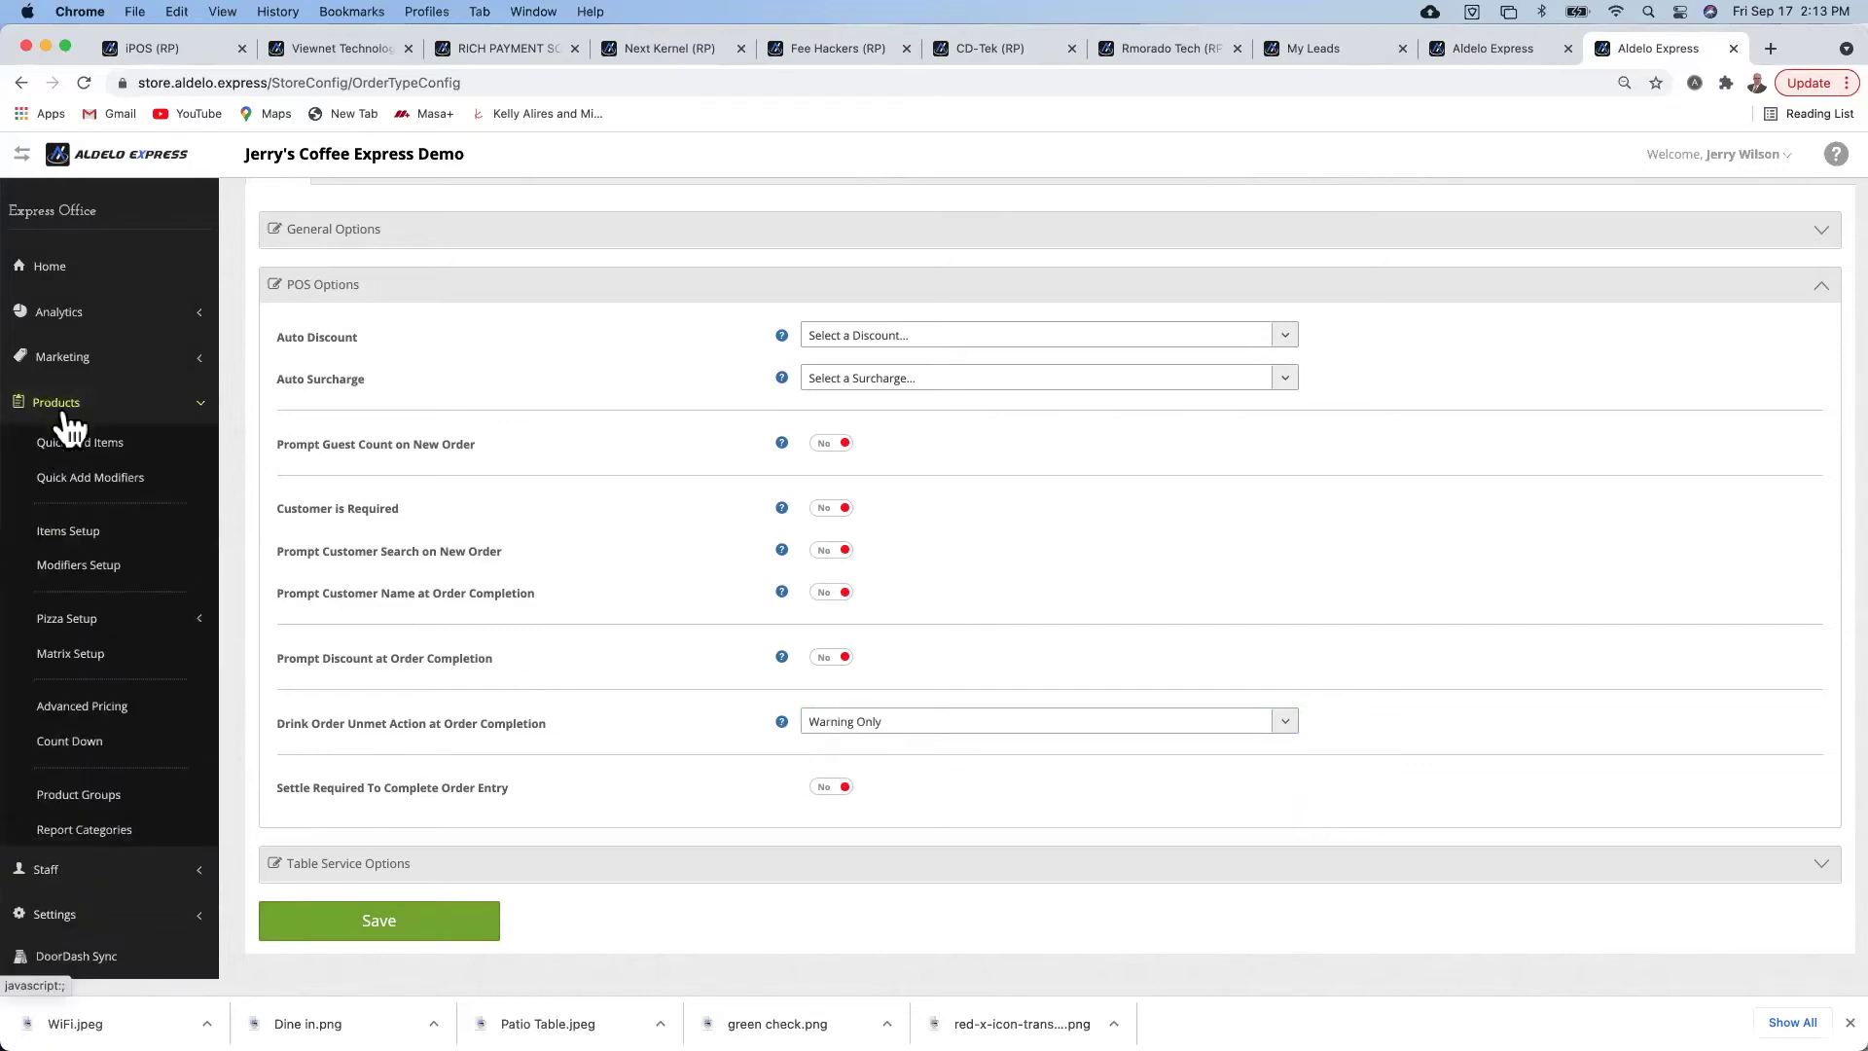
click(88, 534)
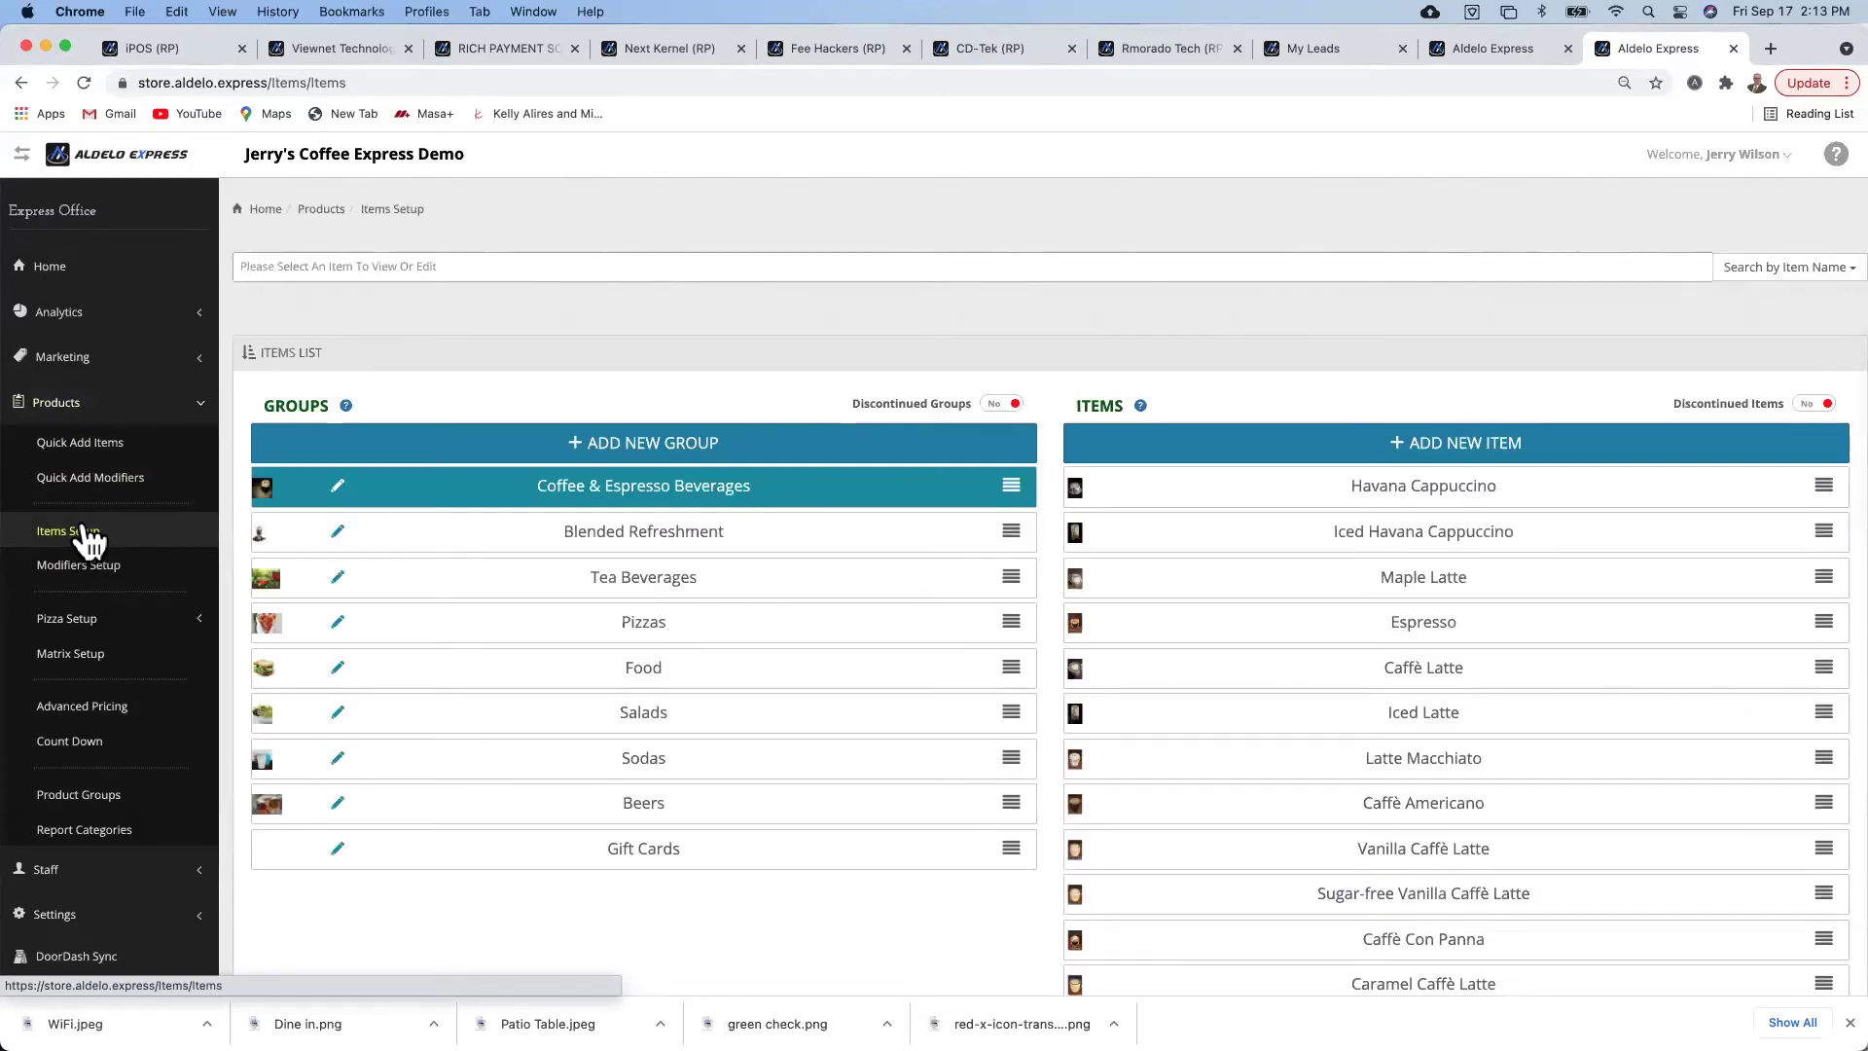
click(669, 554)
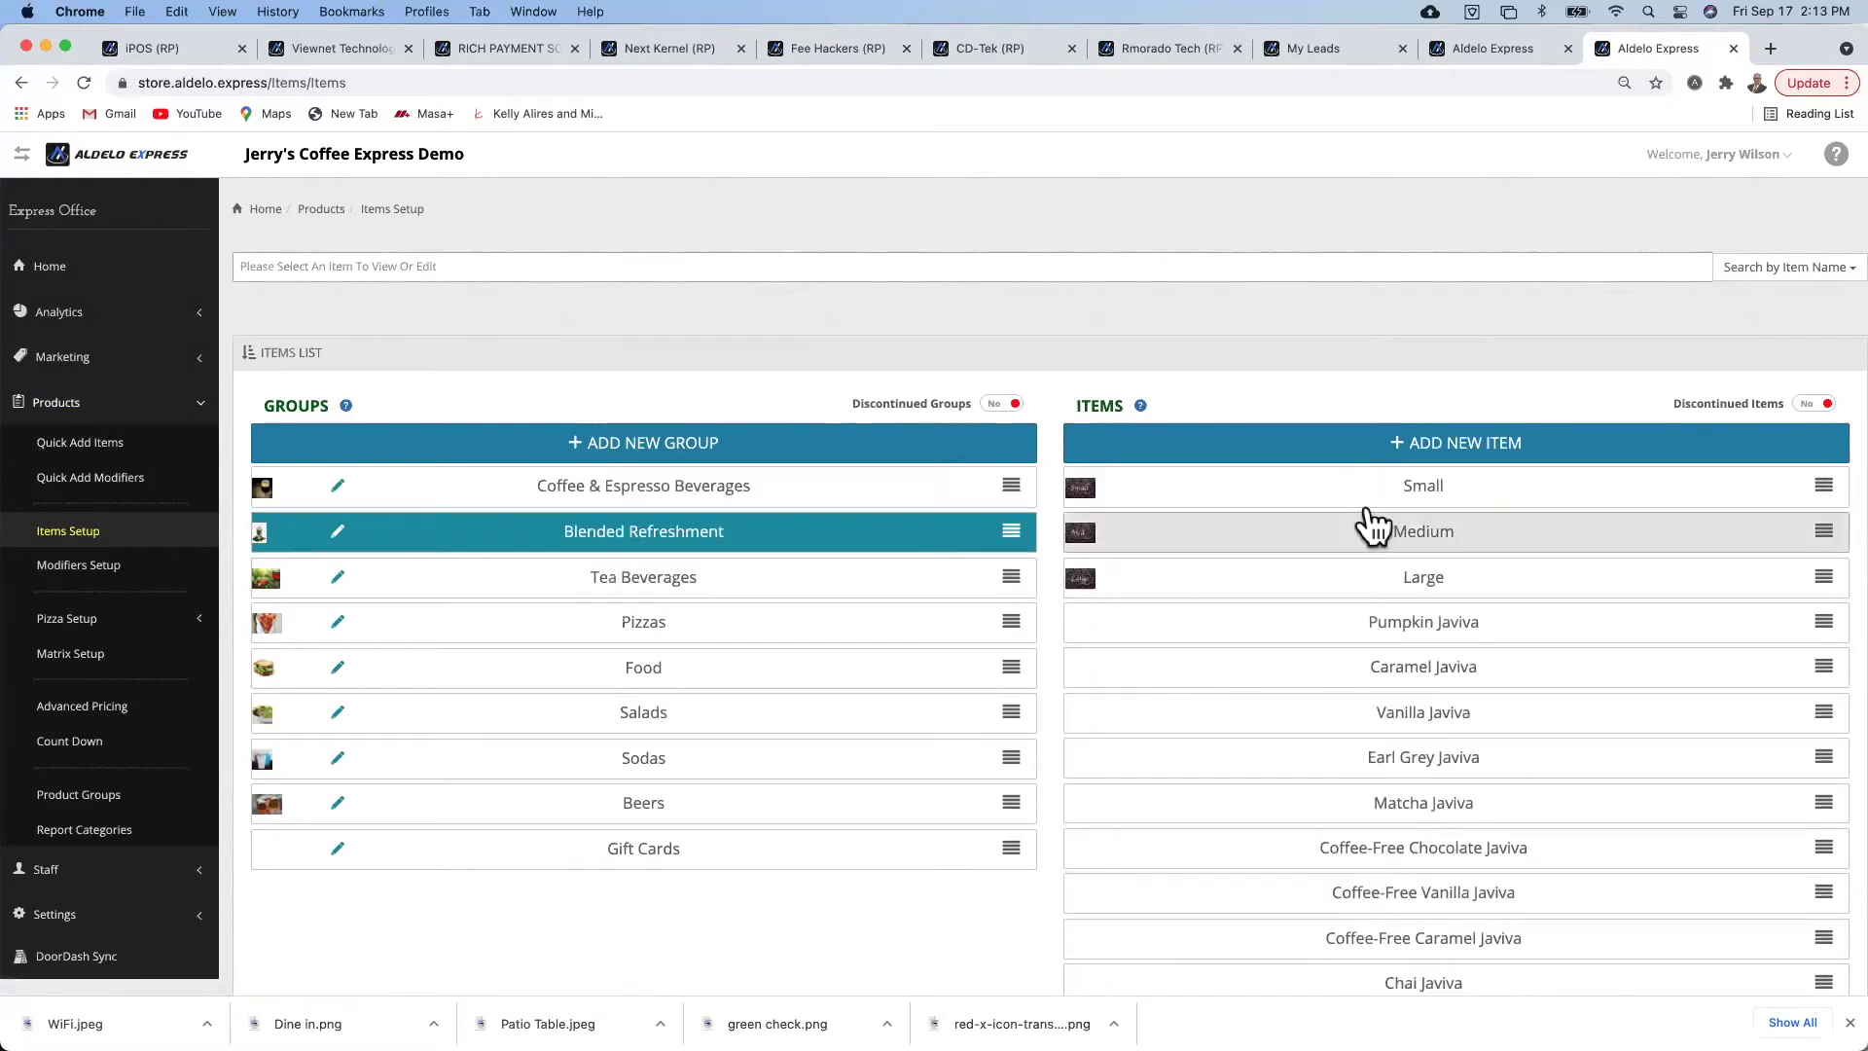
click(1430, 642)
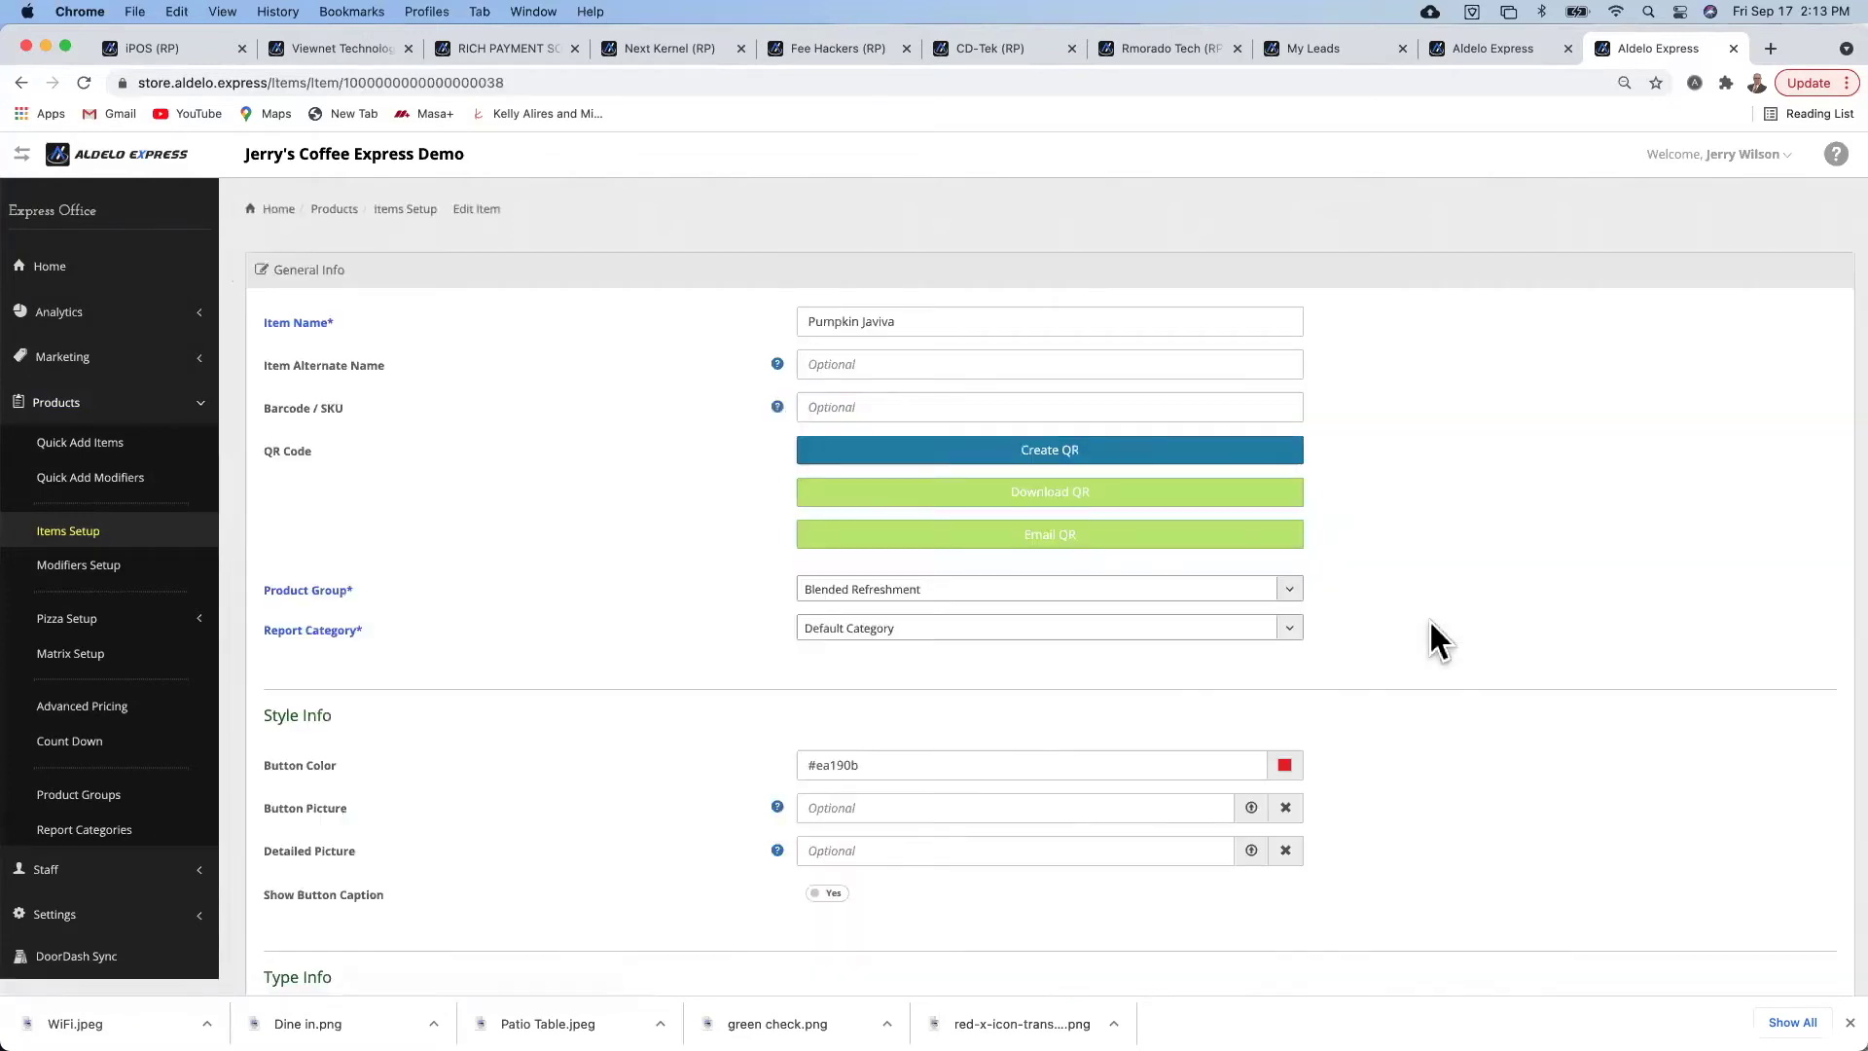
- Enable Drink Qualifier in the item's extended ordering options and save the item
scroll(662, 669, down, 5)
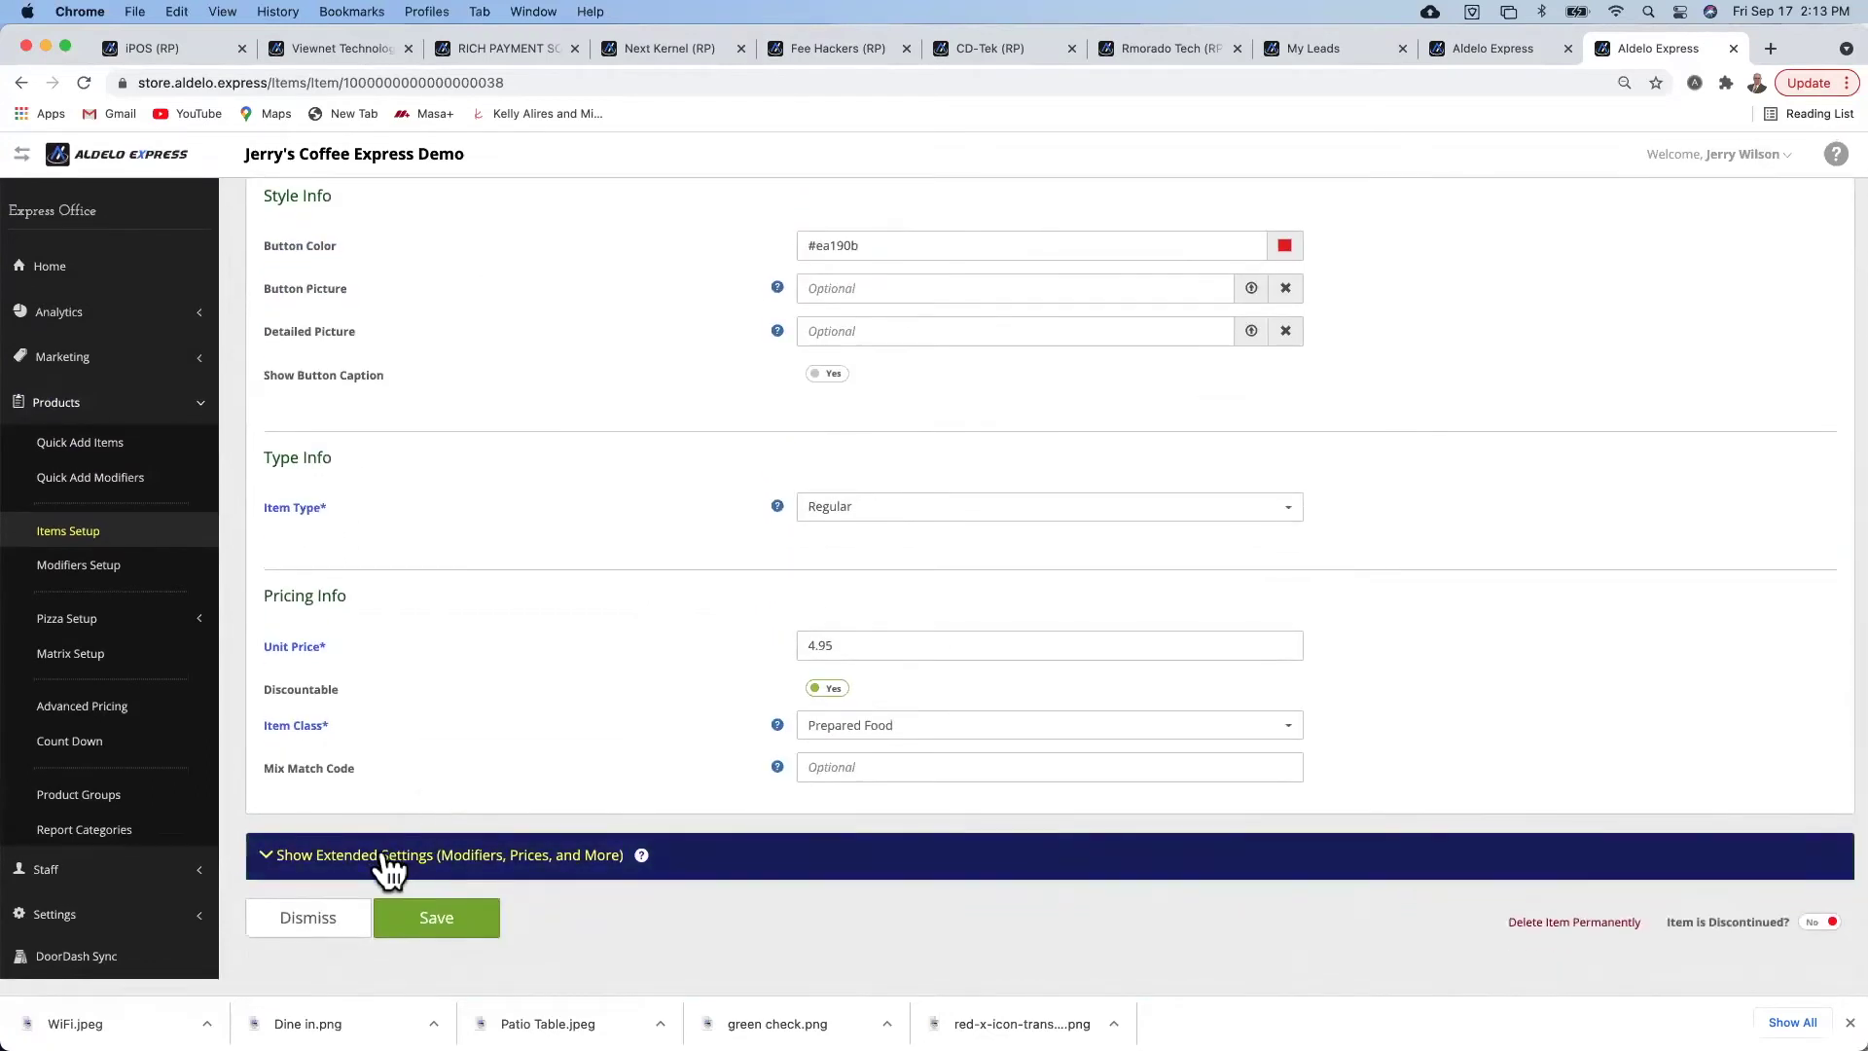
click(379, 856)
scroll(622, 873, down, 15)
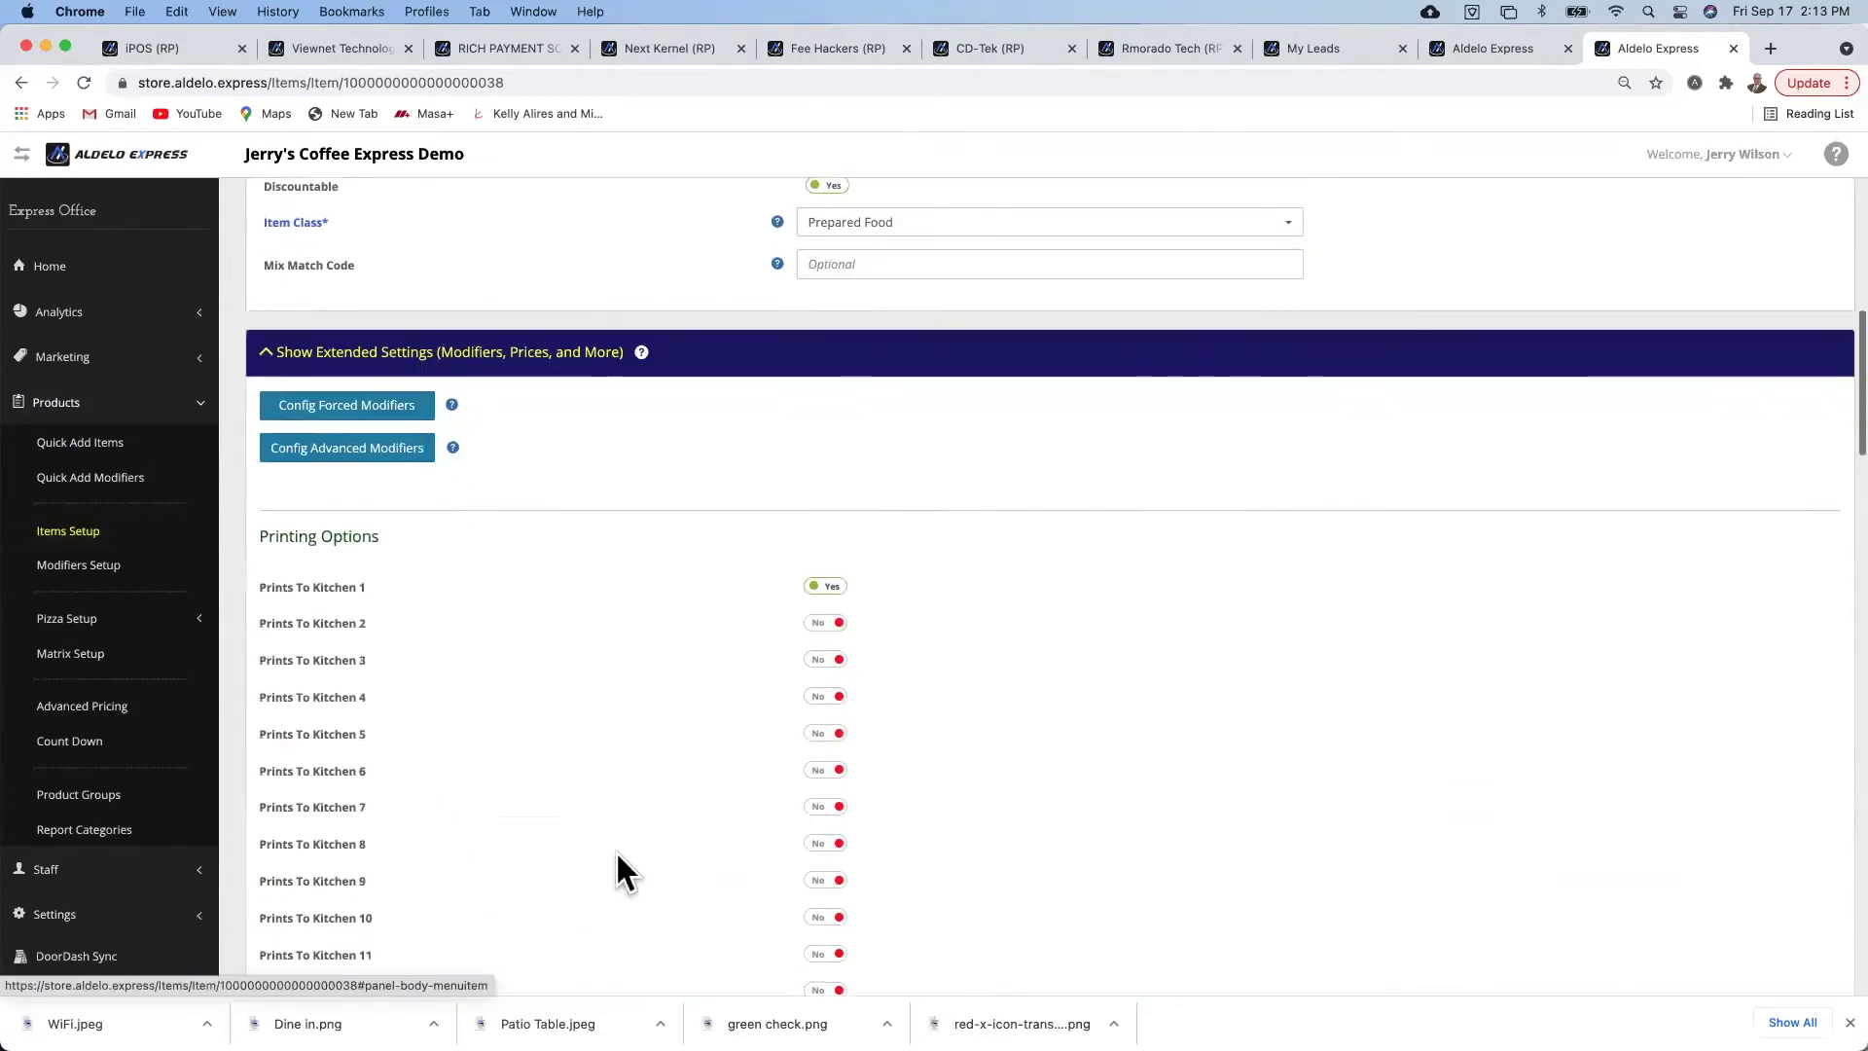
scroll(617, 855, down, 8)
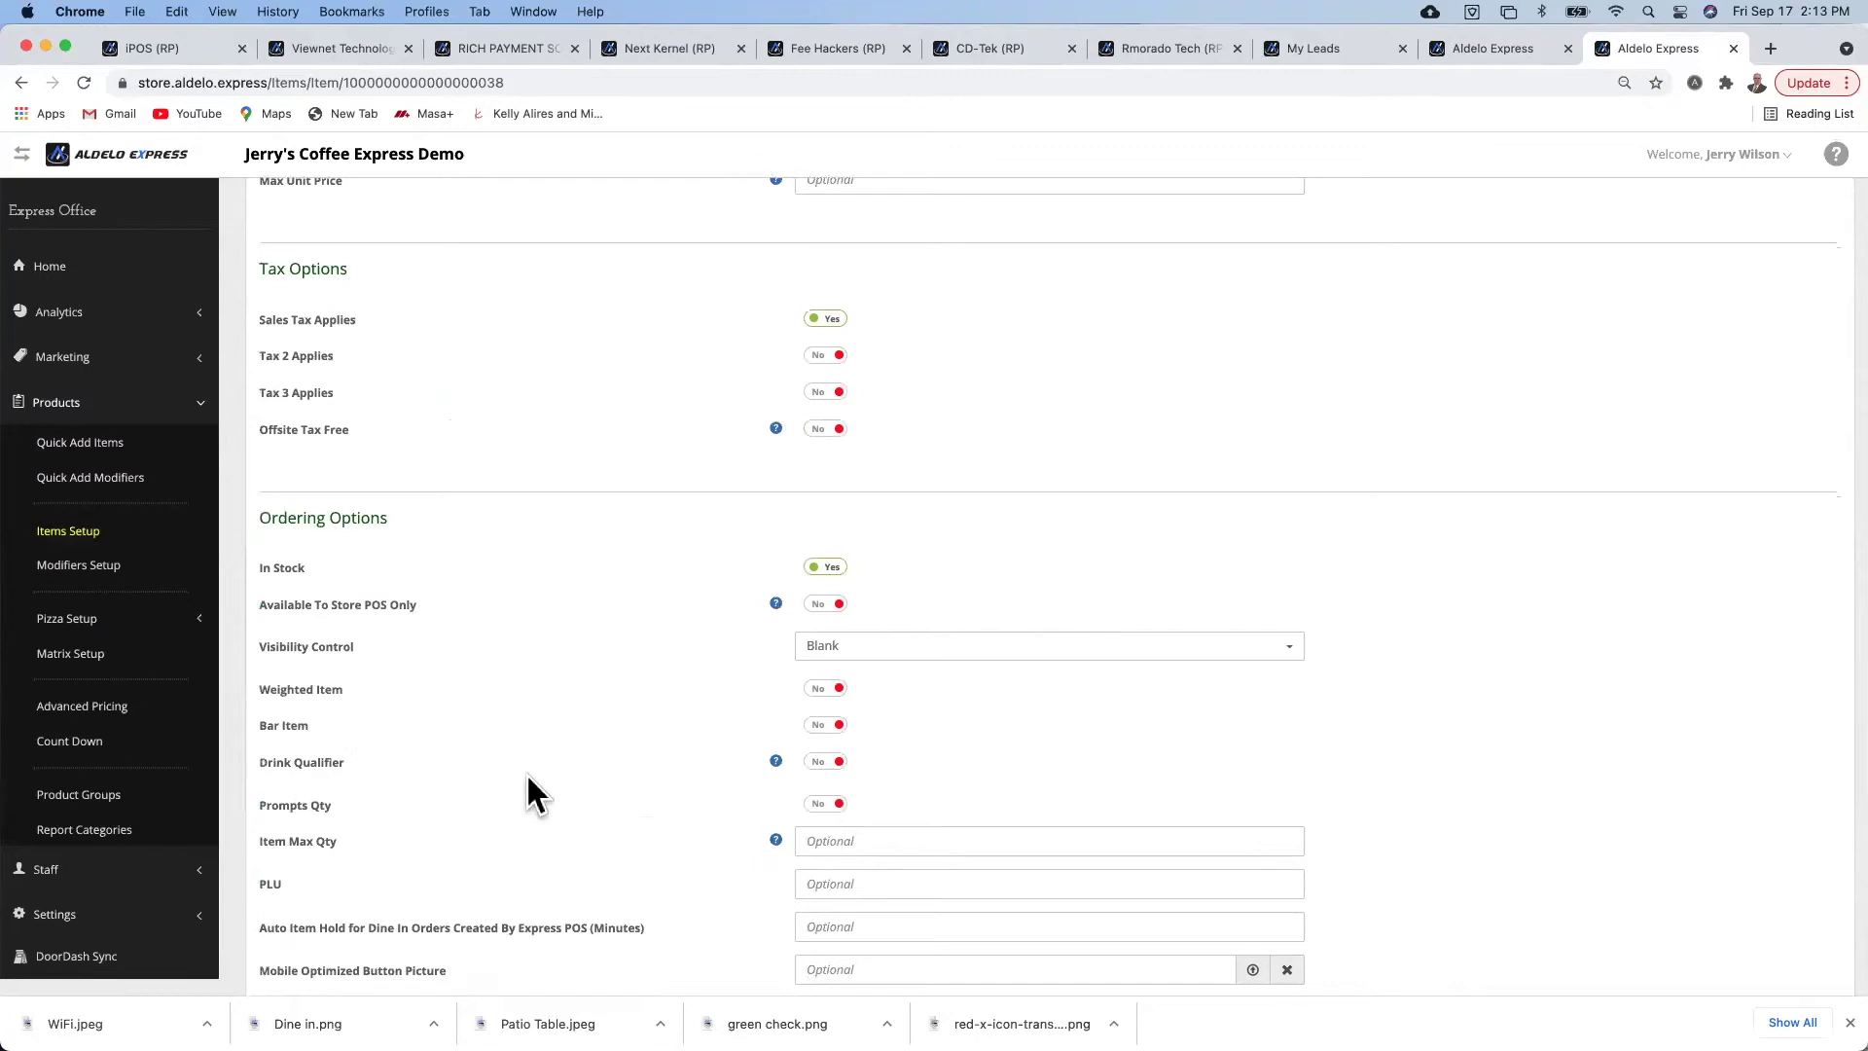
click(822, 763)
scroll(600, 768, down, 6)
scroll(461, 877, down, 3)
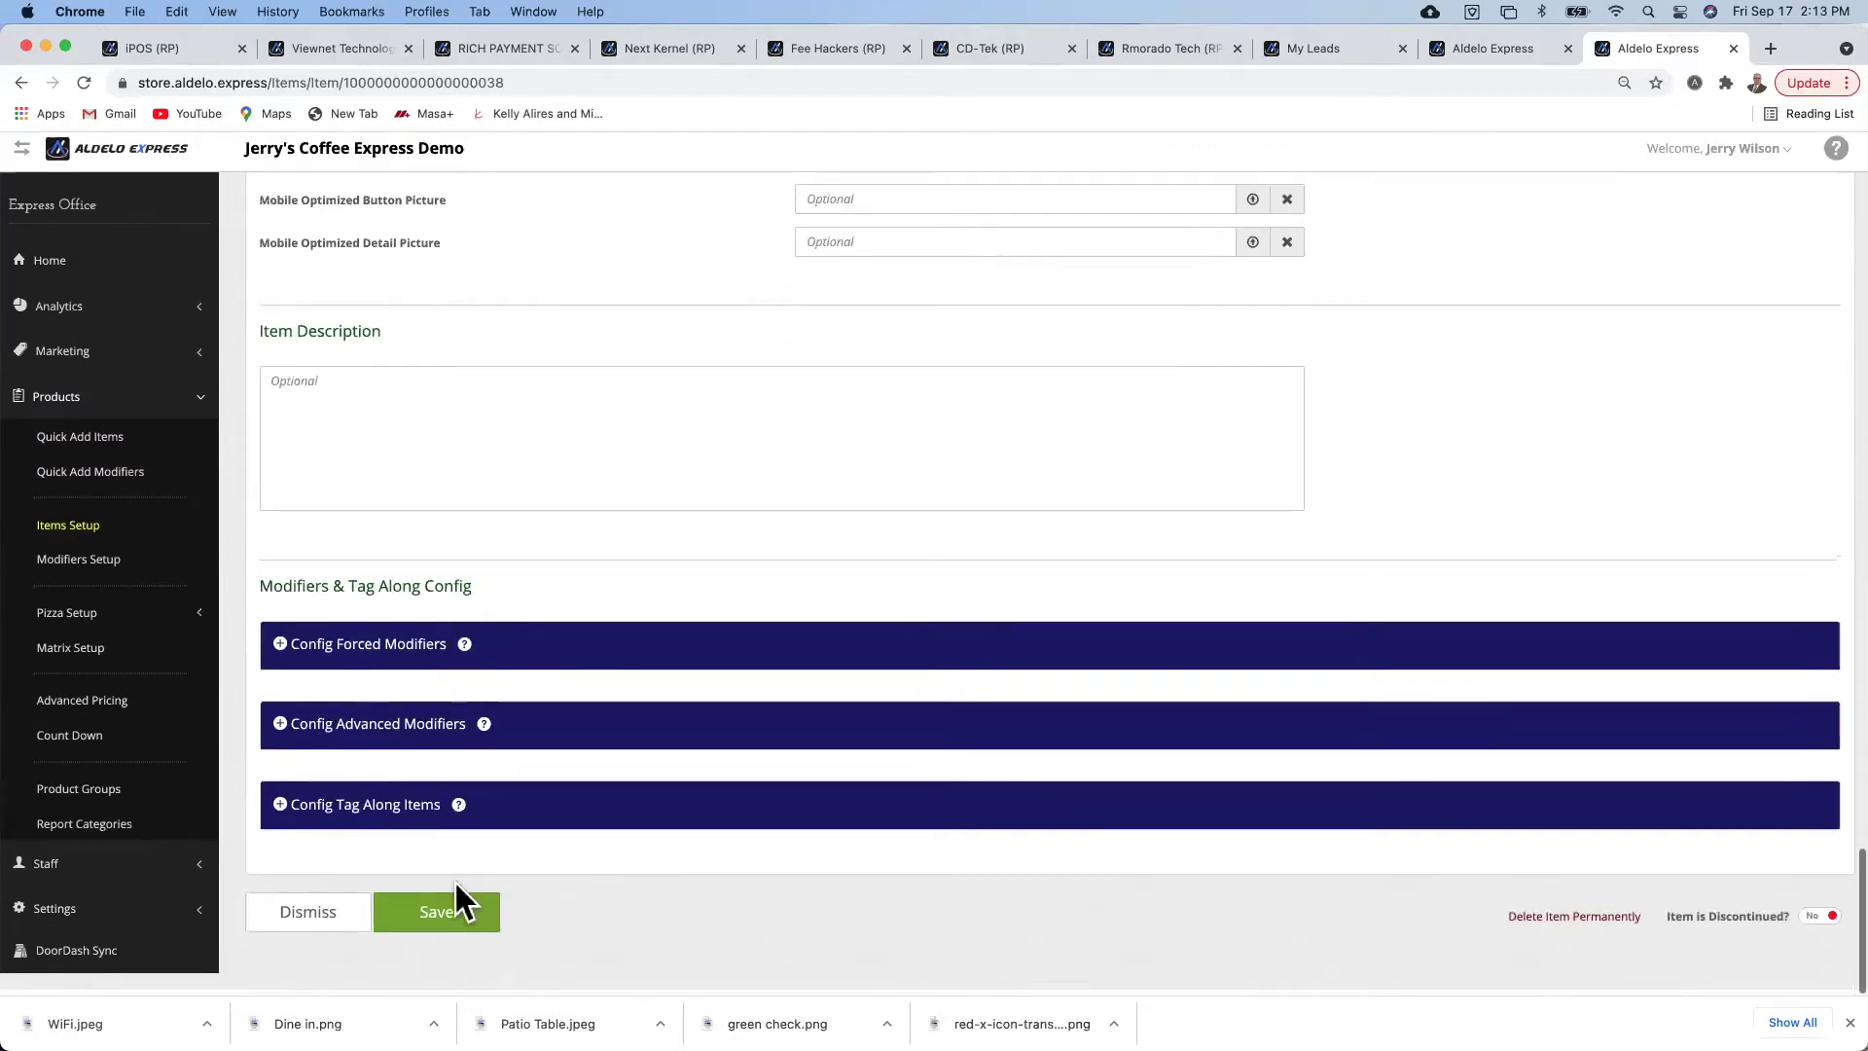
click(436, 913)
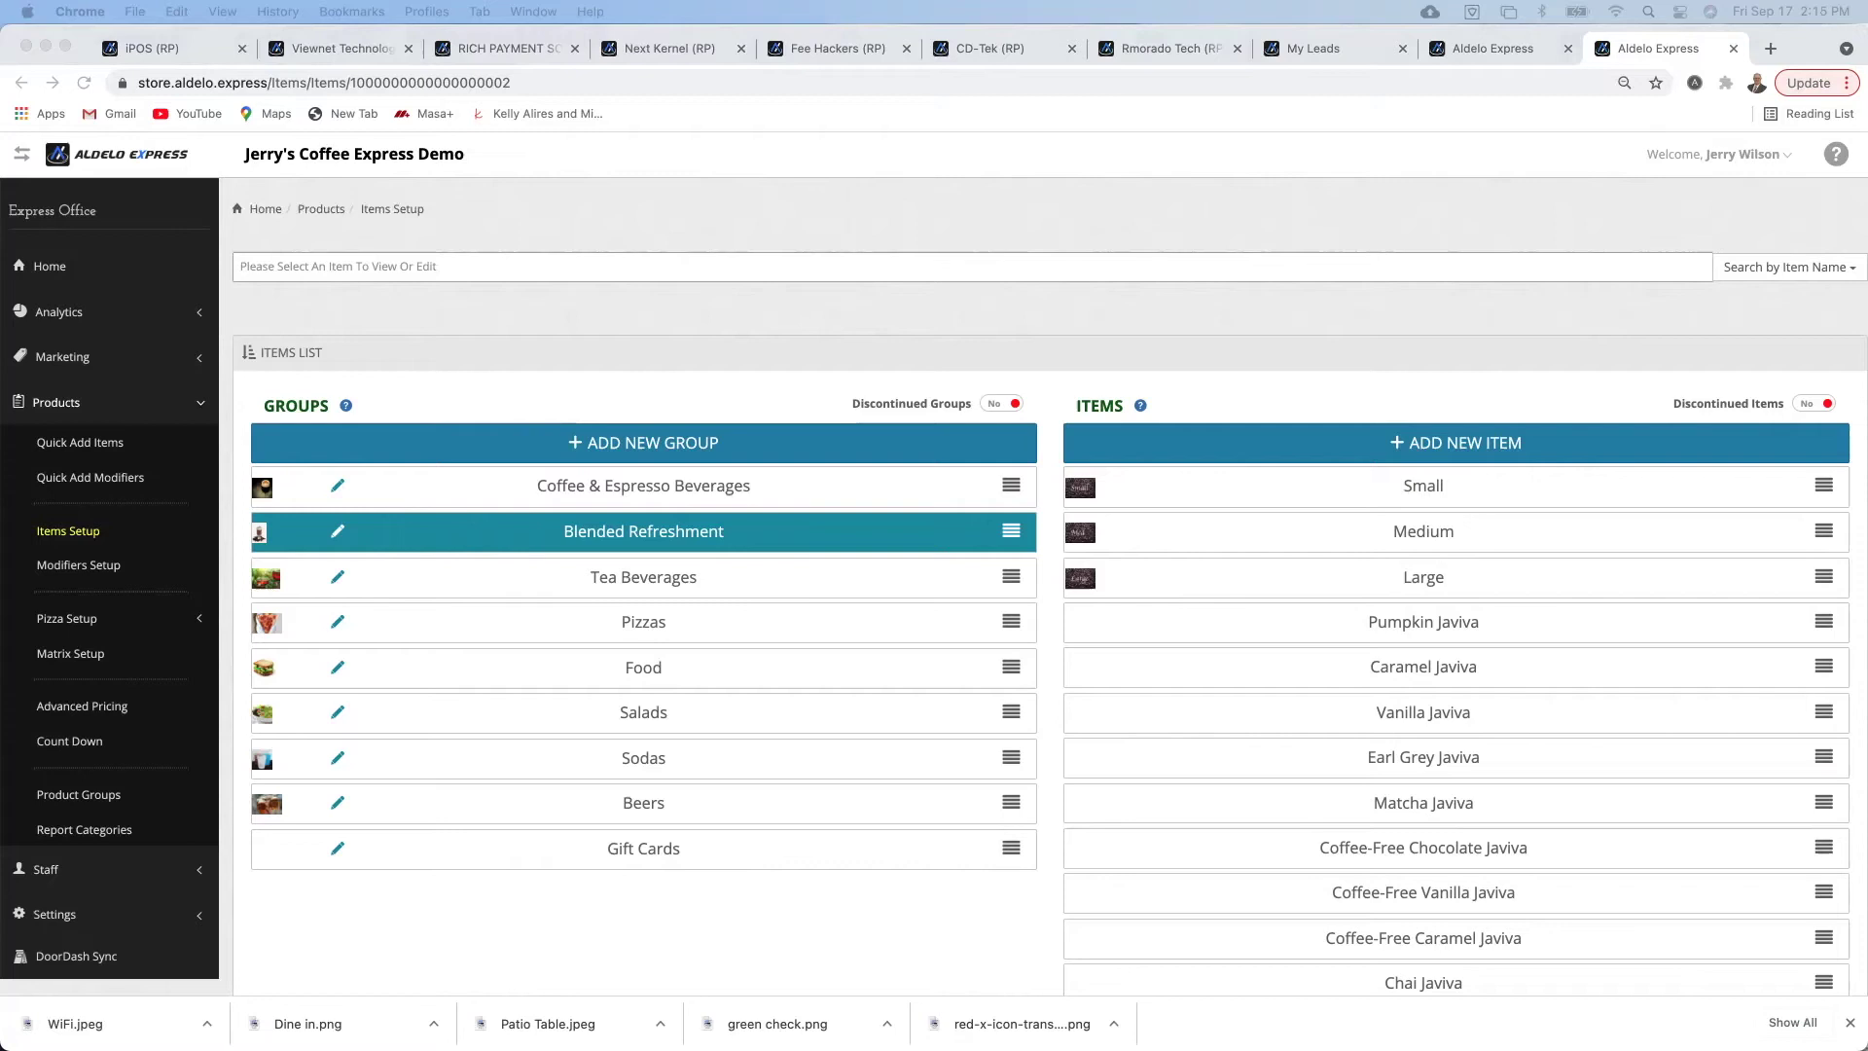
- Examine the detailed Sales By Category Per Item report in the performance analytics
click(45, 312)
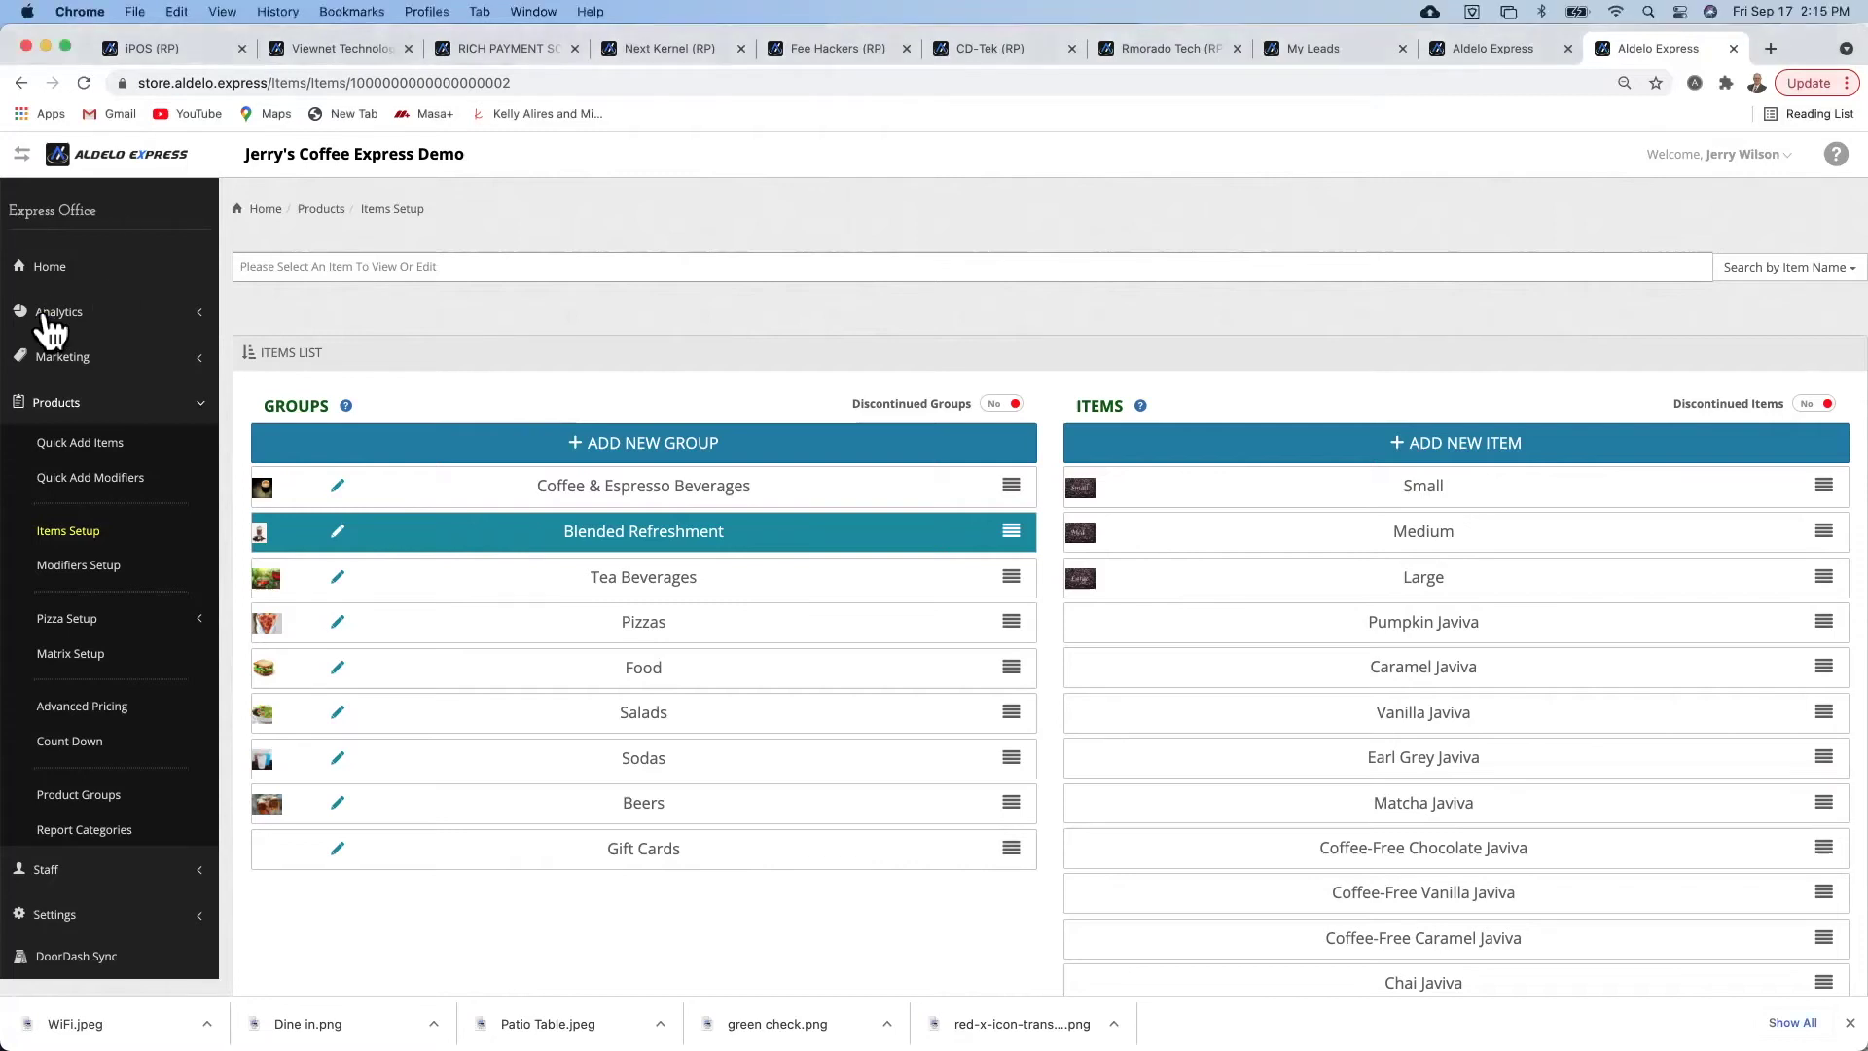
click(45, 313)
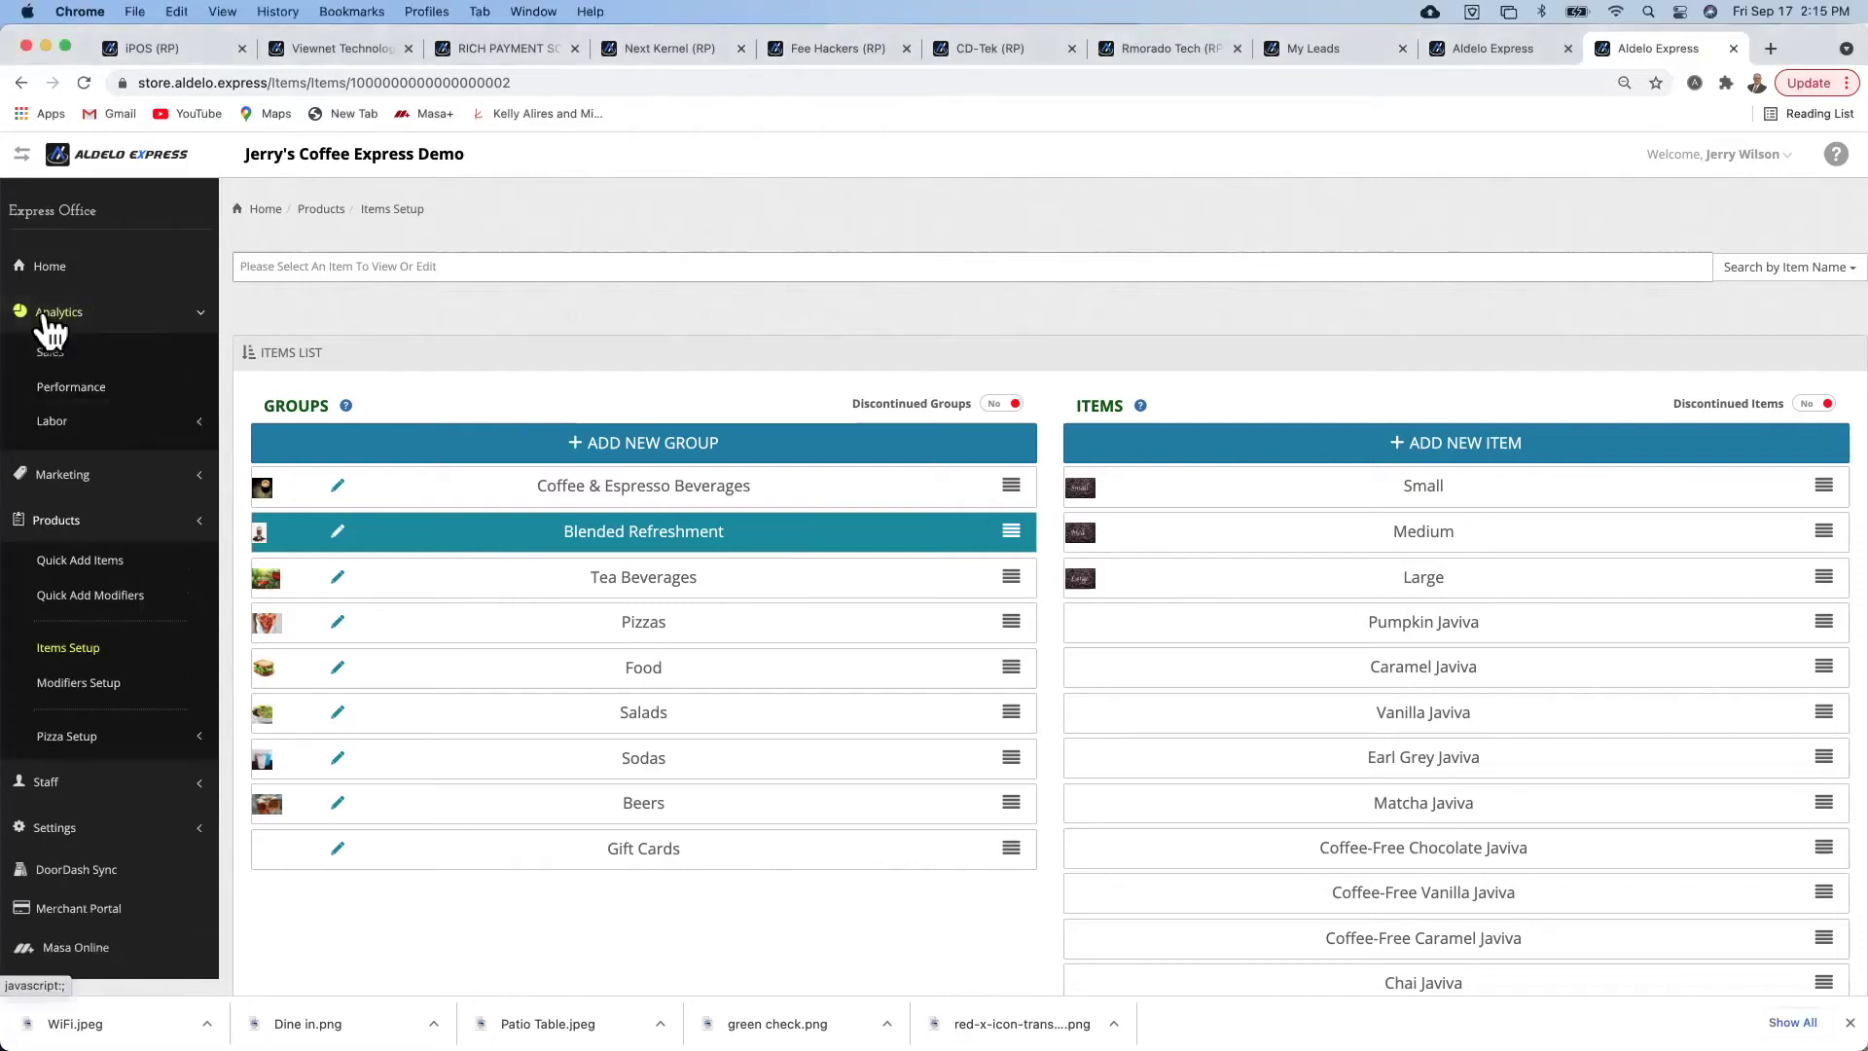
click(85, 388)
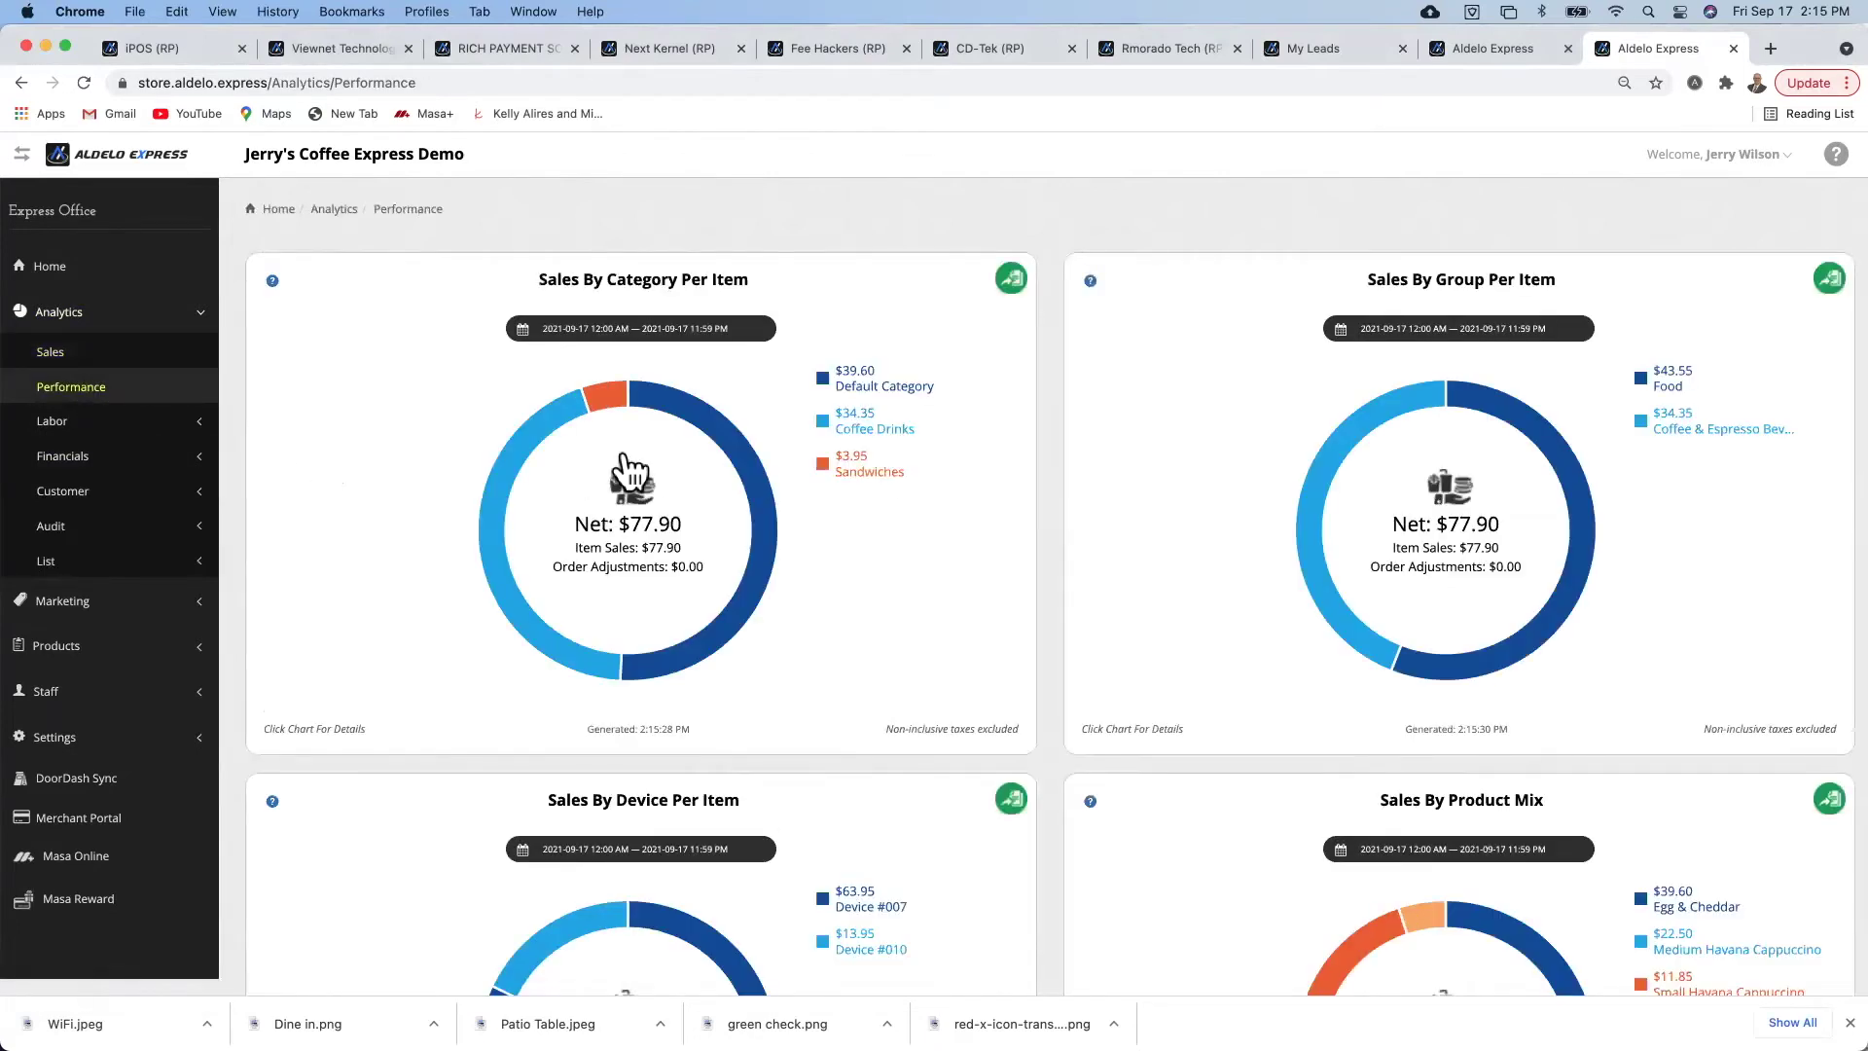
click(644, 539)
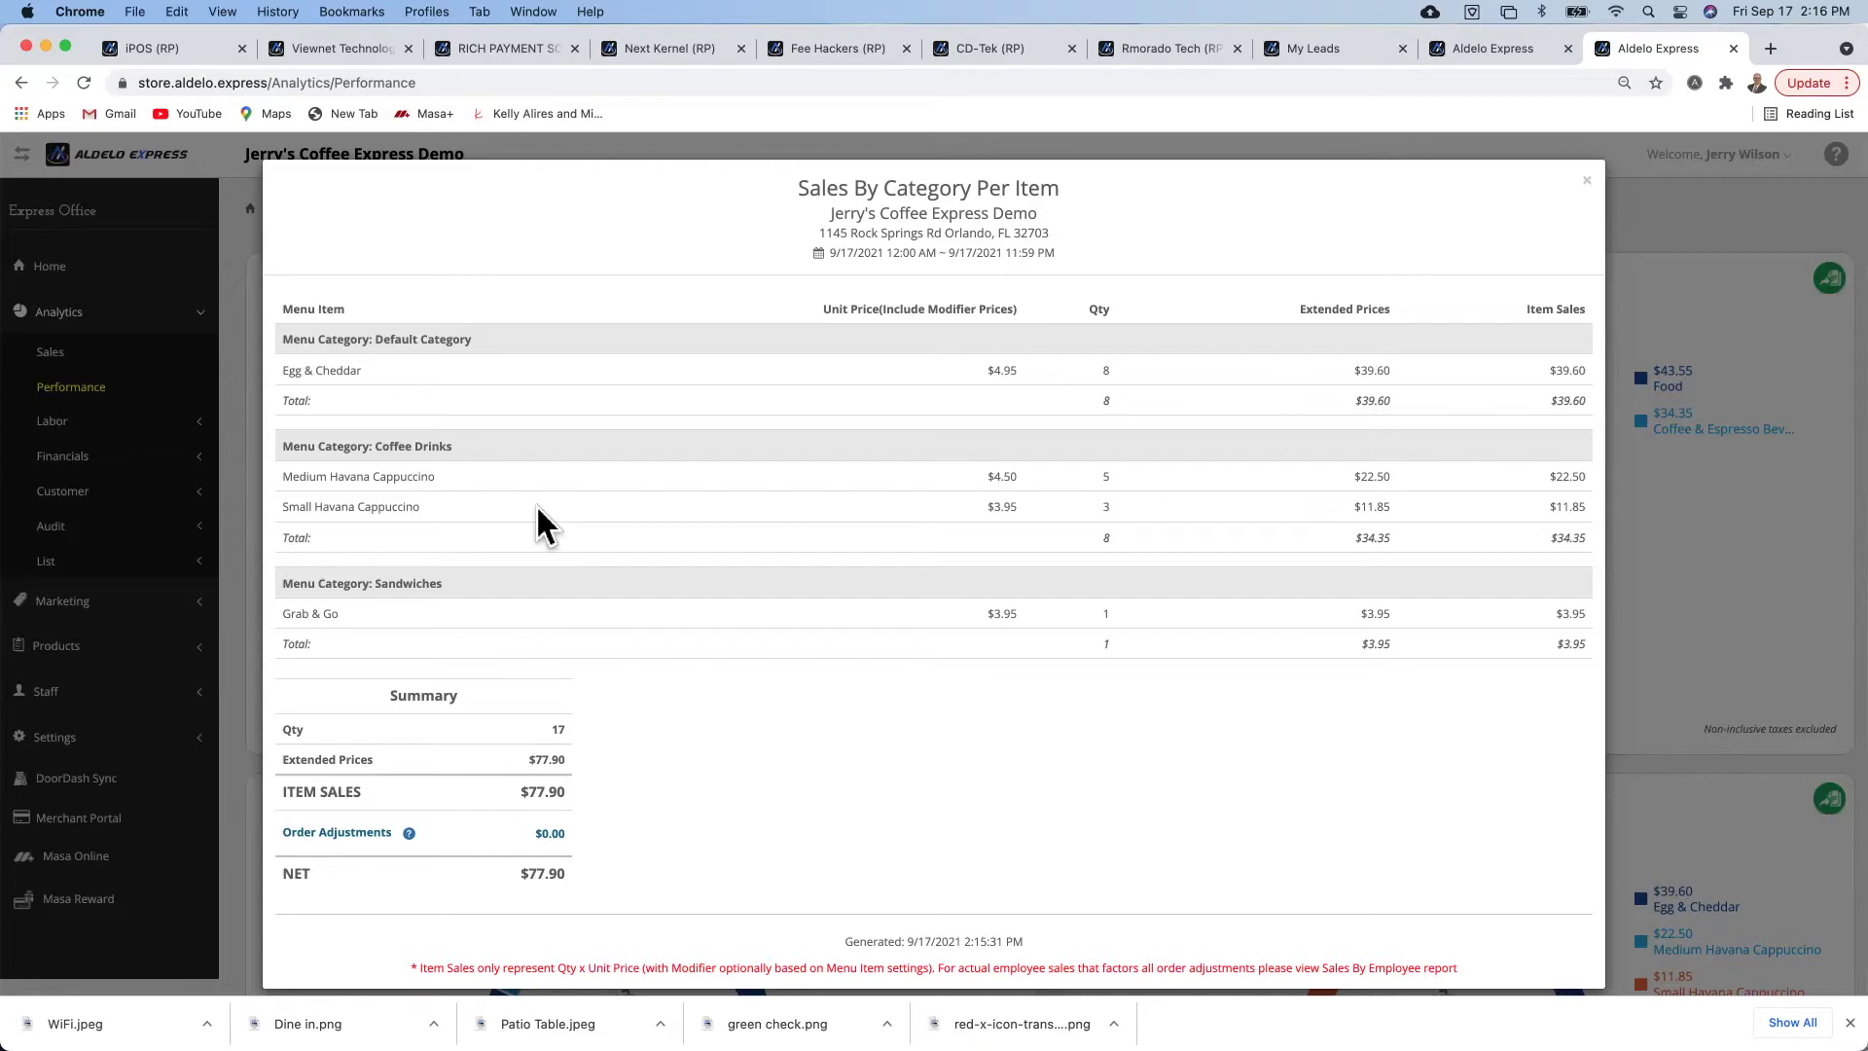
scroll(474, 501, down, 1)
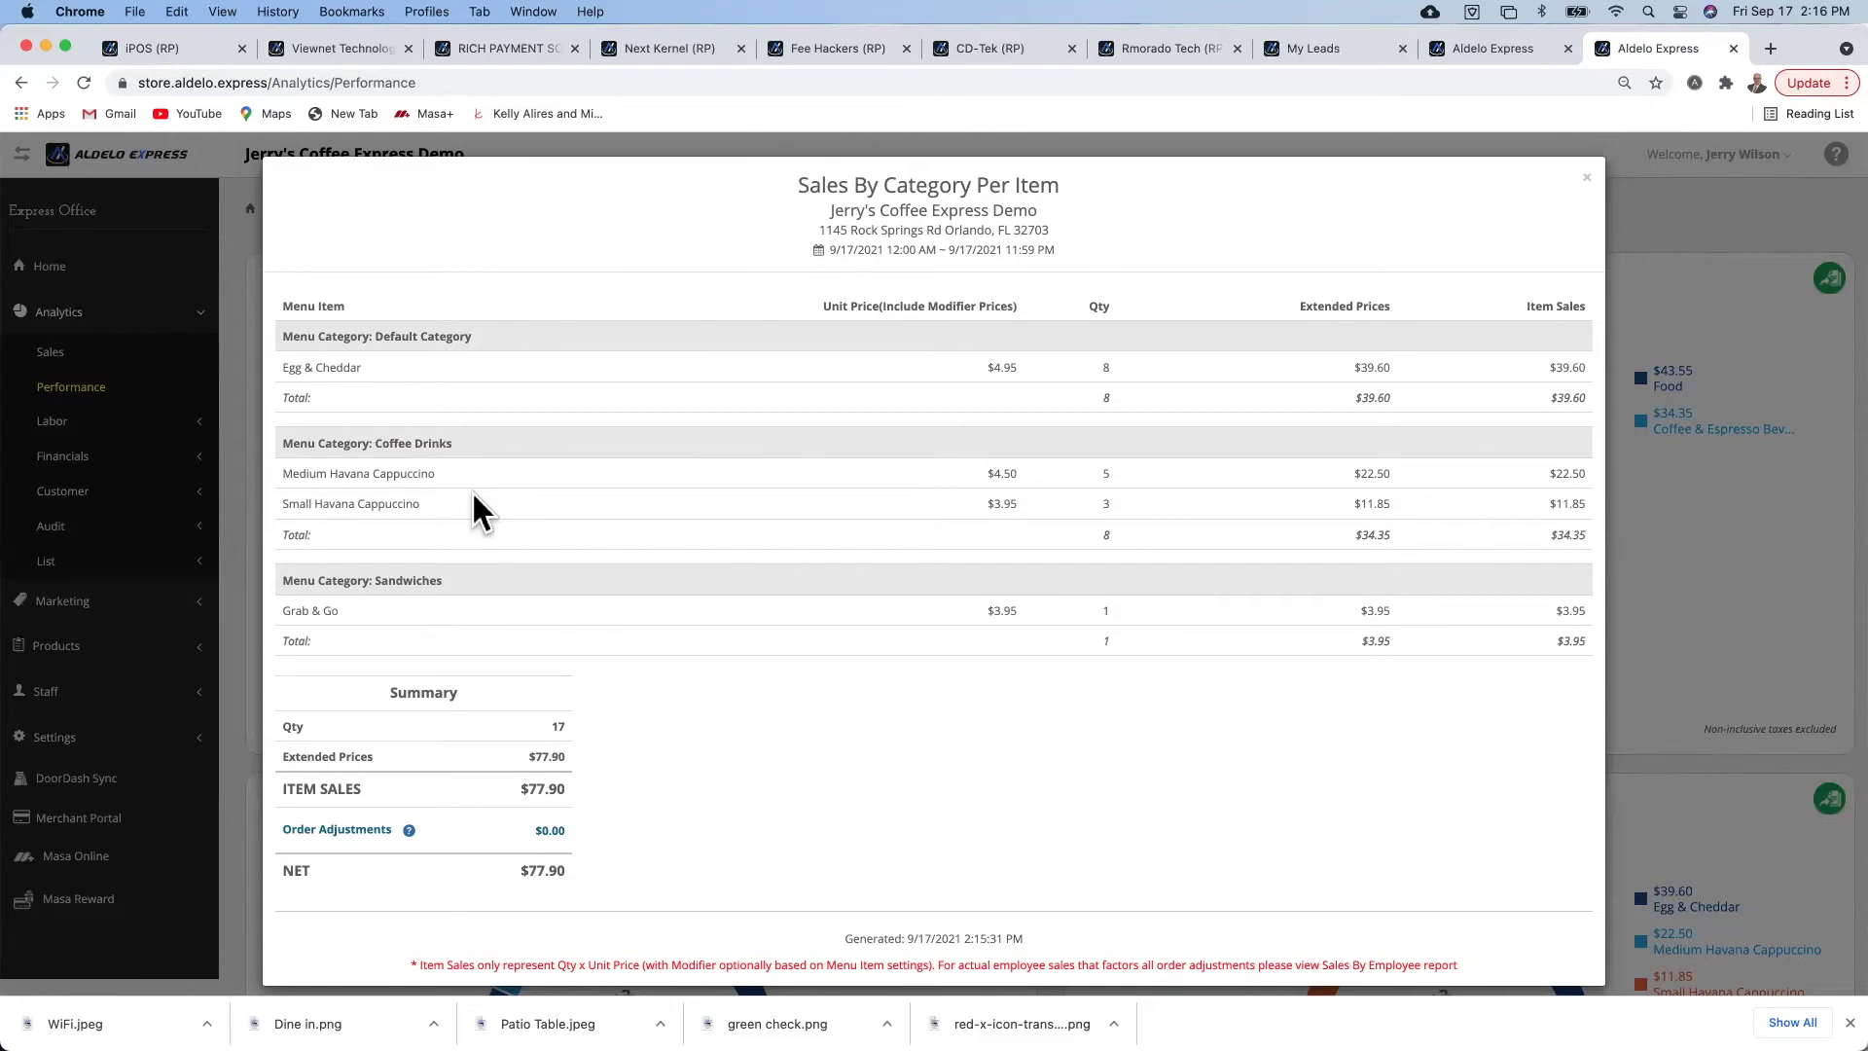
scroll(424, 453, down, 1)
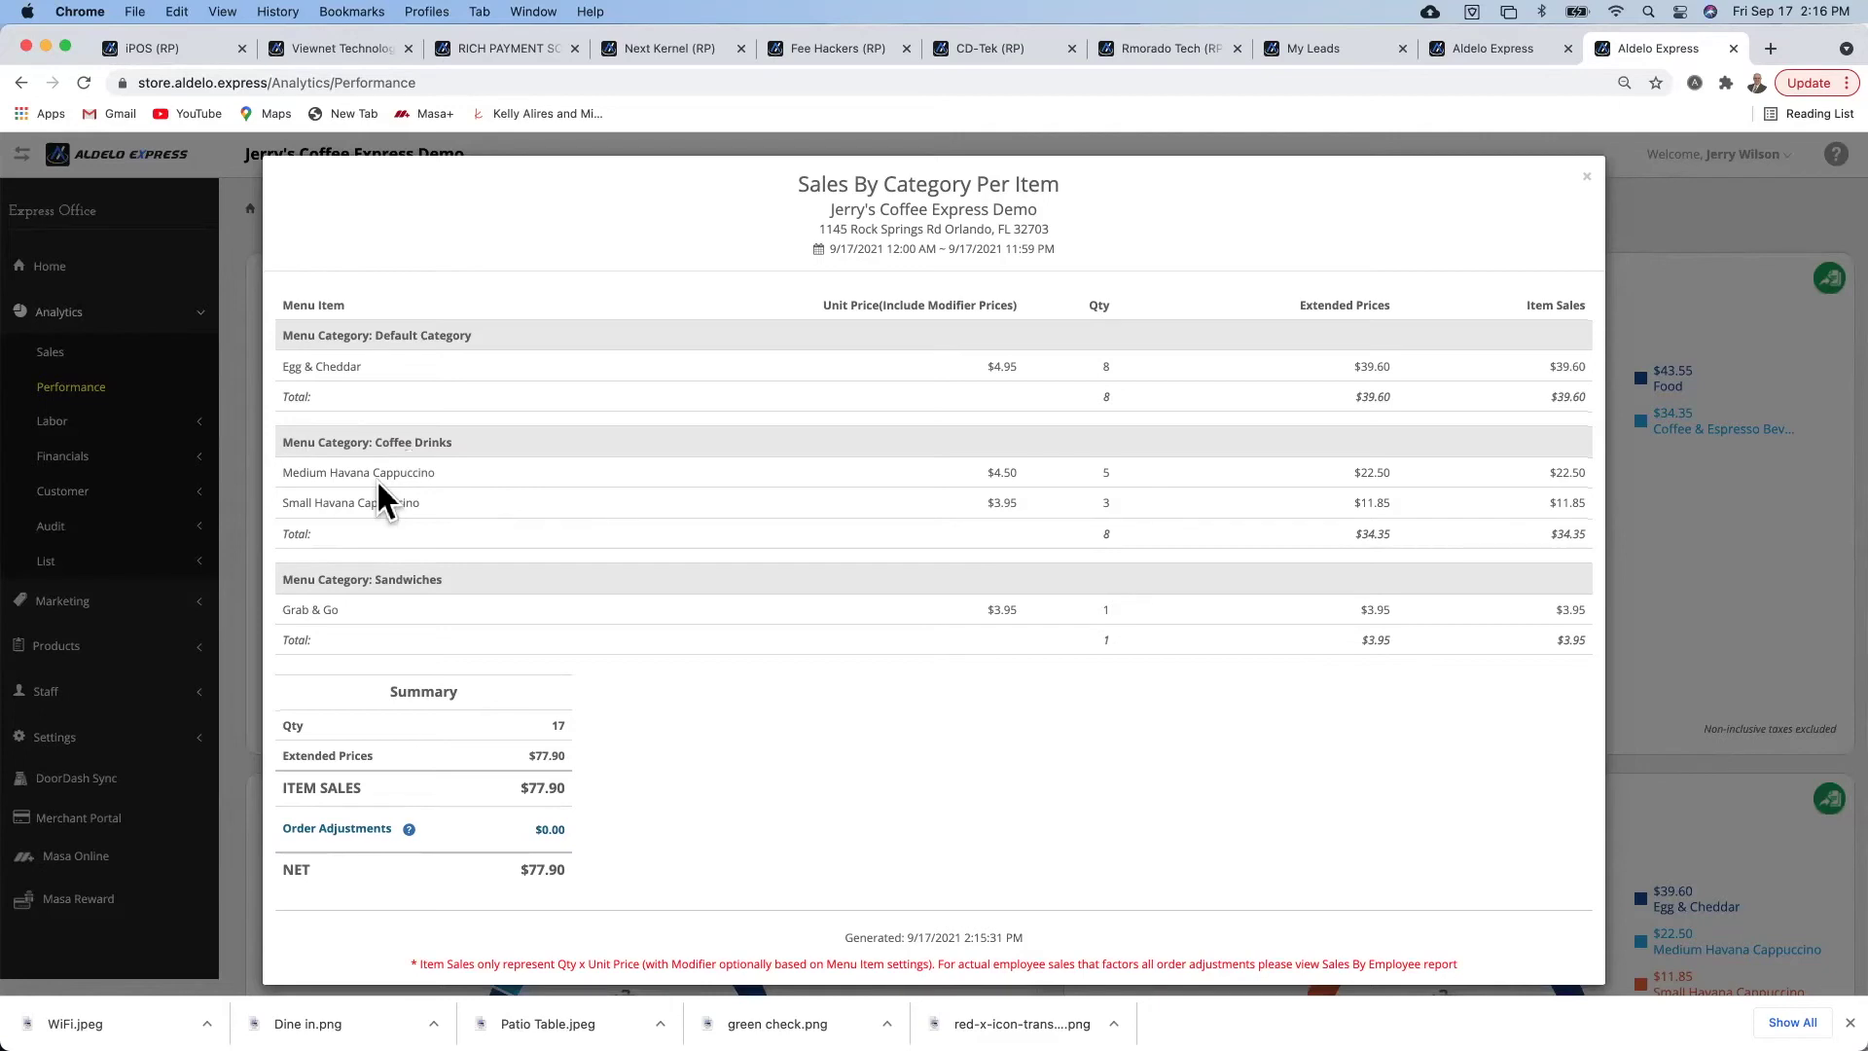
scroll(370, 480, down, 1)
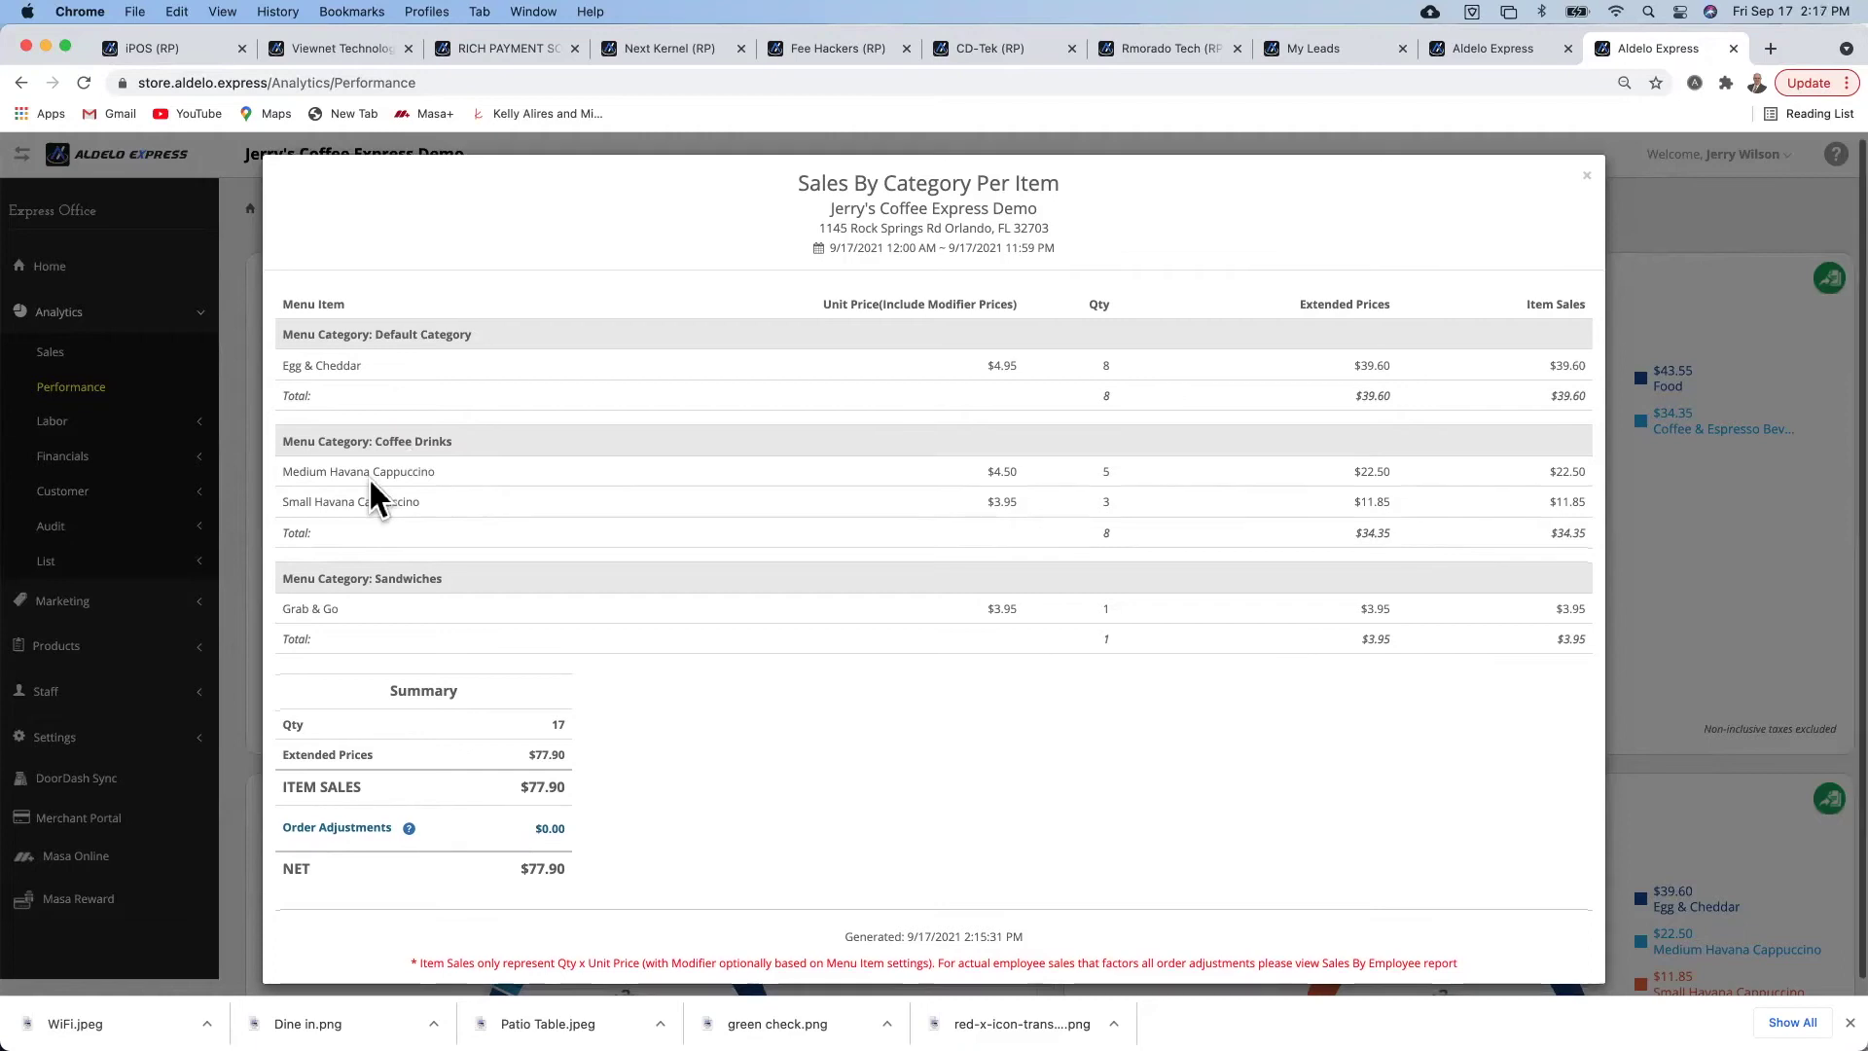
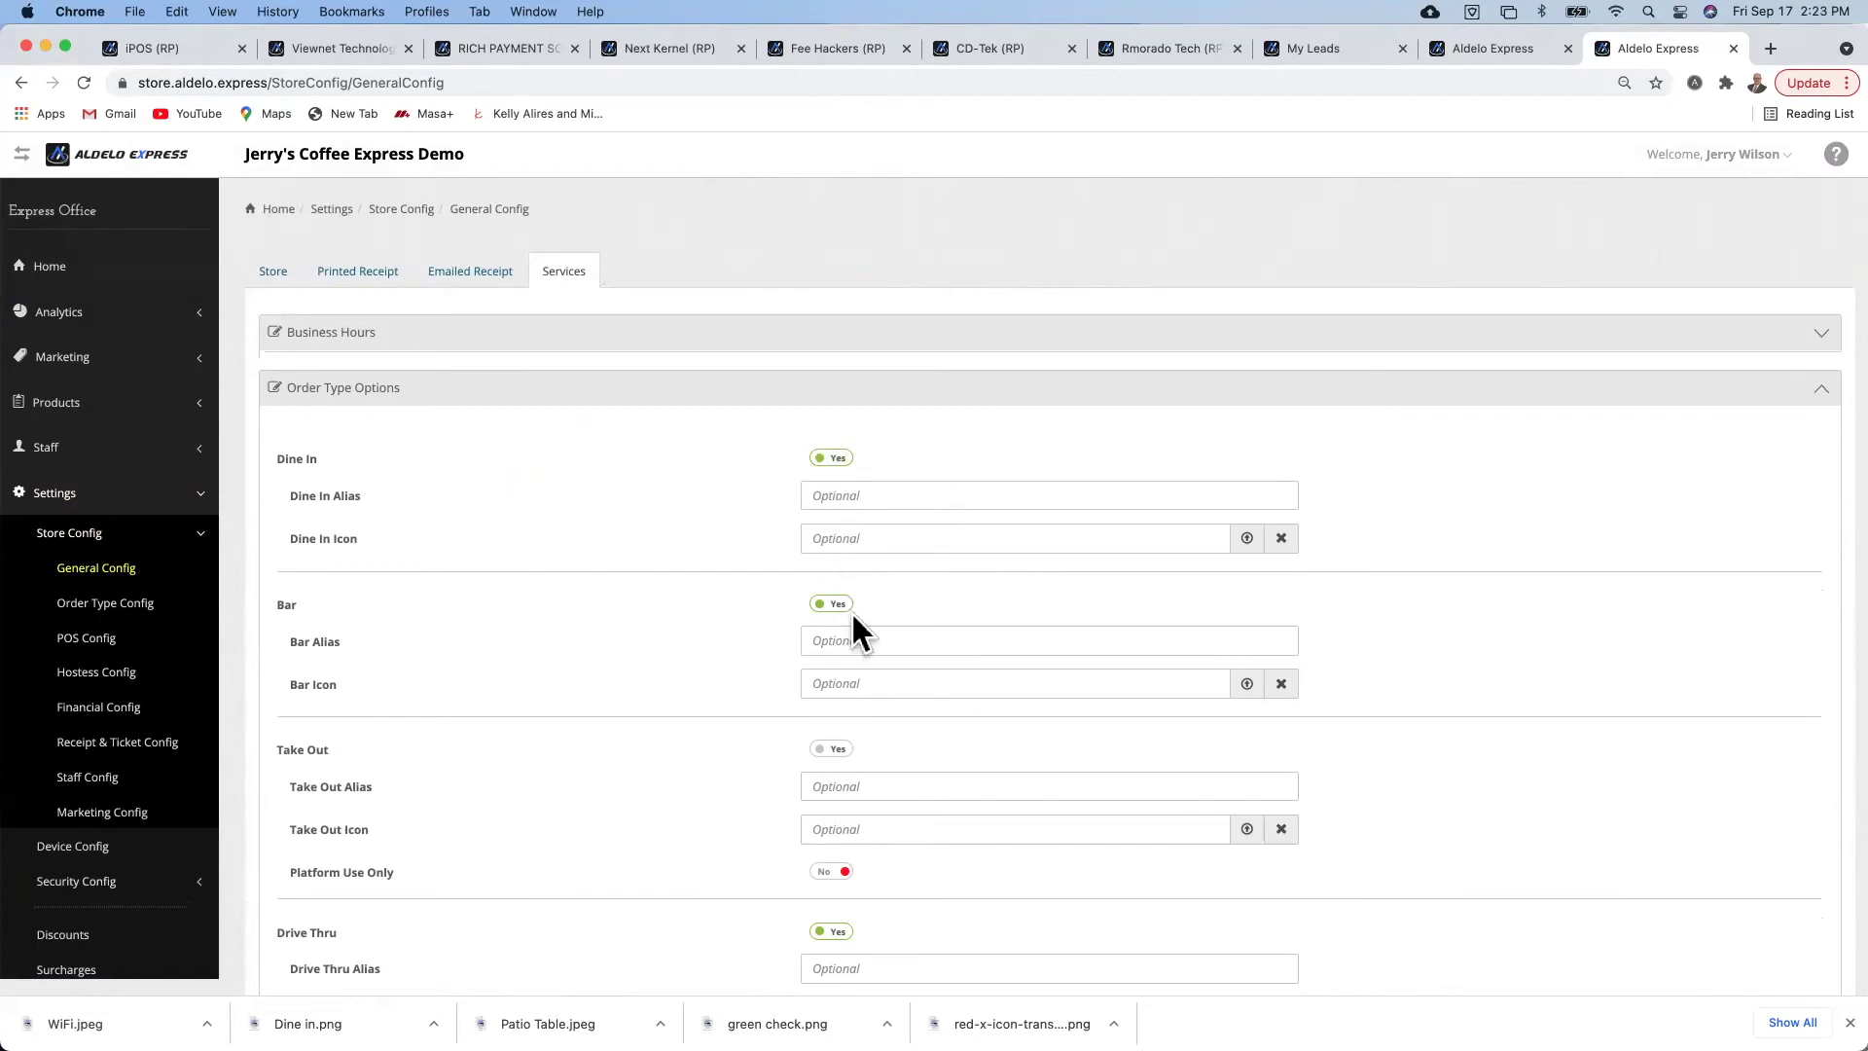
- Set the Take Out alias to "Curbside" in the order type options
scroll(758, 735, down, 3)
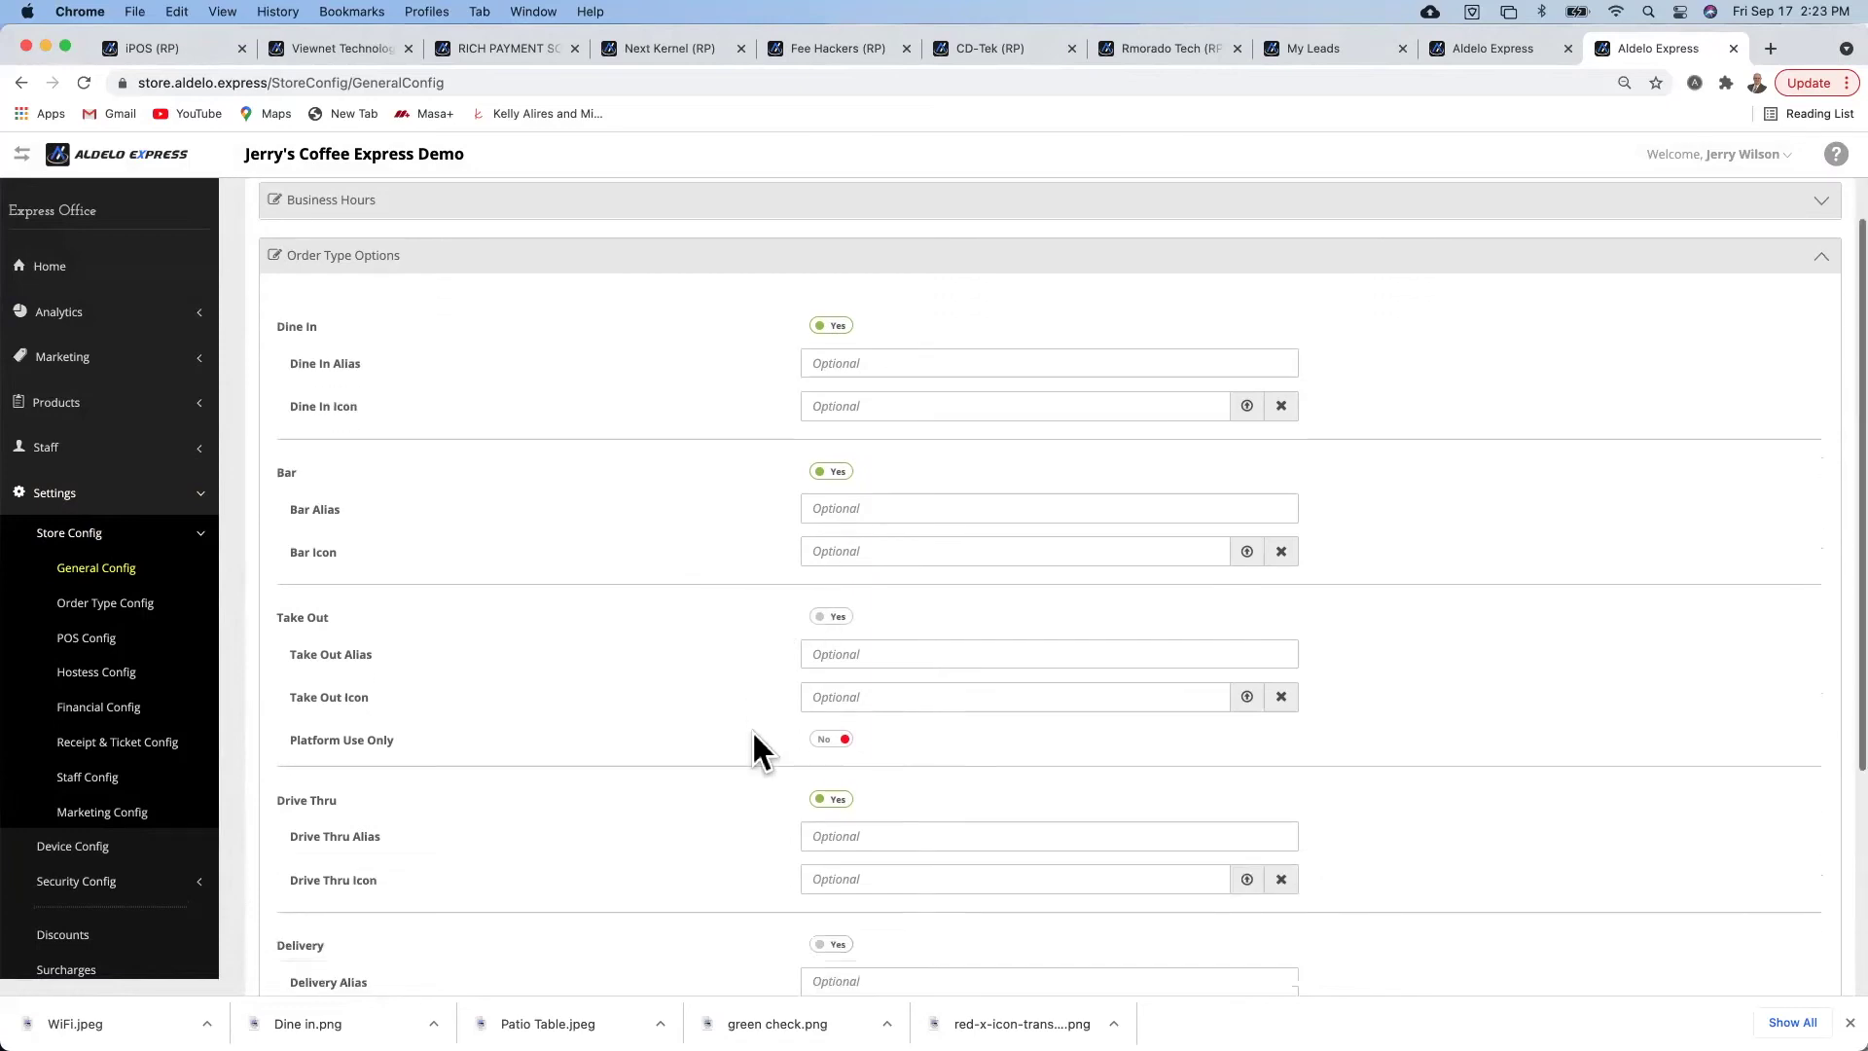
scroll(751, 727, down, 2)
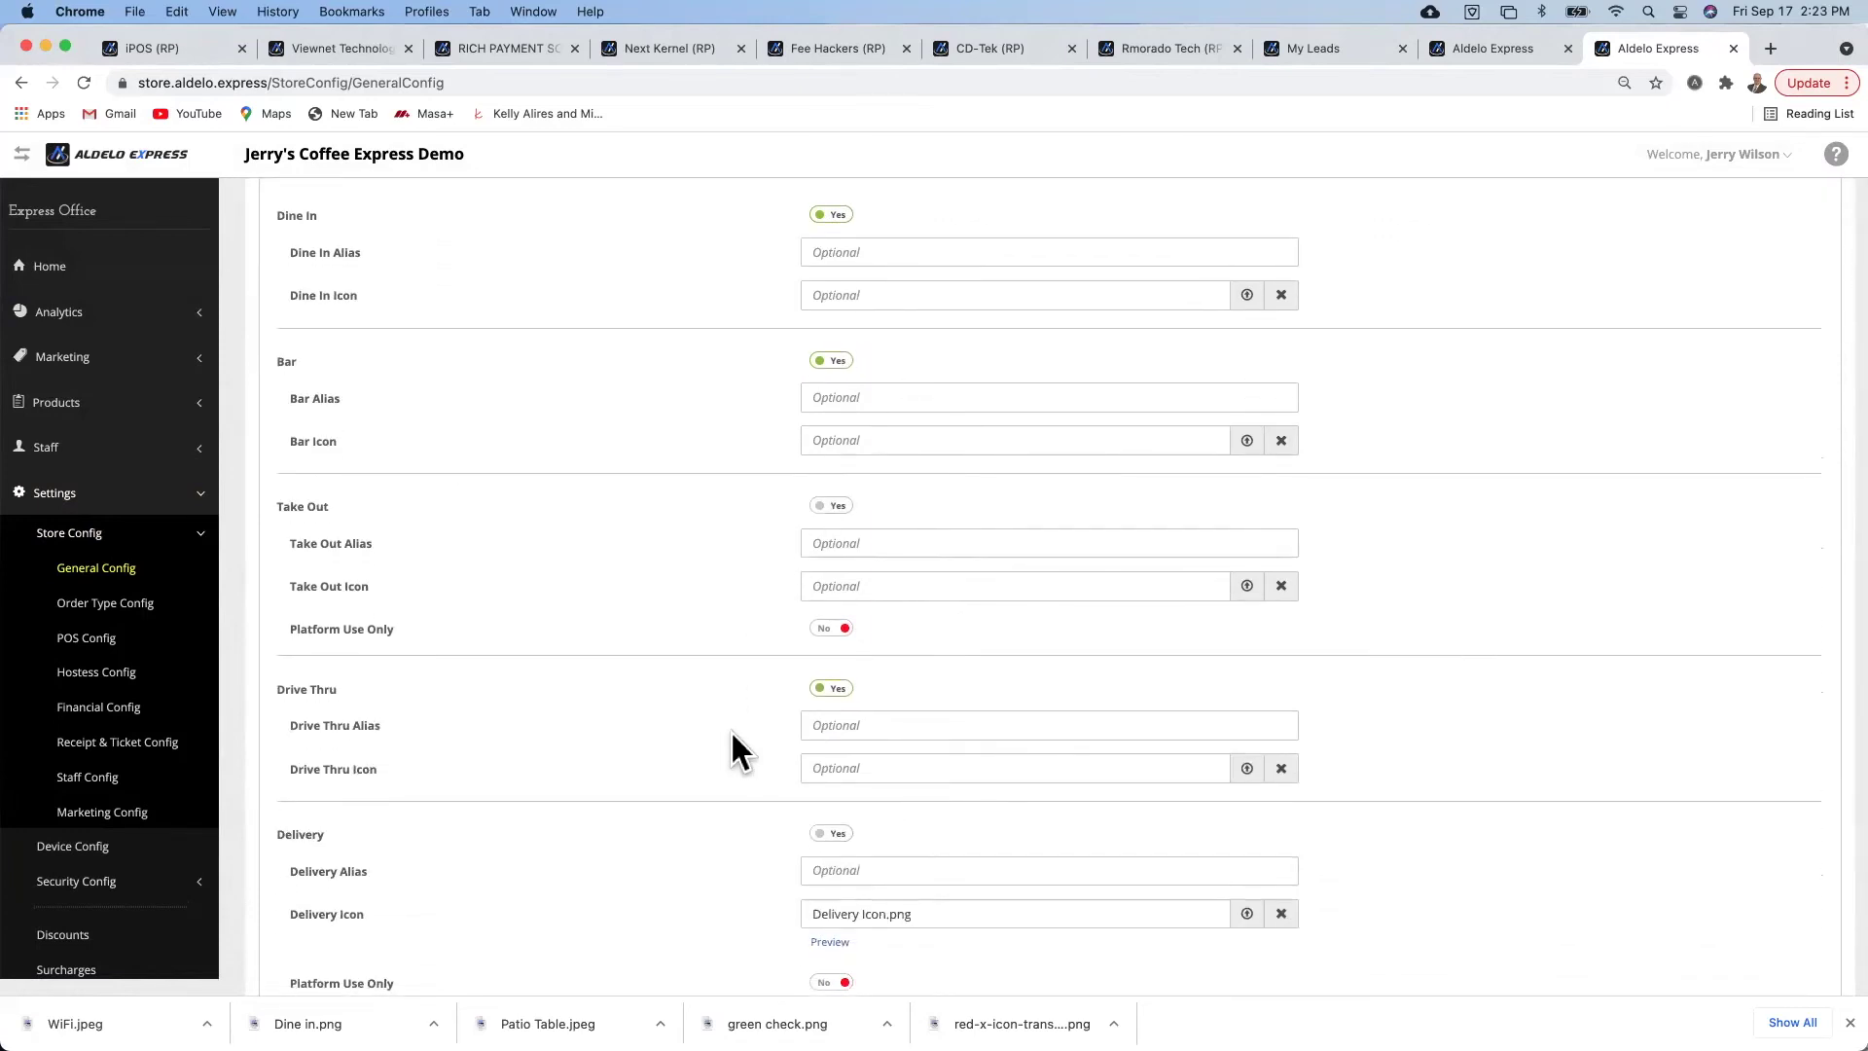
scroll(731, 749, down, 1)
scroll(732, 735, up, 2)
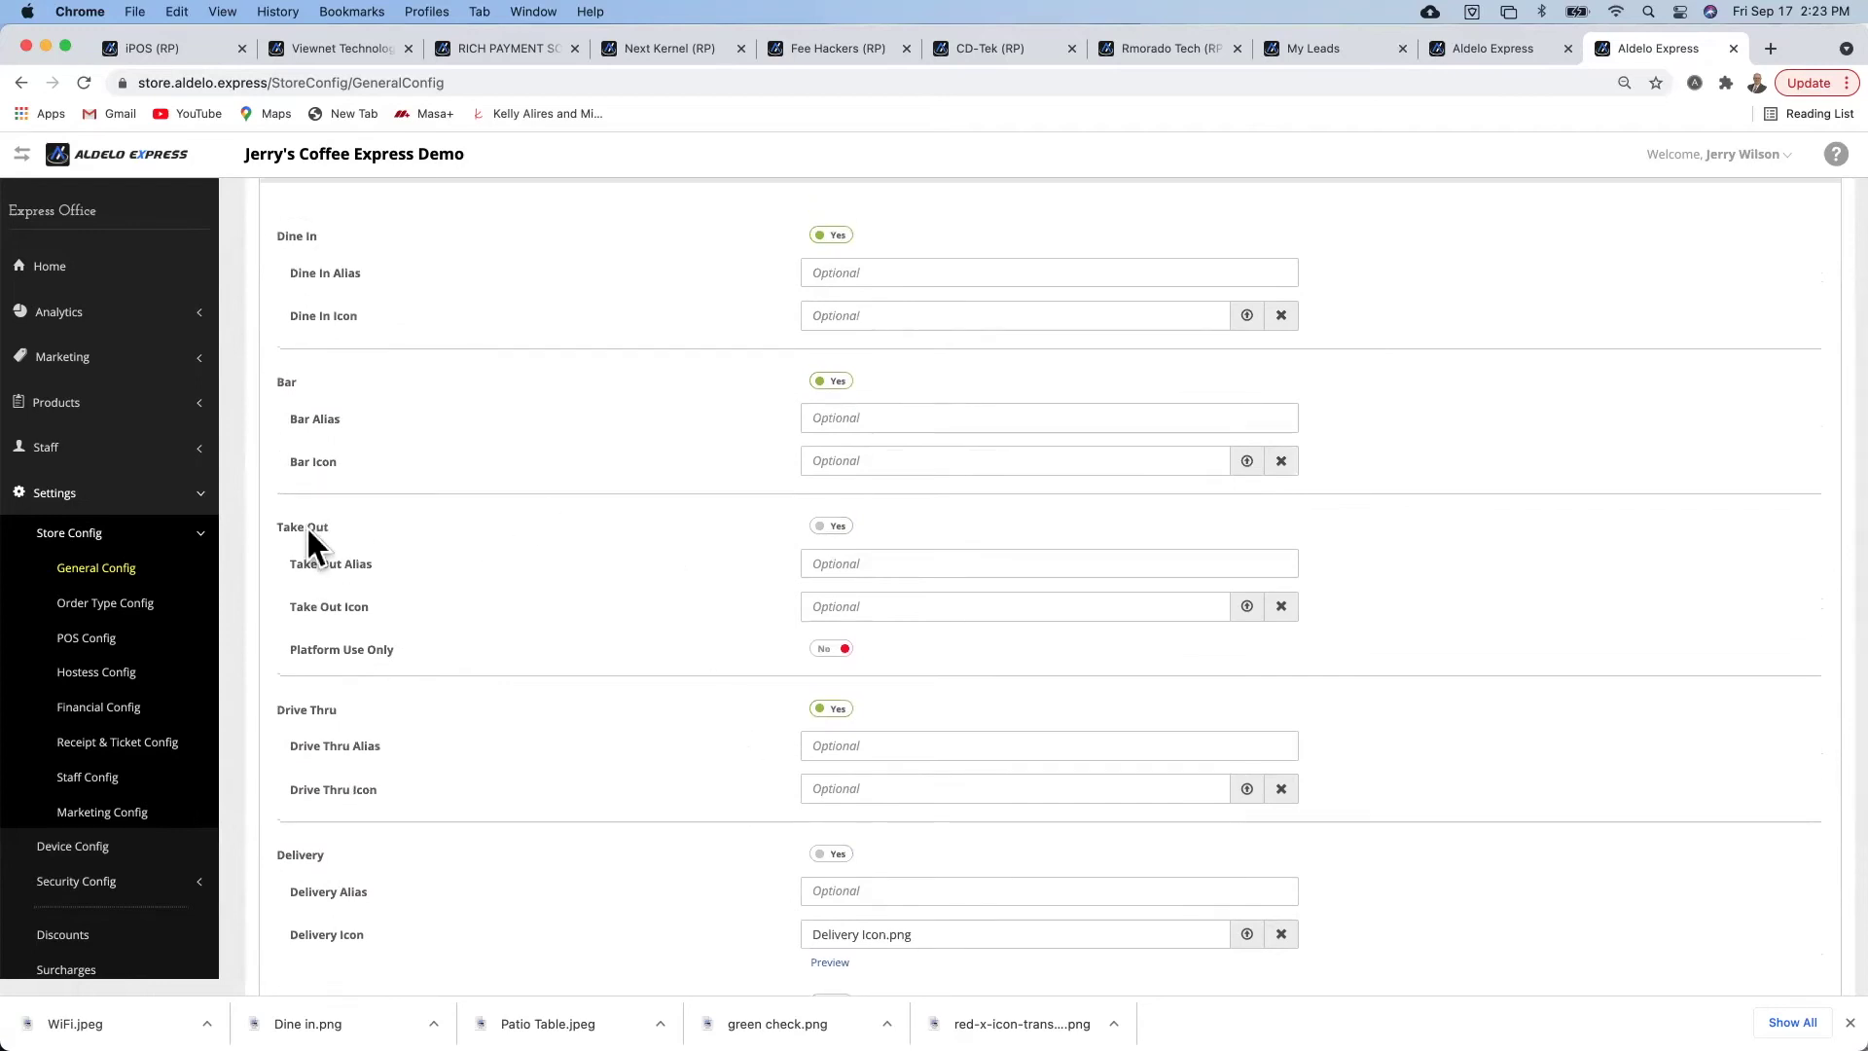
click(853, 564)
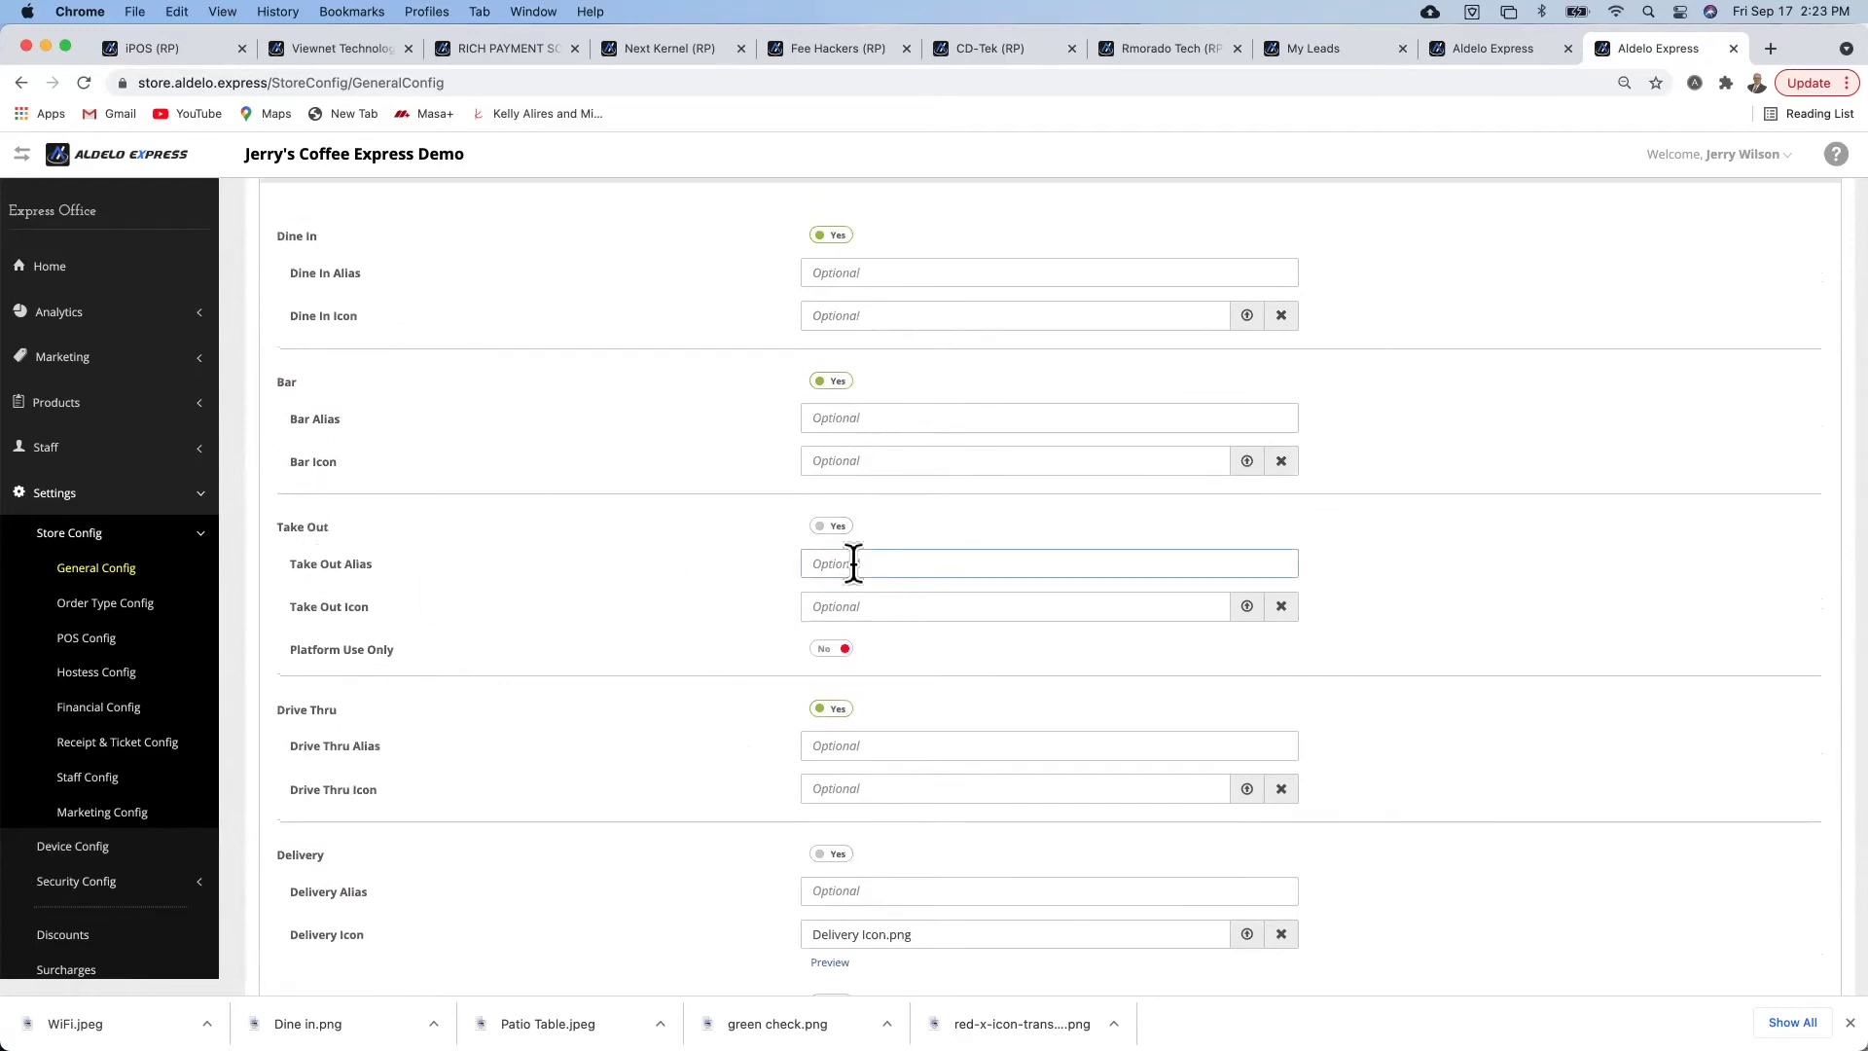
text(Curbside)
- Upload Curbside.jpg from the Coffee Shop folder as the Take Out icon
click(1244, 607)
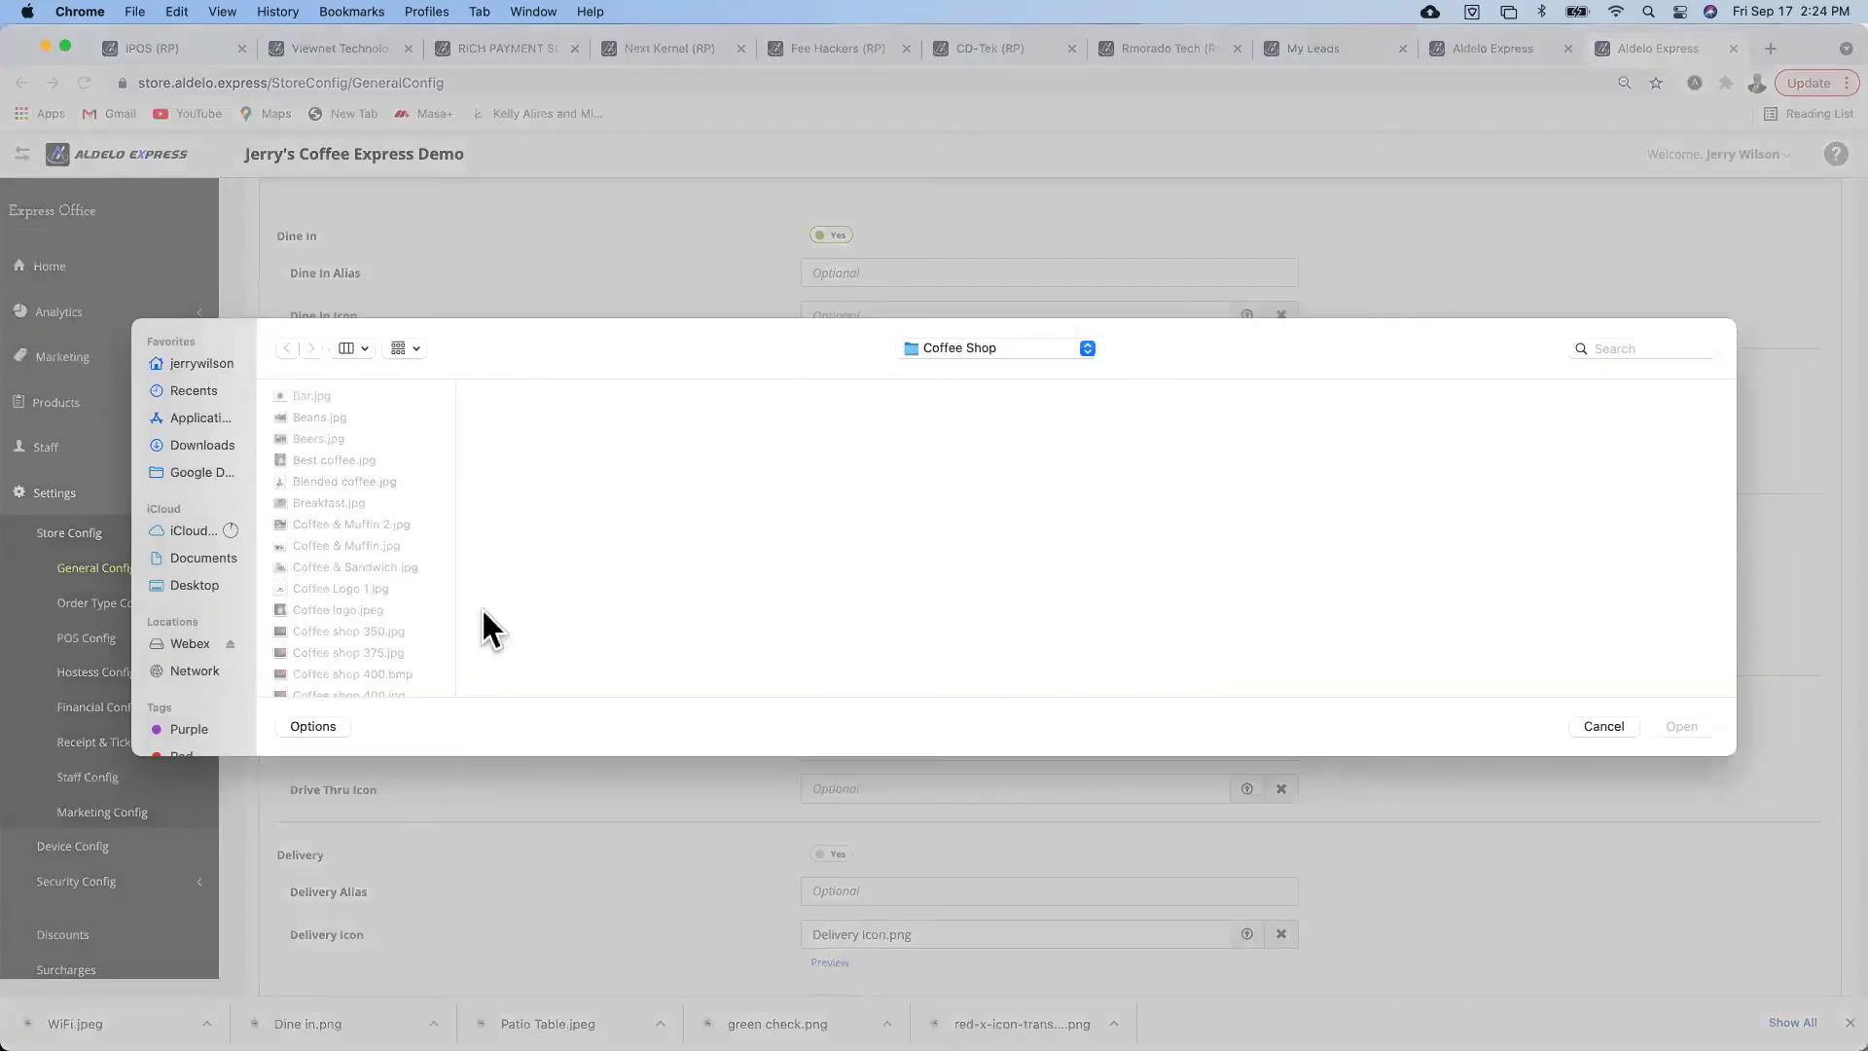
scroll(319, 634, down, 3)
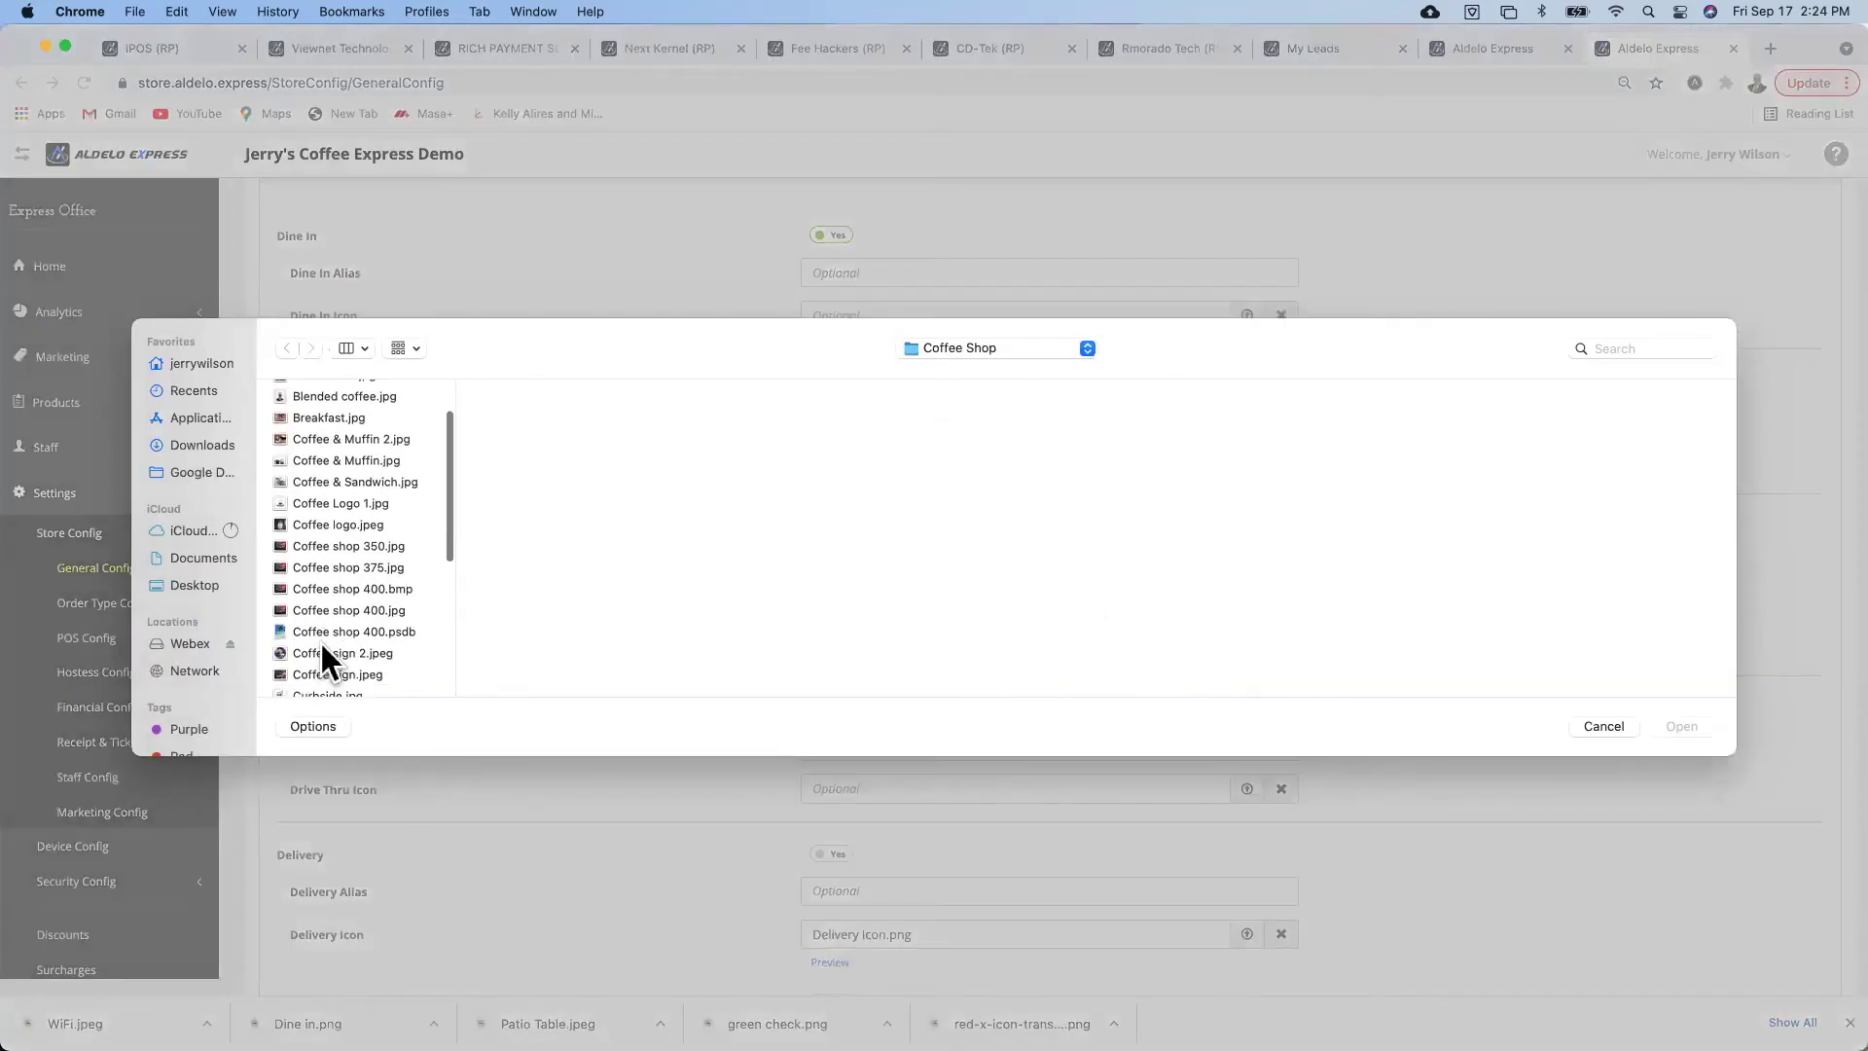
scroll(325, 646, down, 2)
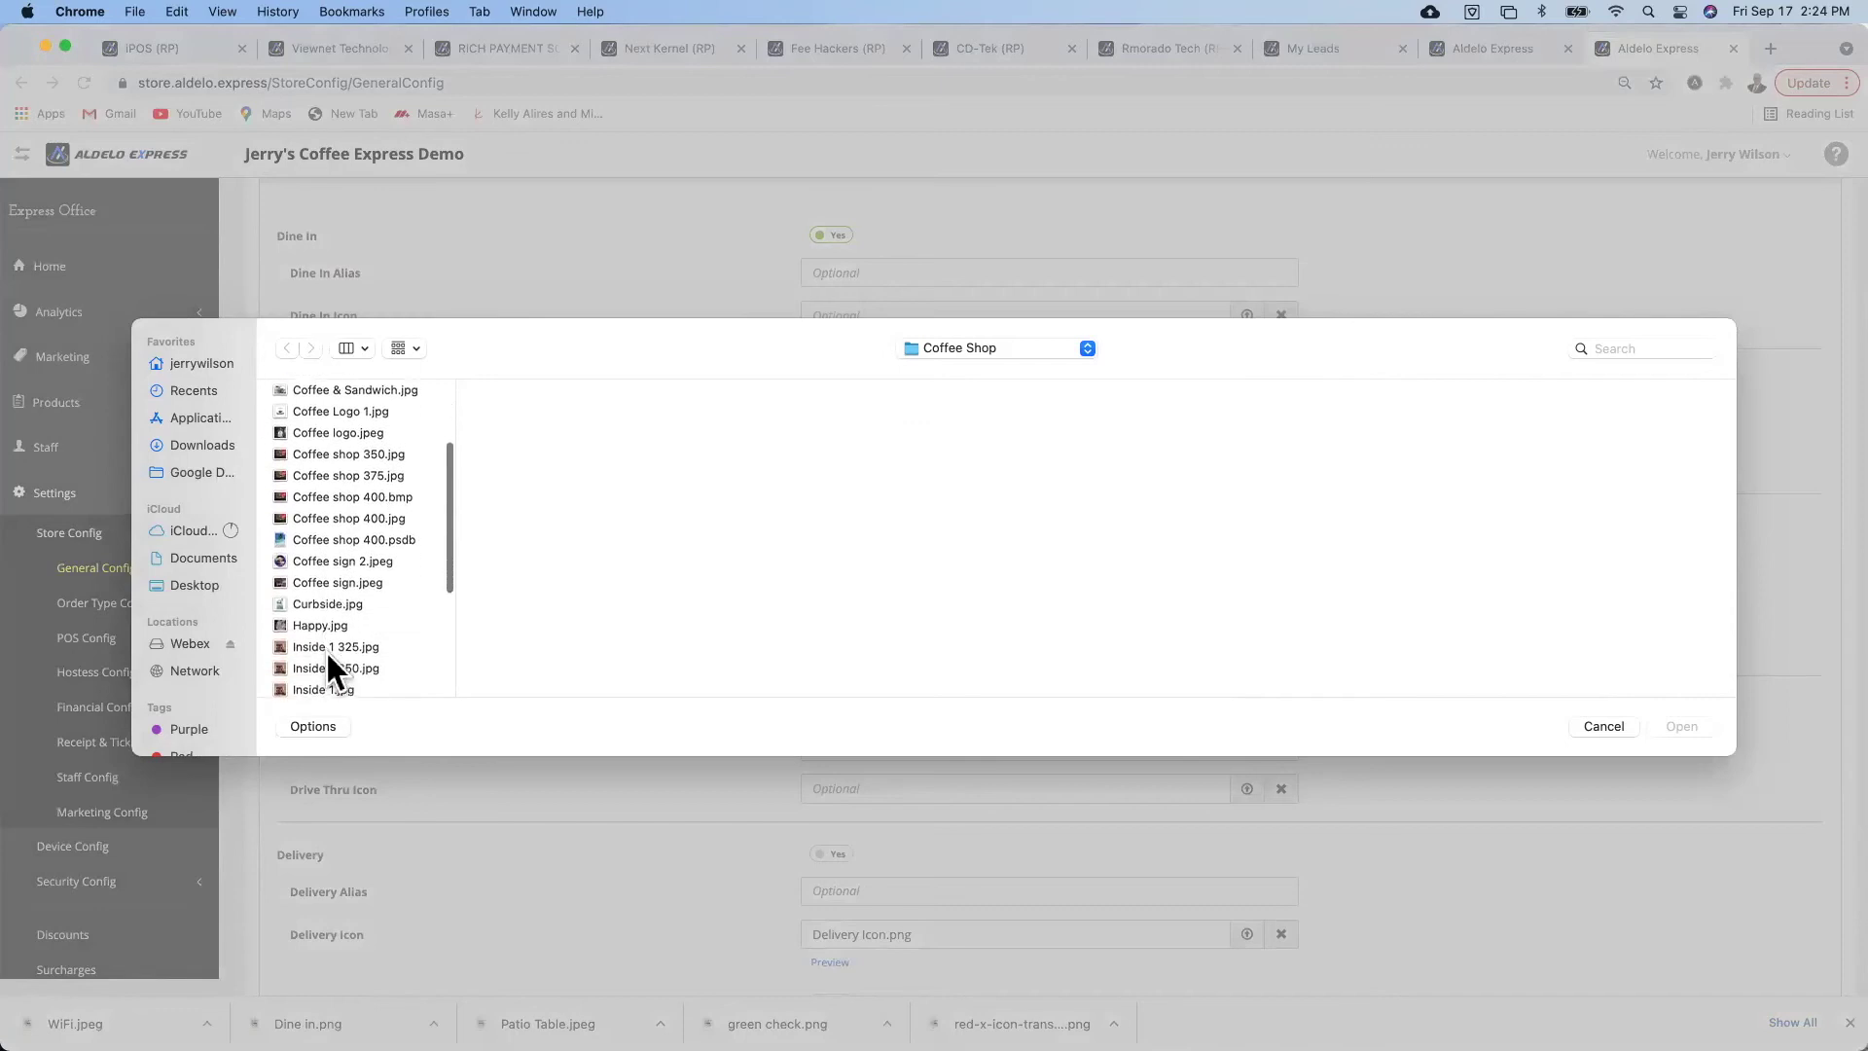
click(323, 595)
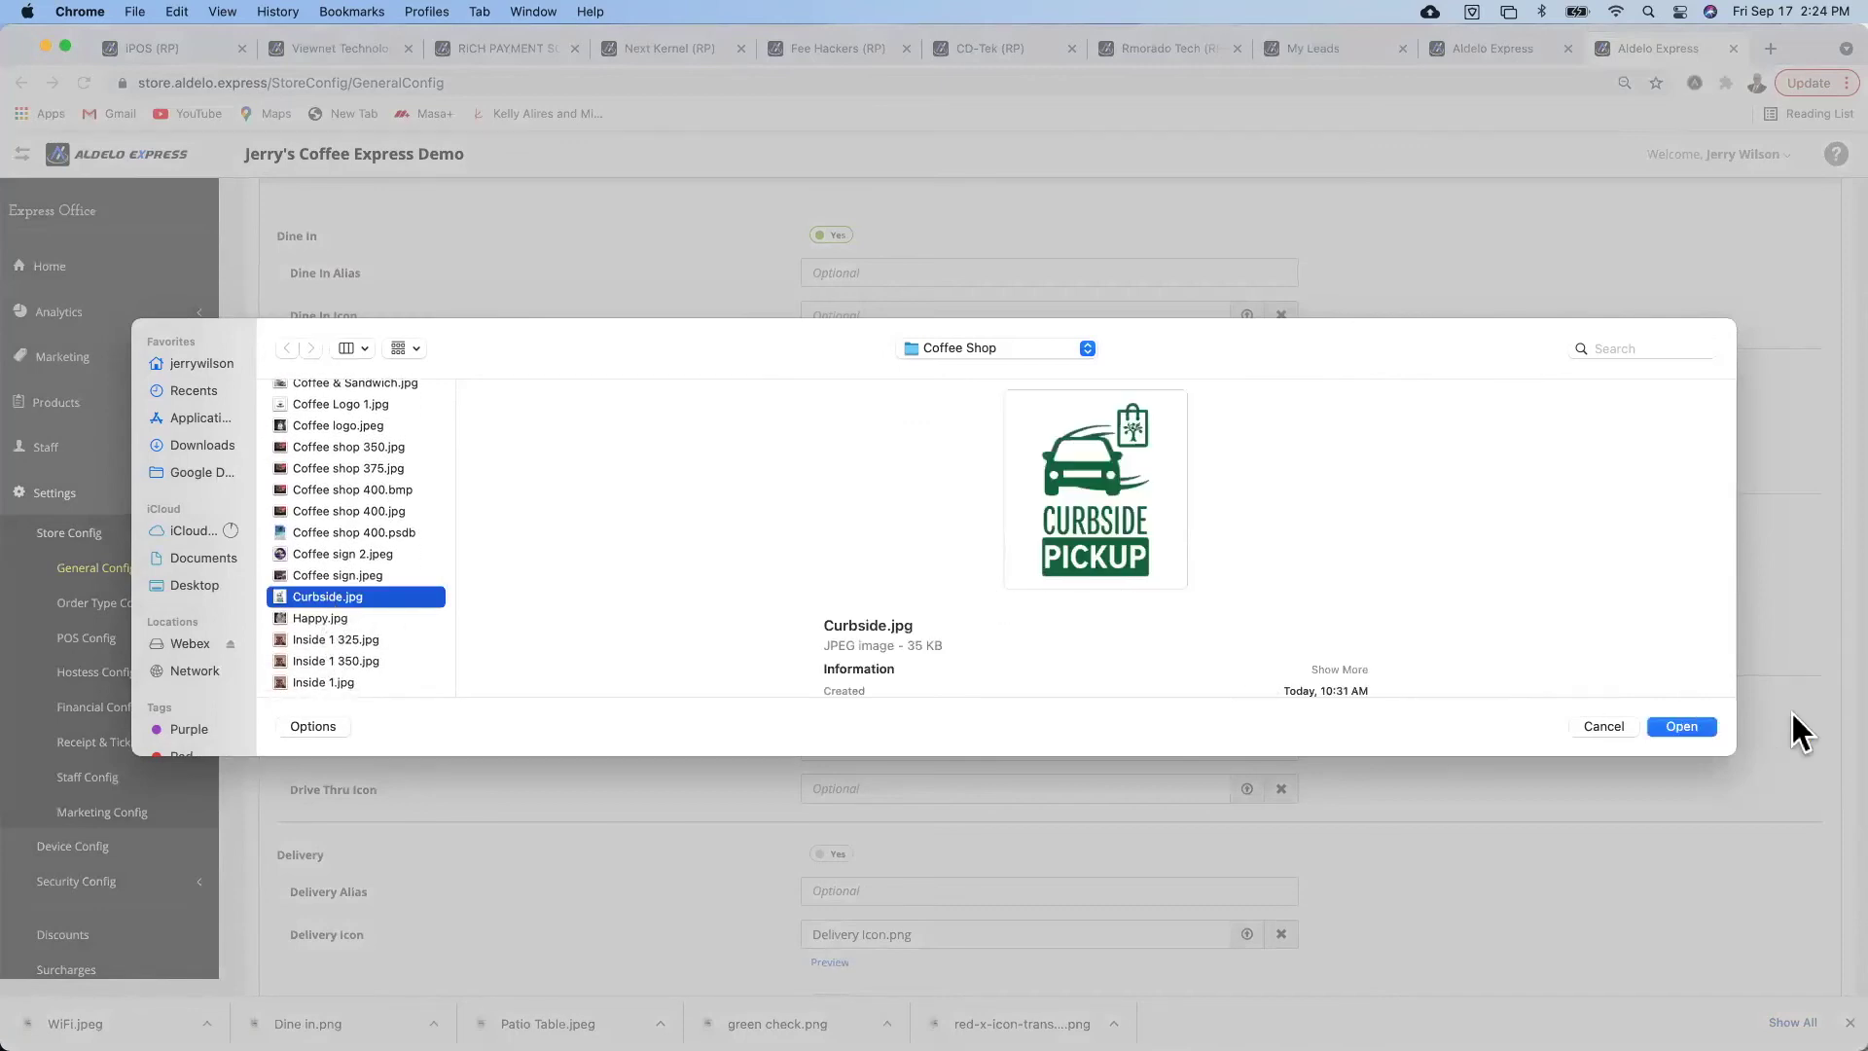
click(1684, 727)
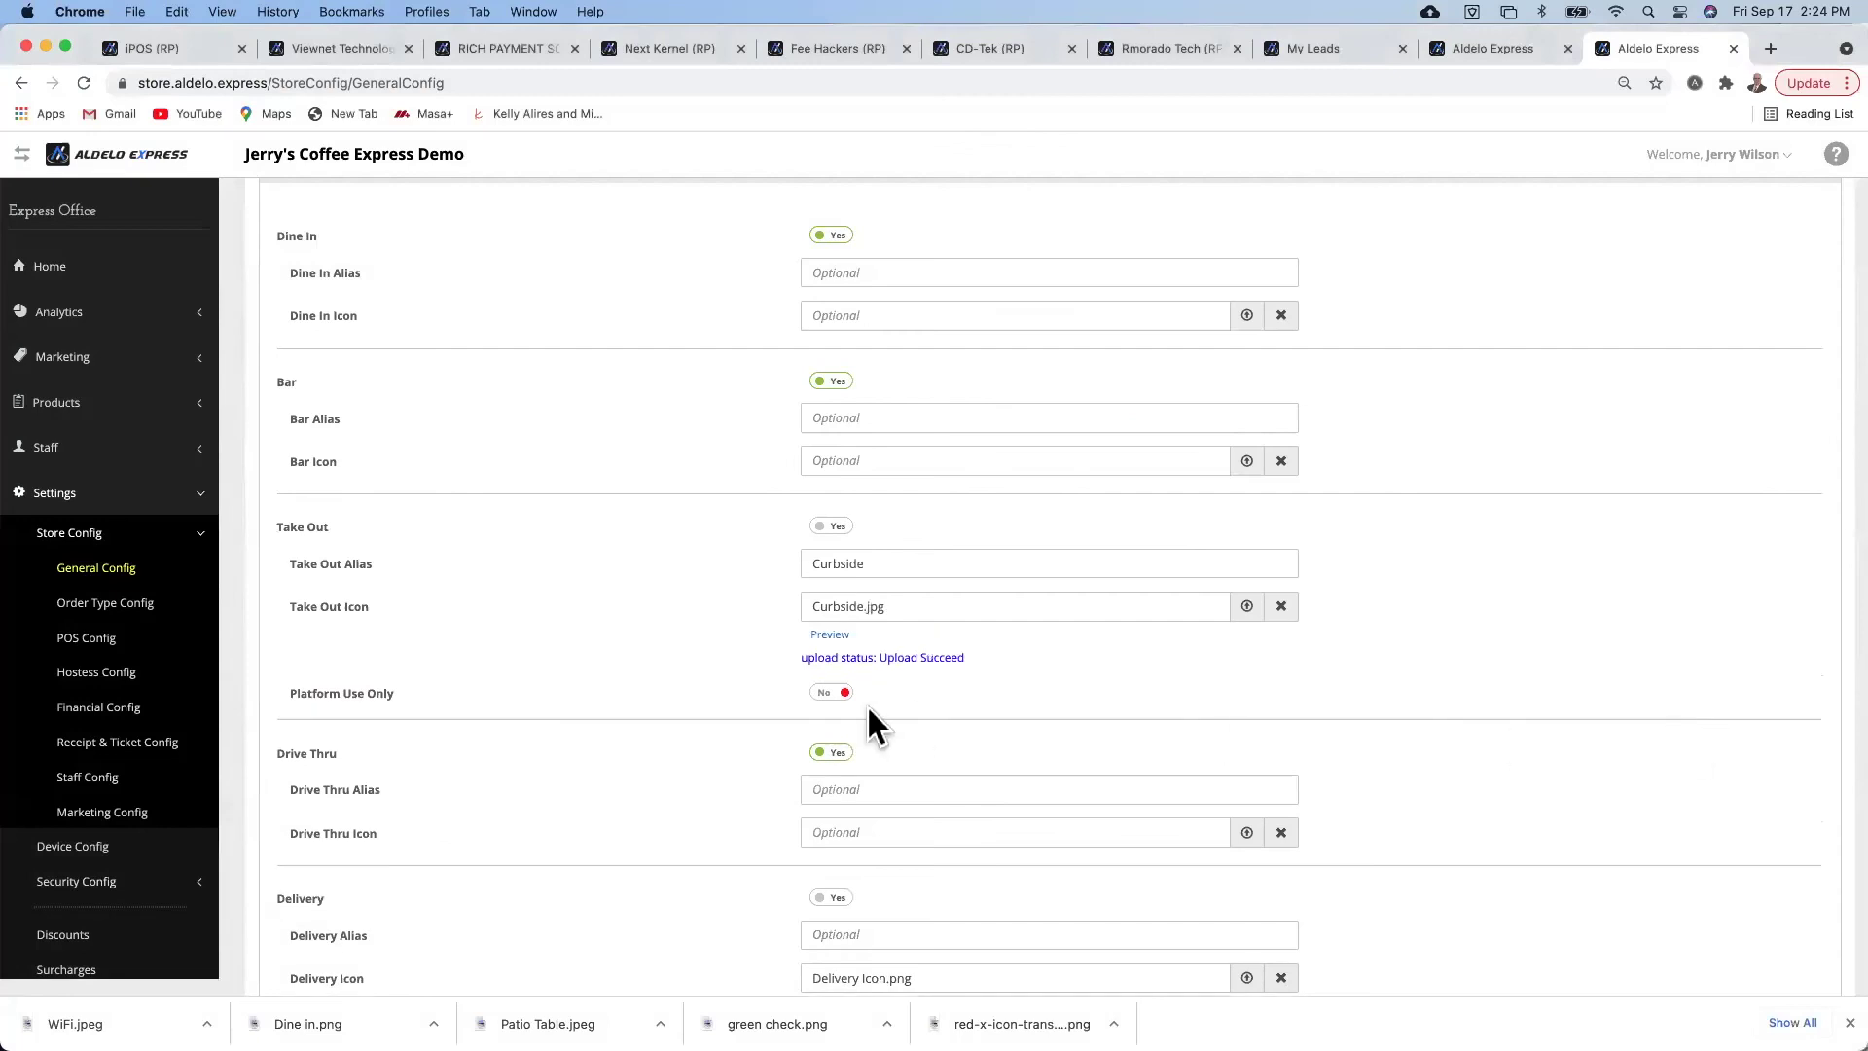
mouse_move(825, 641)
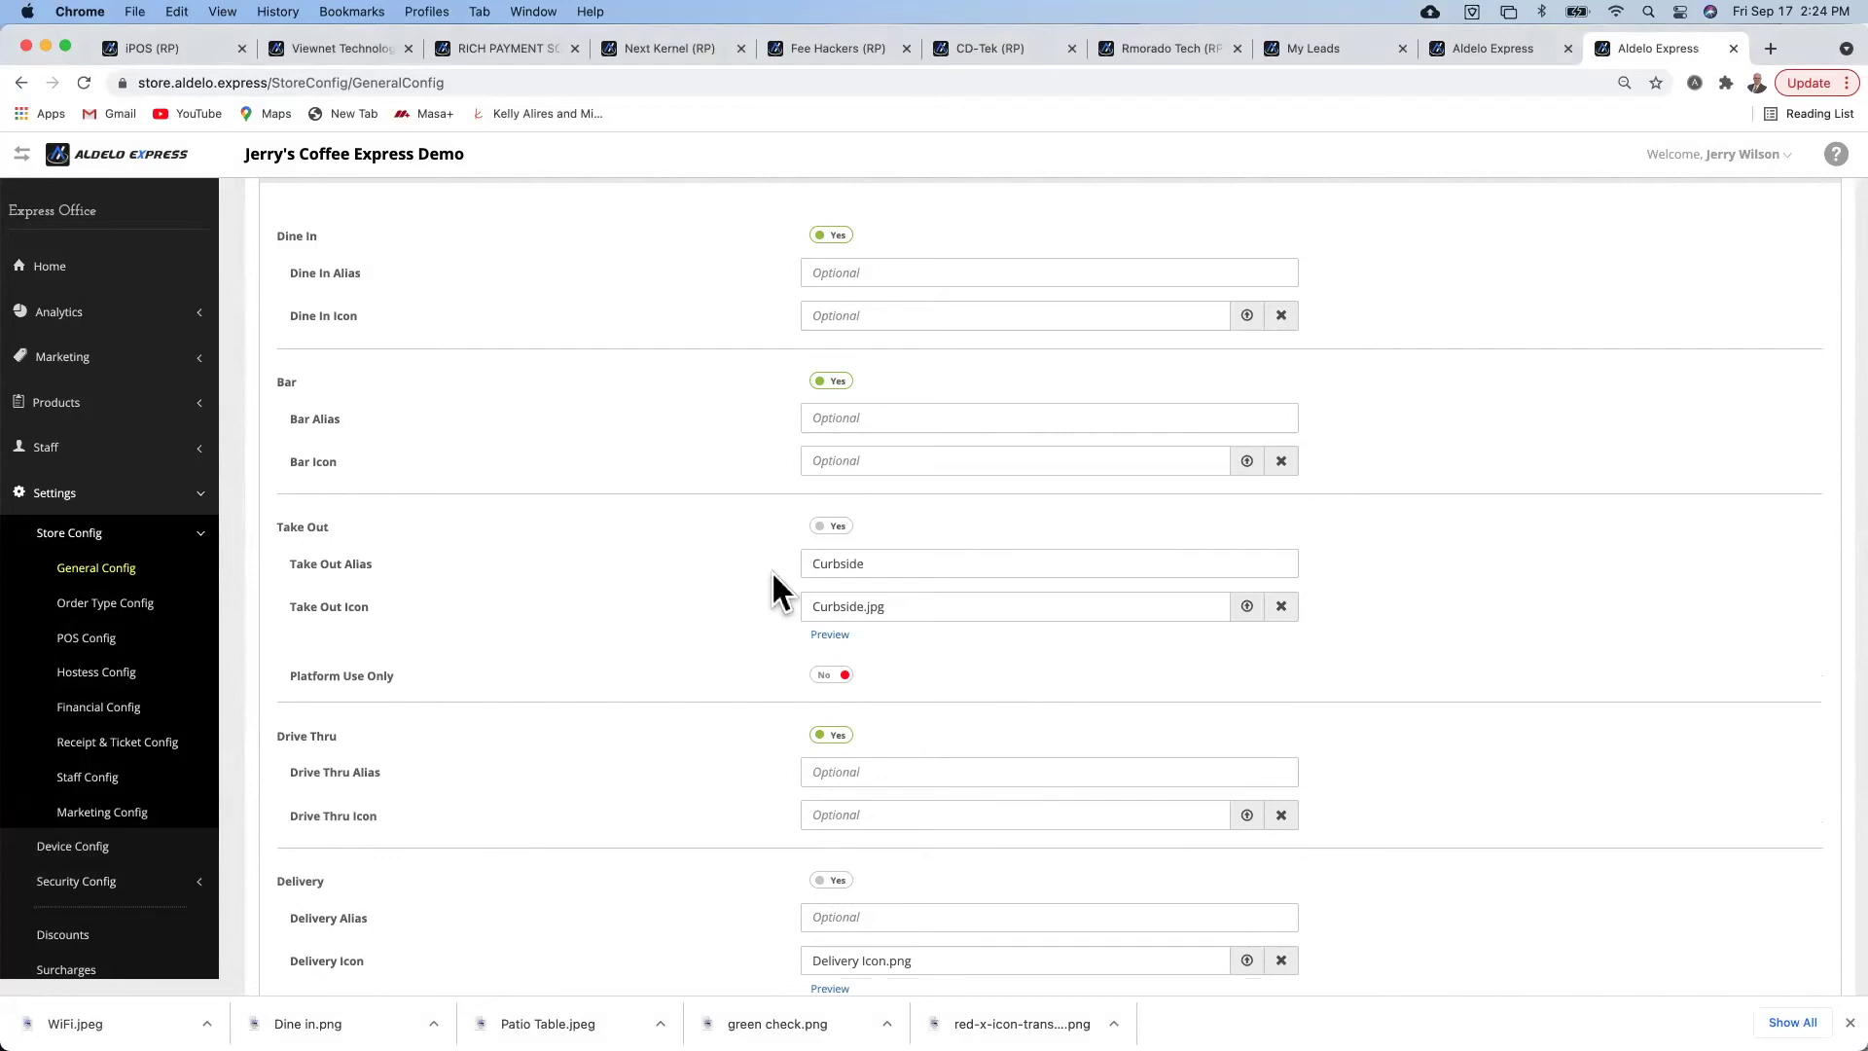
scroll(571, 634, down, 3)
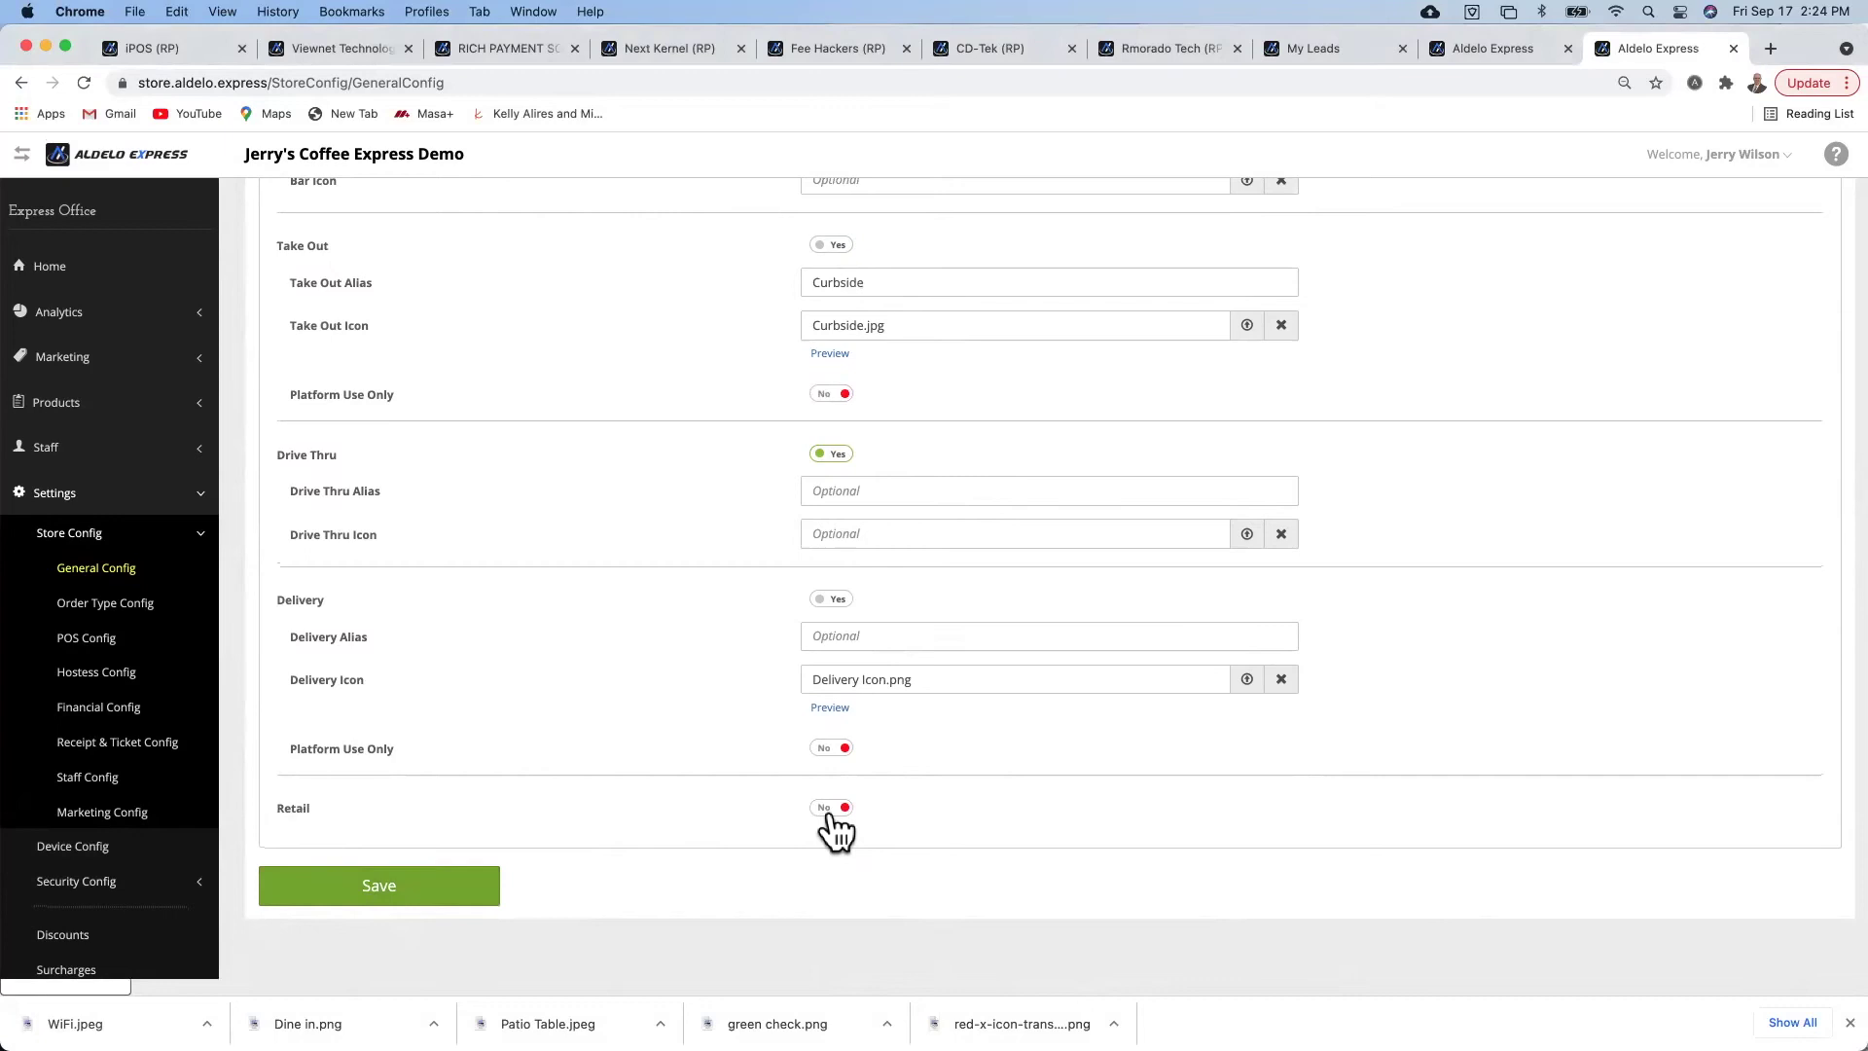
- Save the order type options in General Config and dismiss the save confirmation
click(379, 886)
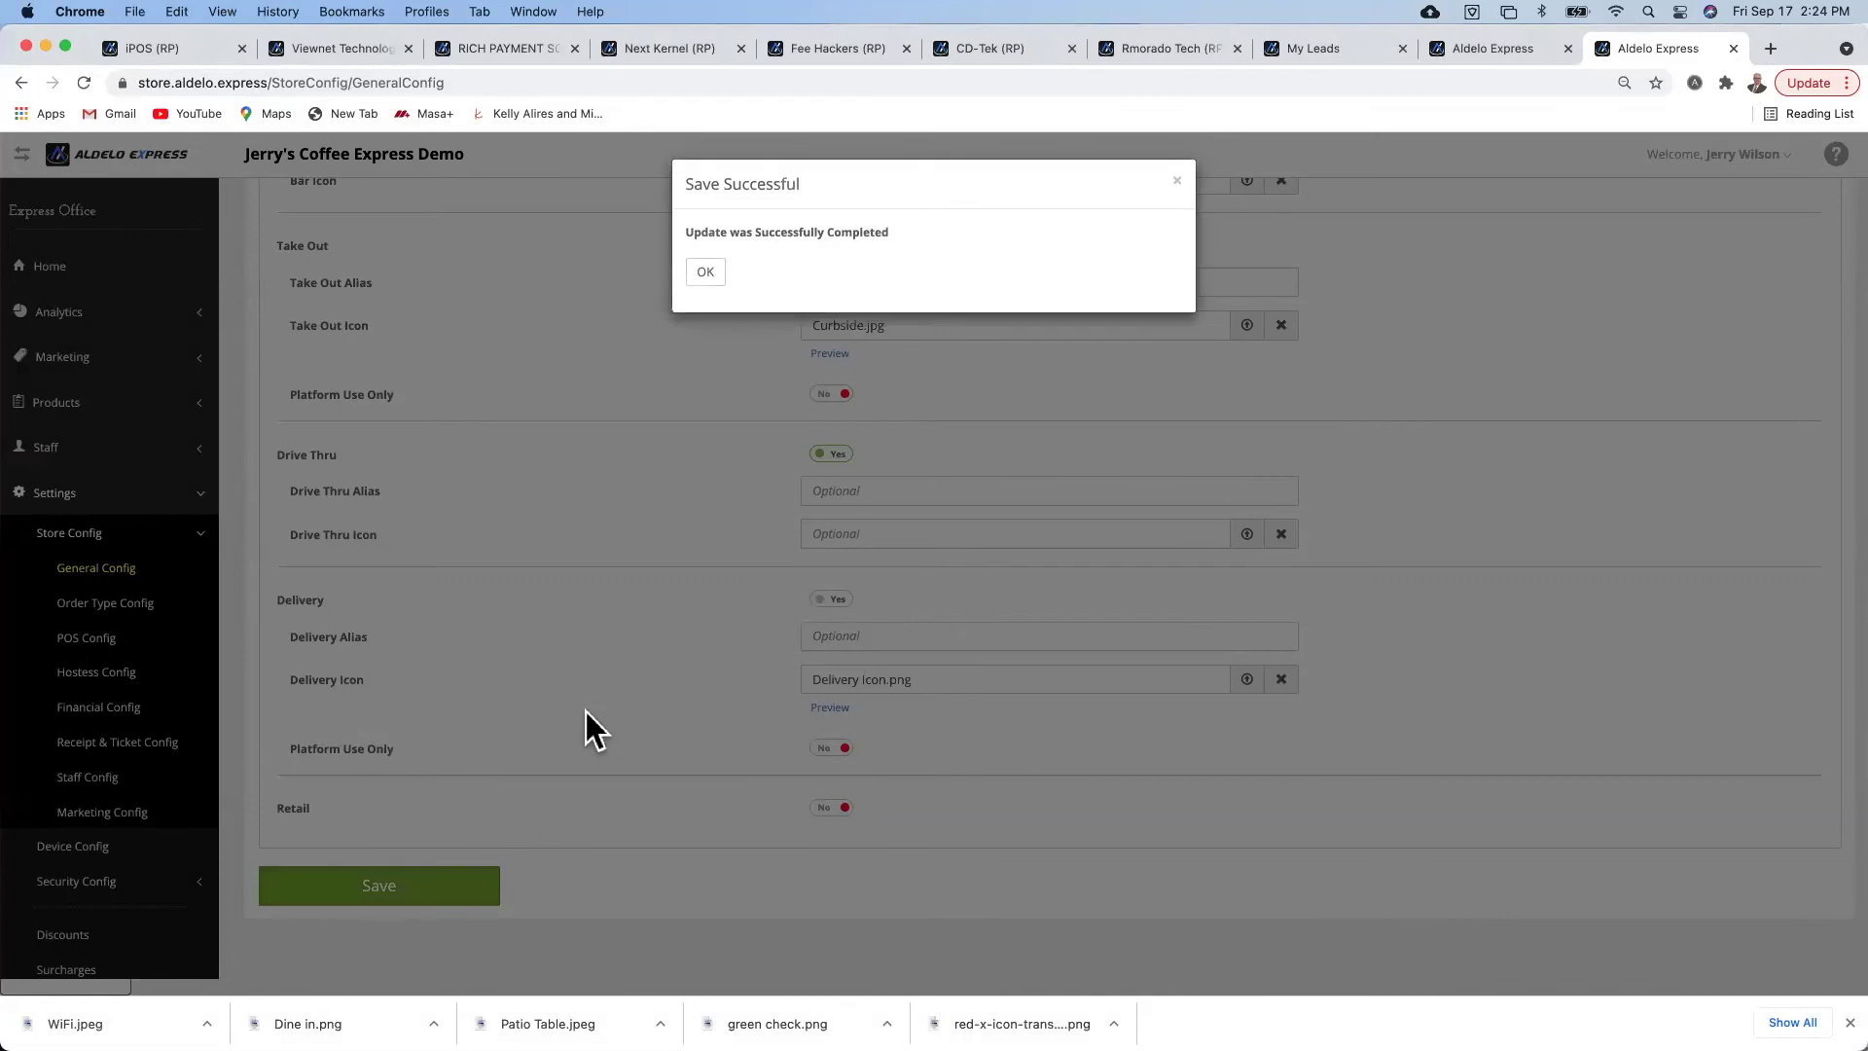
key(Return)
scroll(592, 729, up, 5)
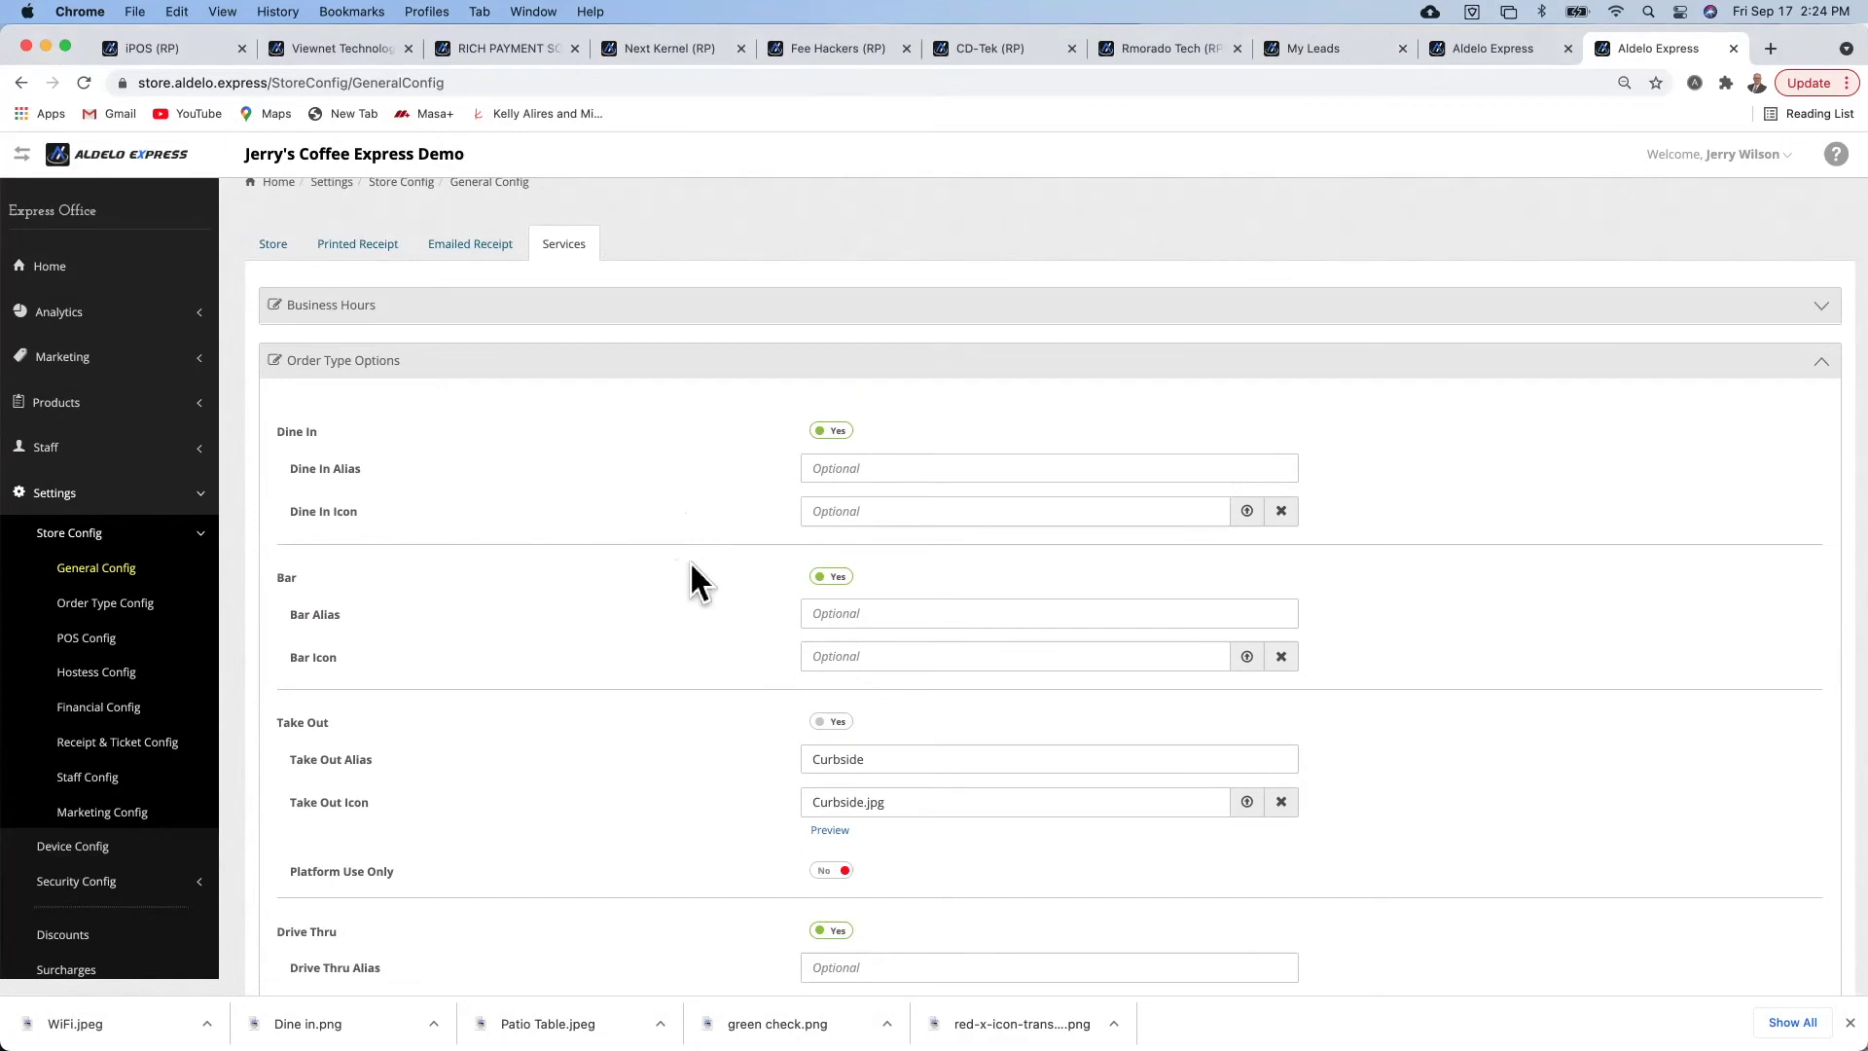
- Try Platform Use Only for the Delivery and Take Out order types, and switch both back to No
scroll(695, 556, down, 2)
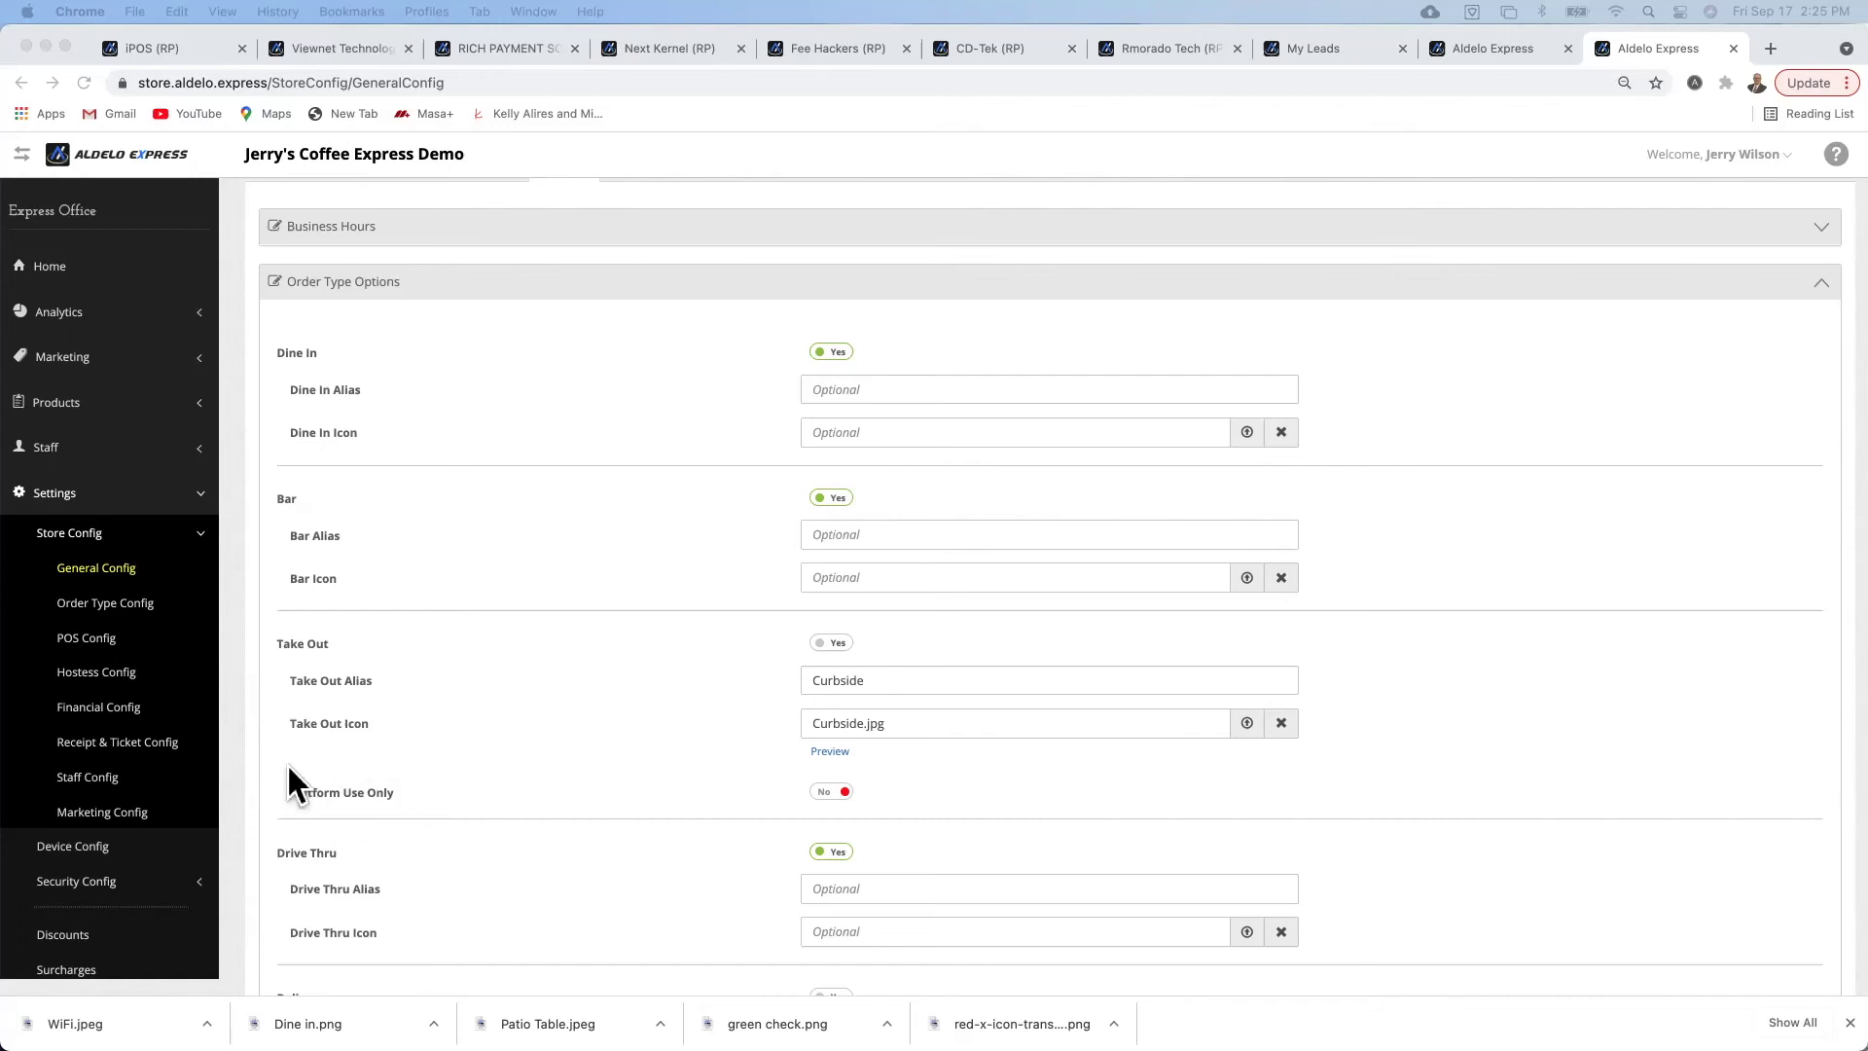
scroll(514, 799, down, 2)
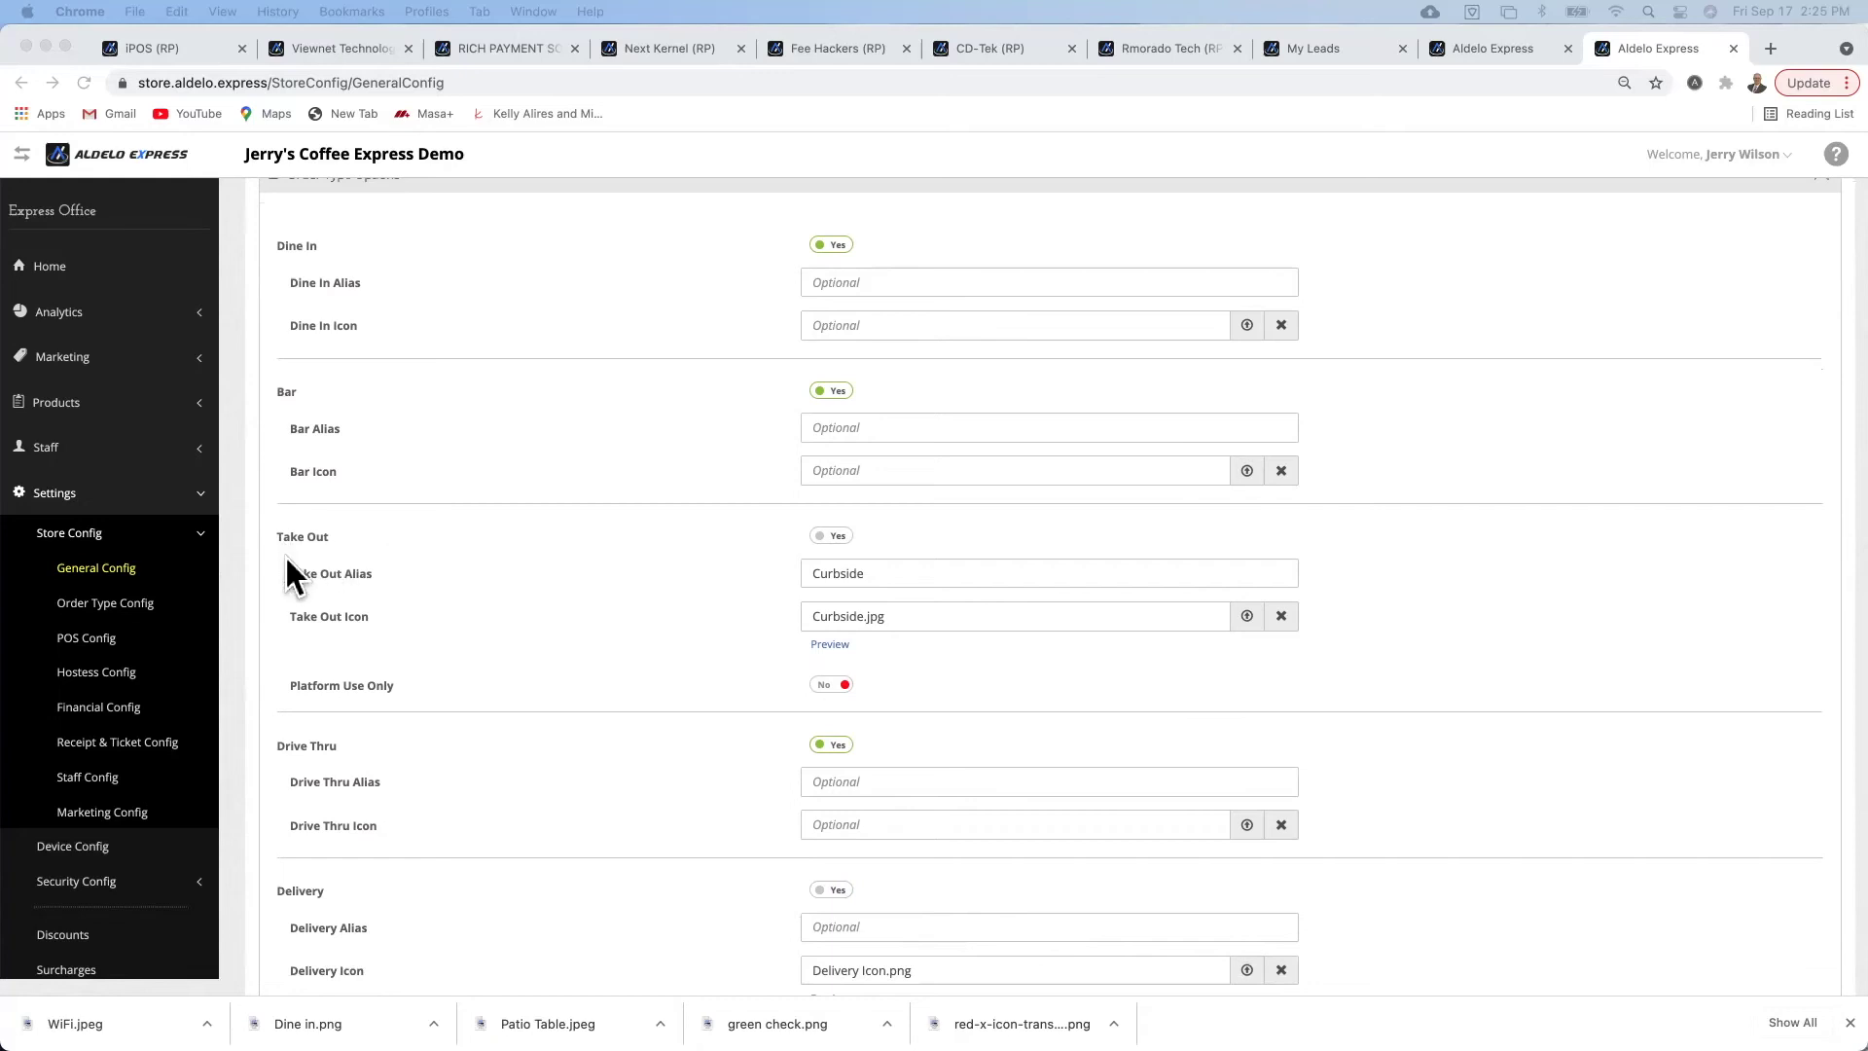
drag(816, 889, 490, 574)
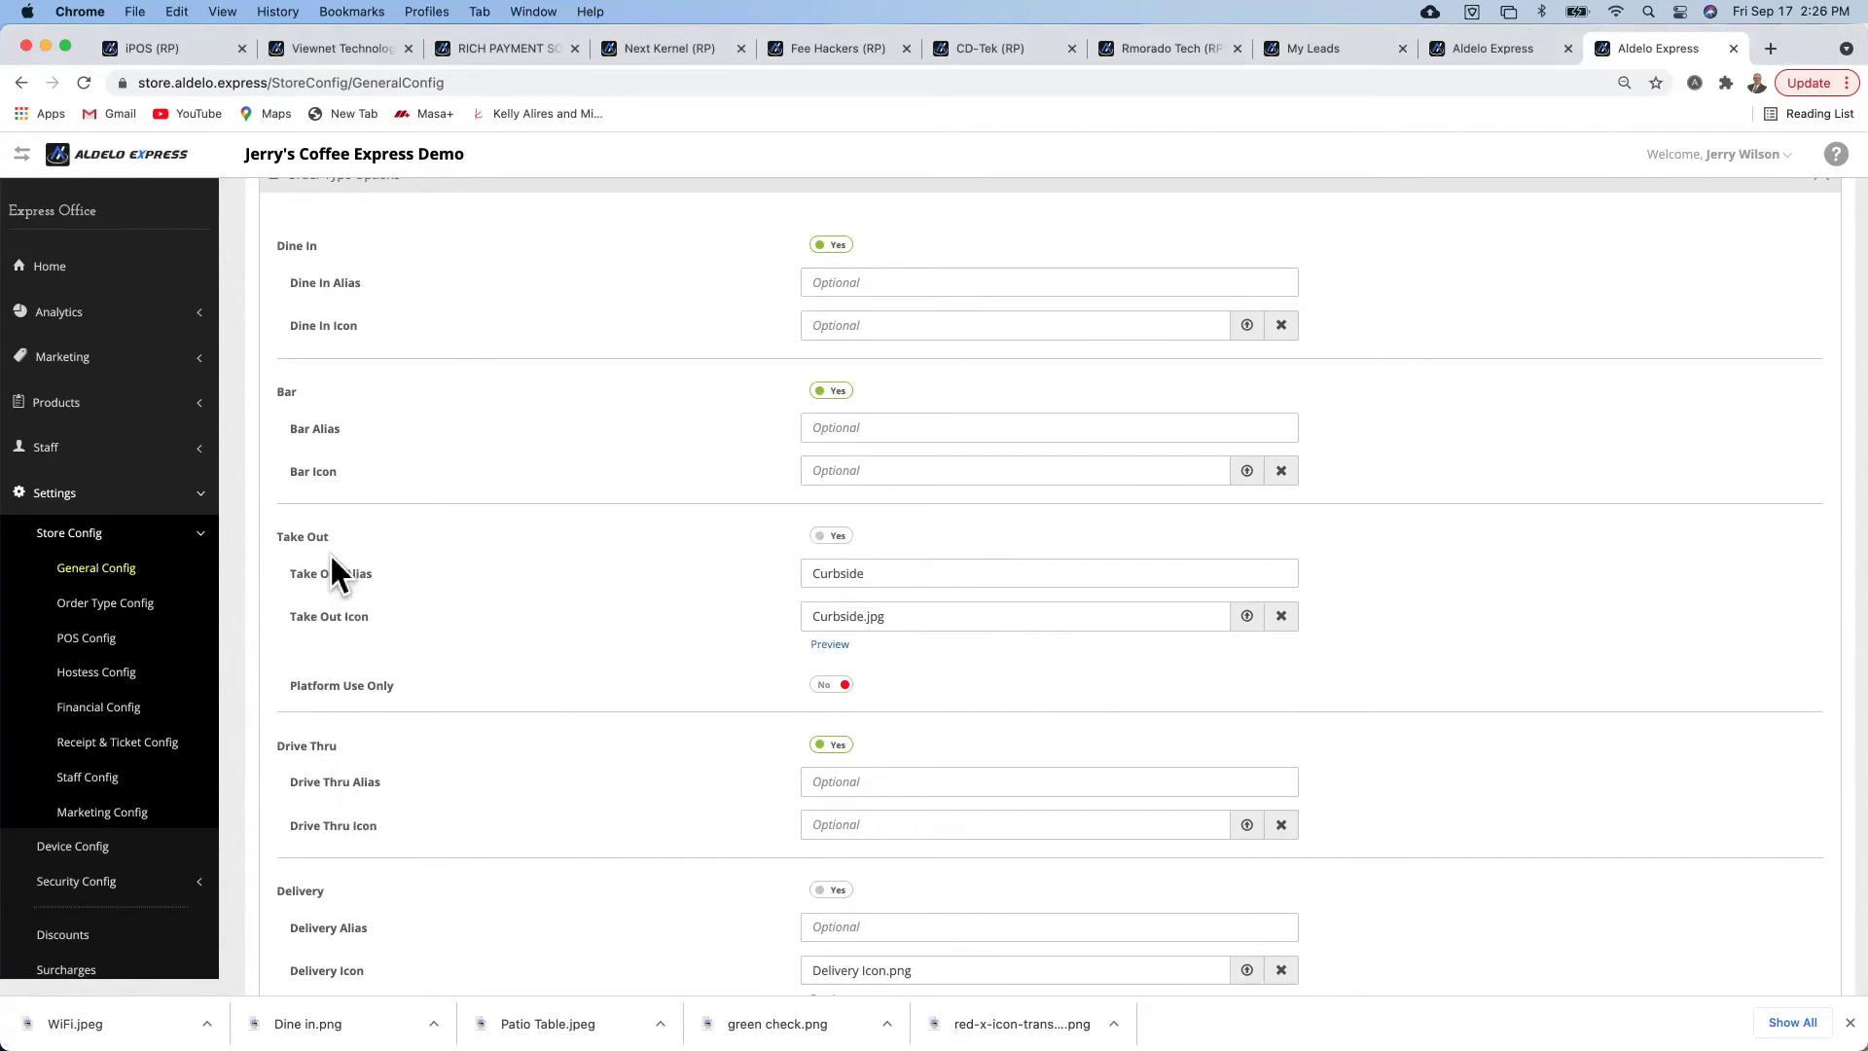
scroll(482, 725, down, 1)
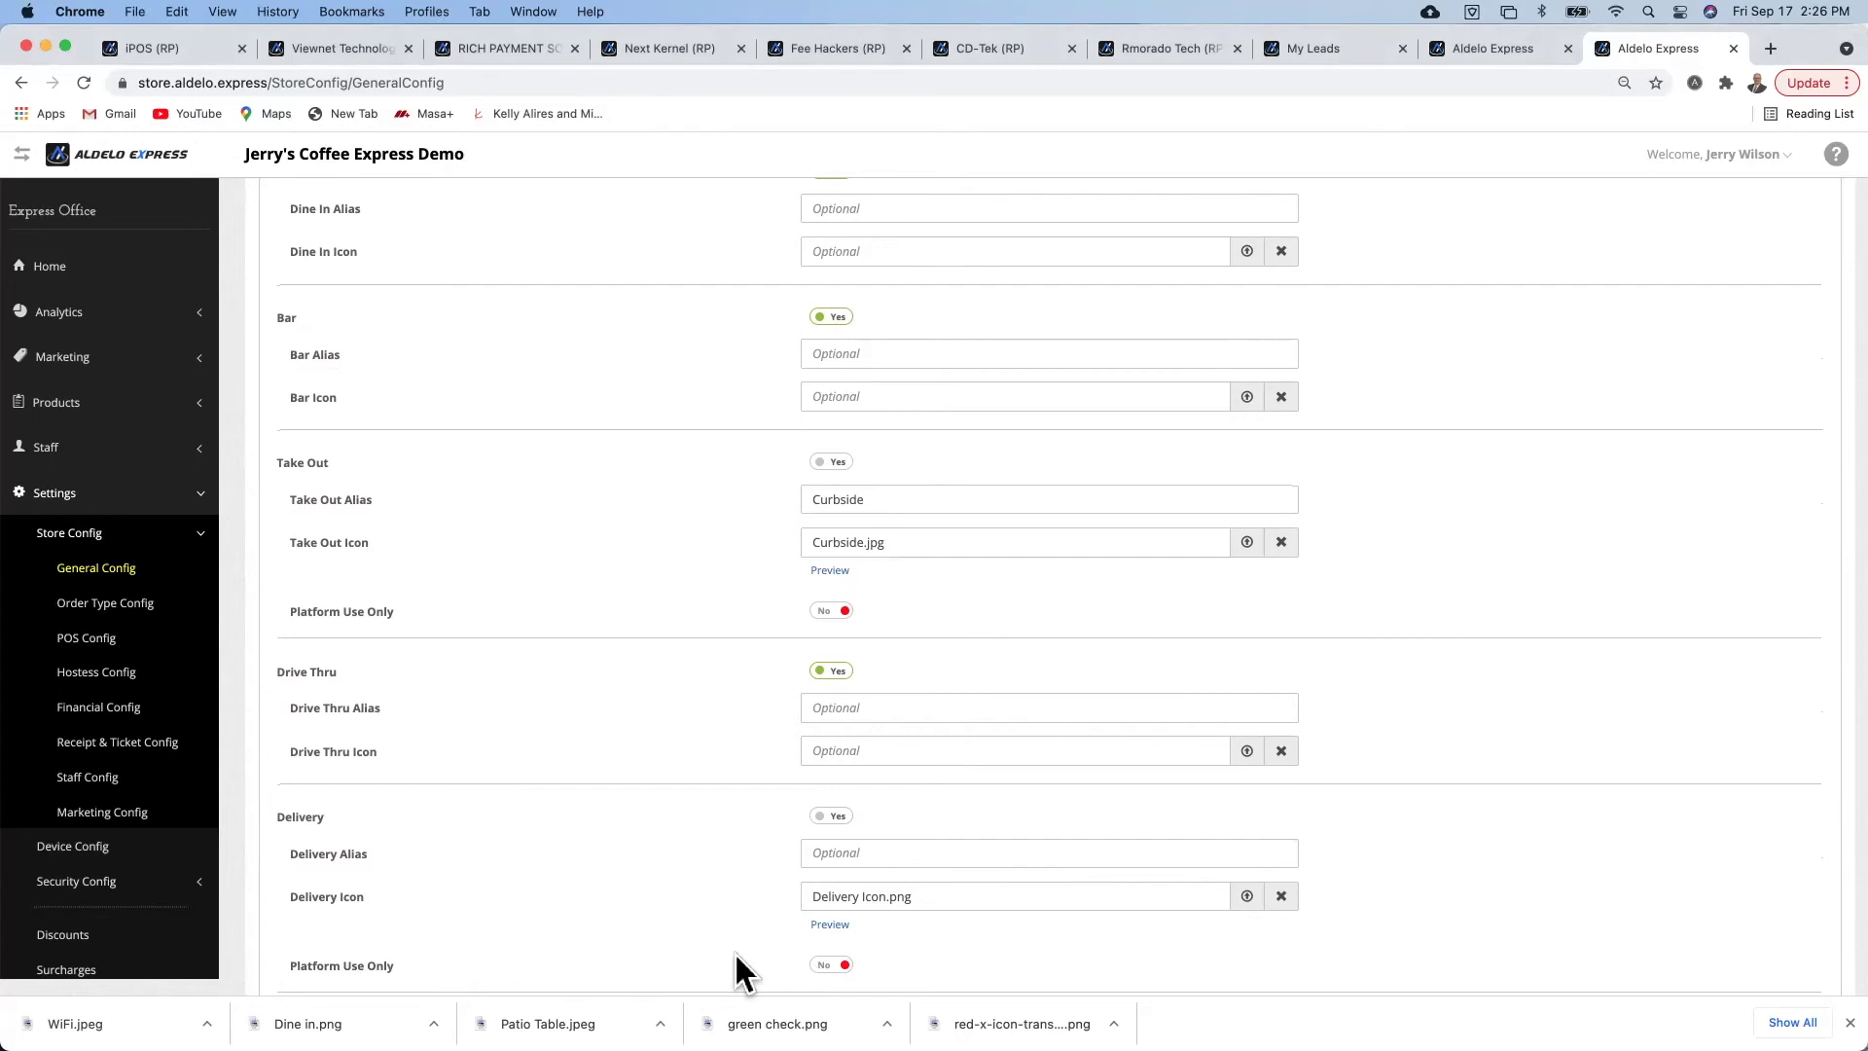
click(830, 965)
click(822, 611)
click(833, 613)
scroll(667, 914, down, 3)
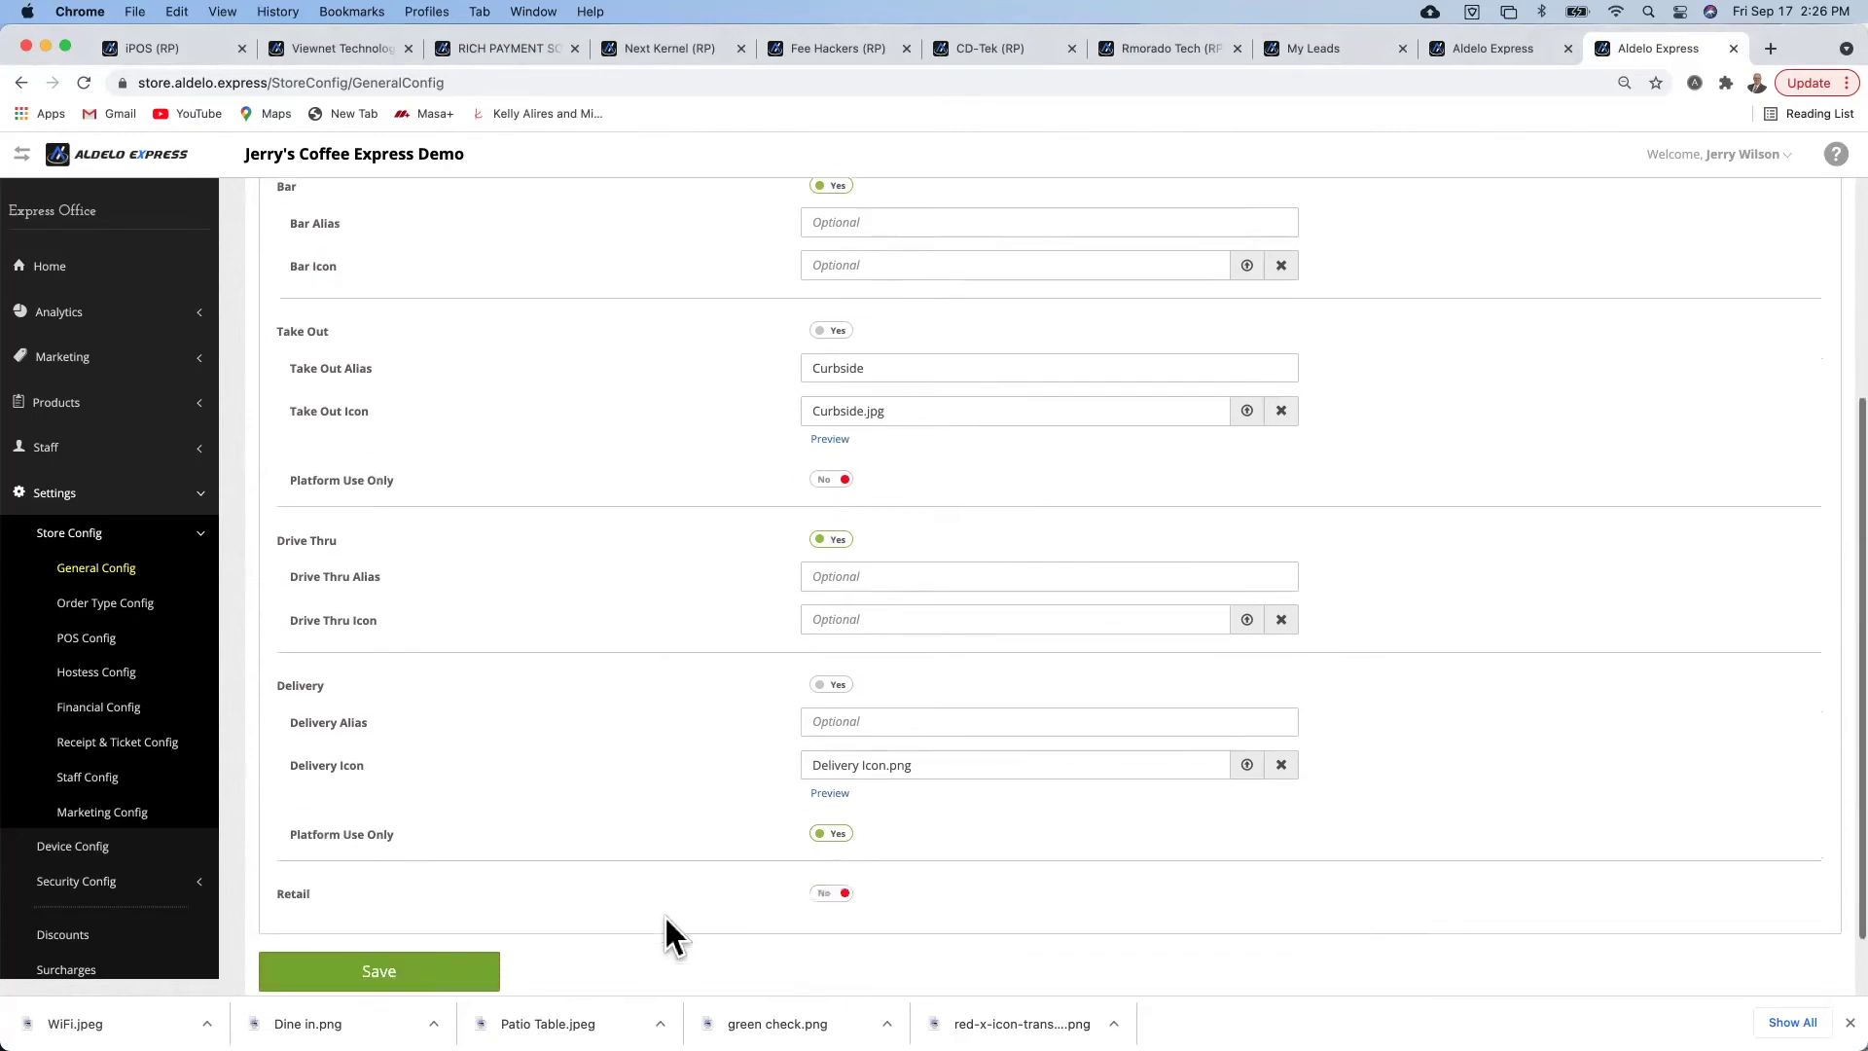
click(832, 820)
scroll(541, 774, up, 1)
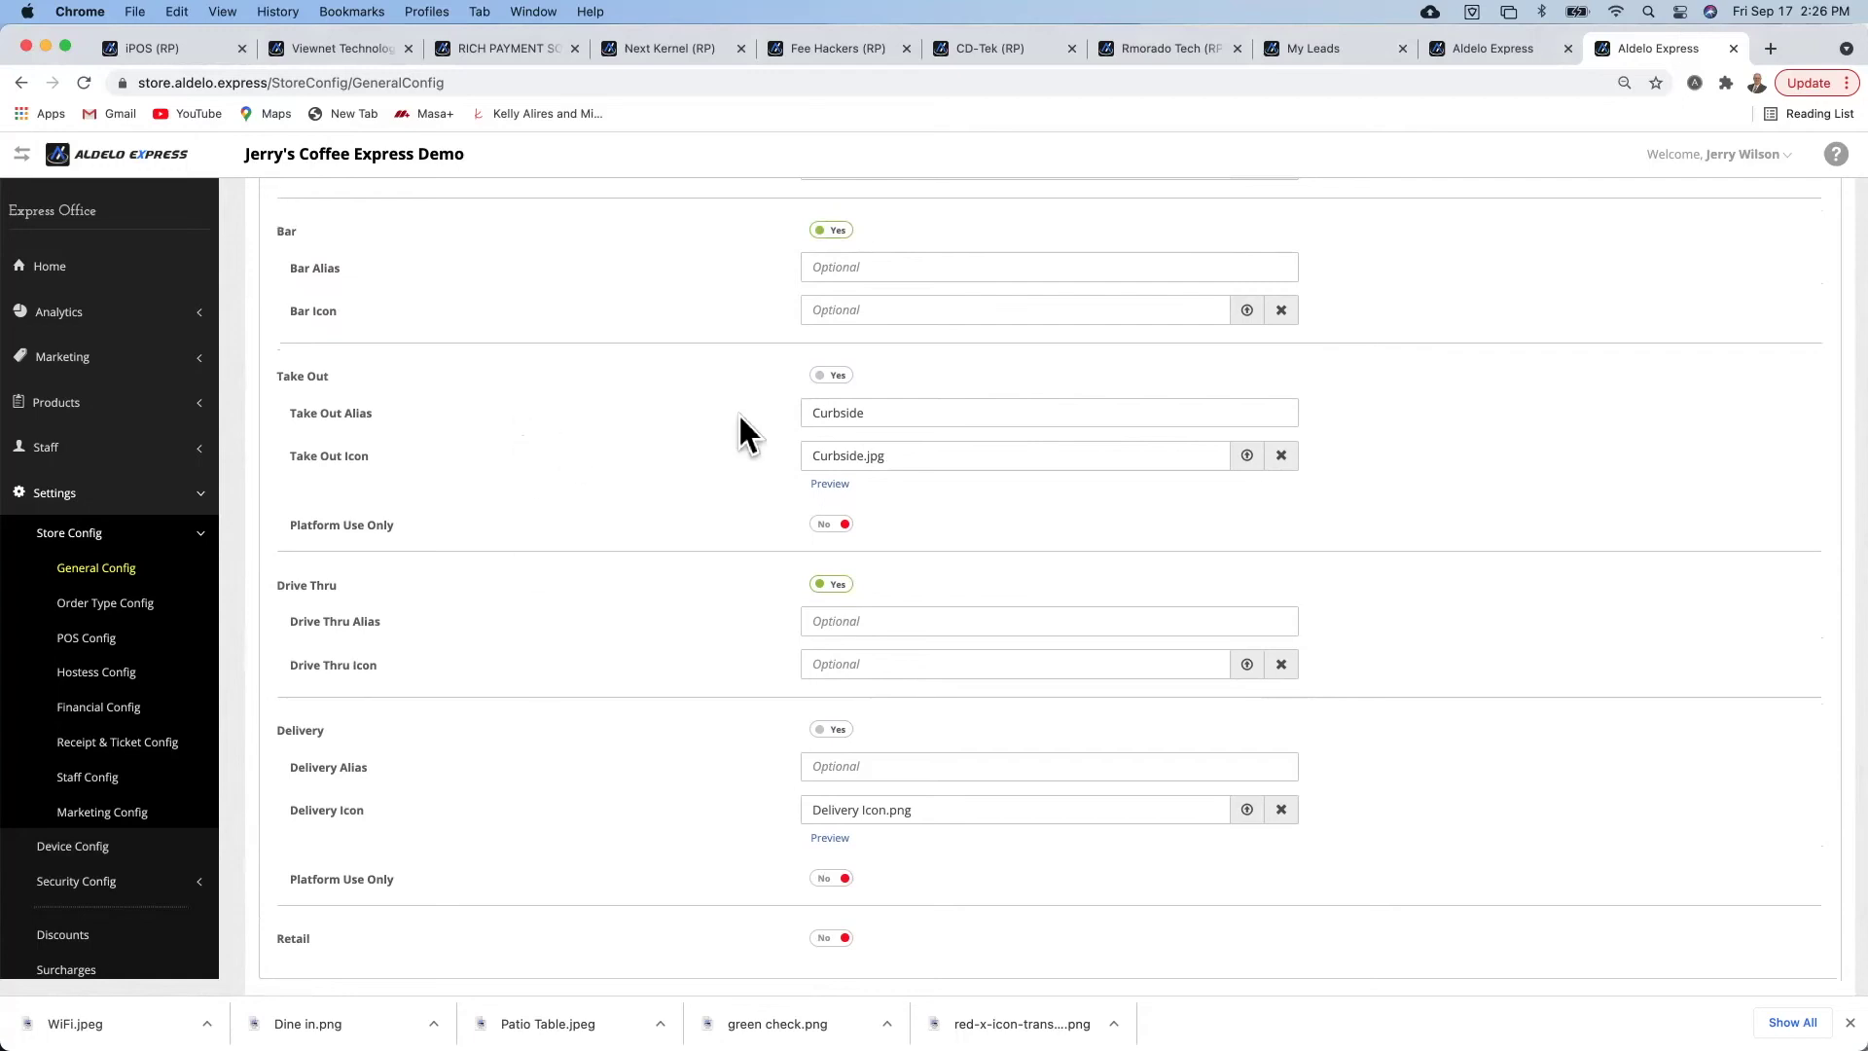
drag(834, 372, 832, 376)
drag(829, 732, 801, 727)
scroll(584, 633, down, 2)
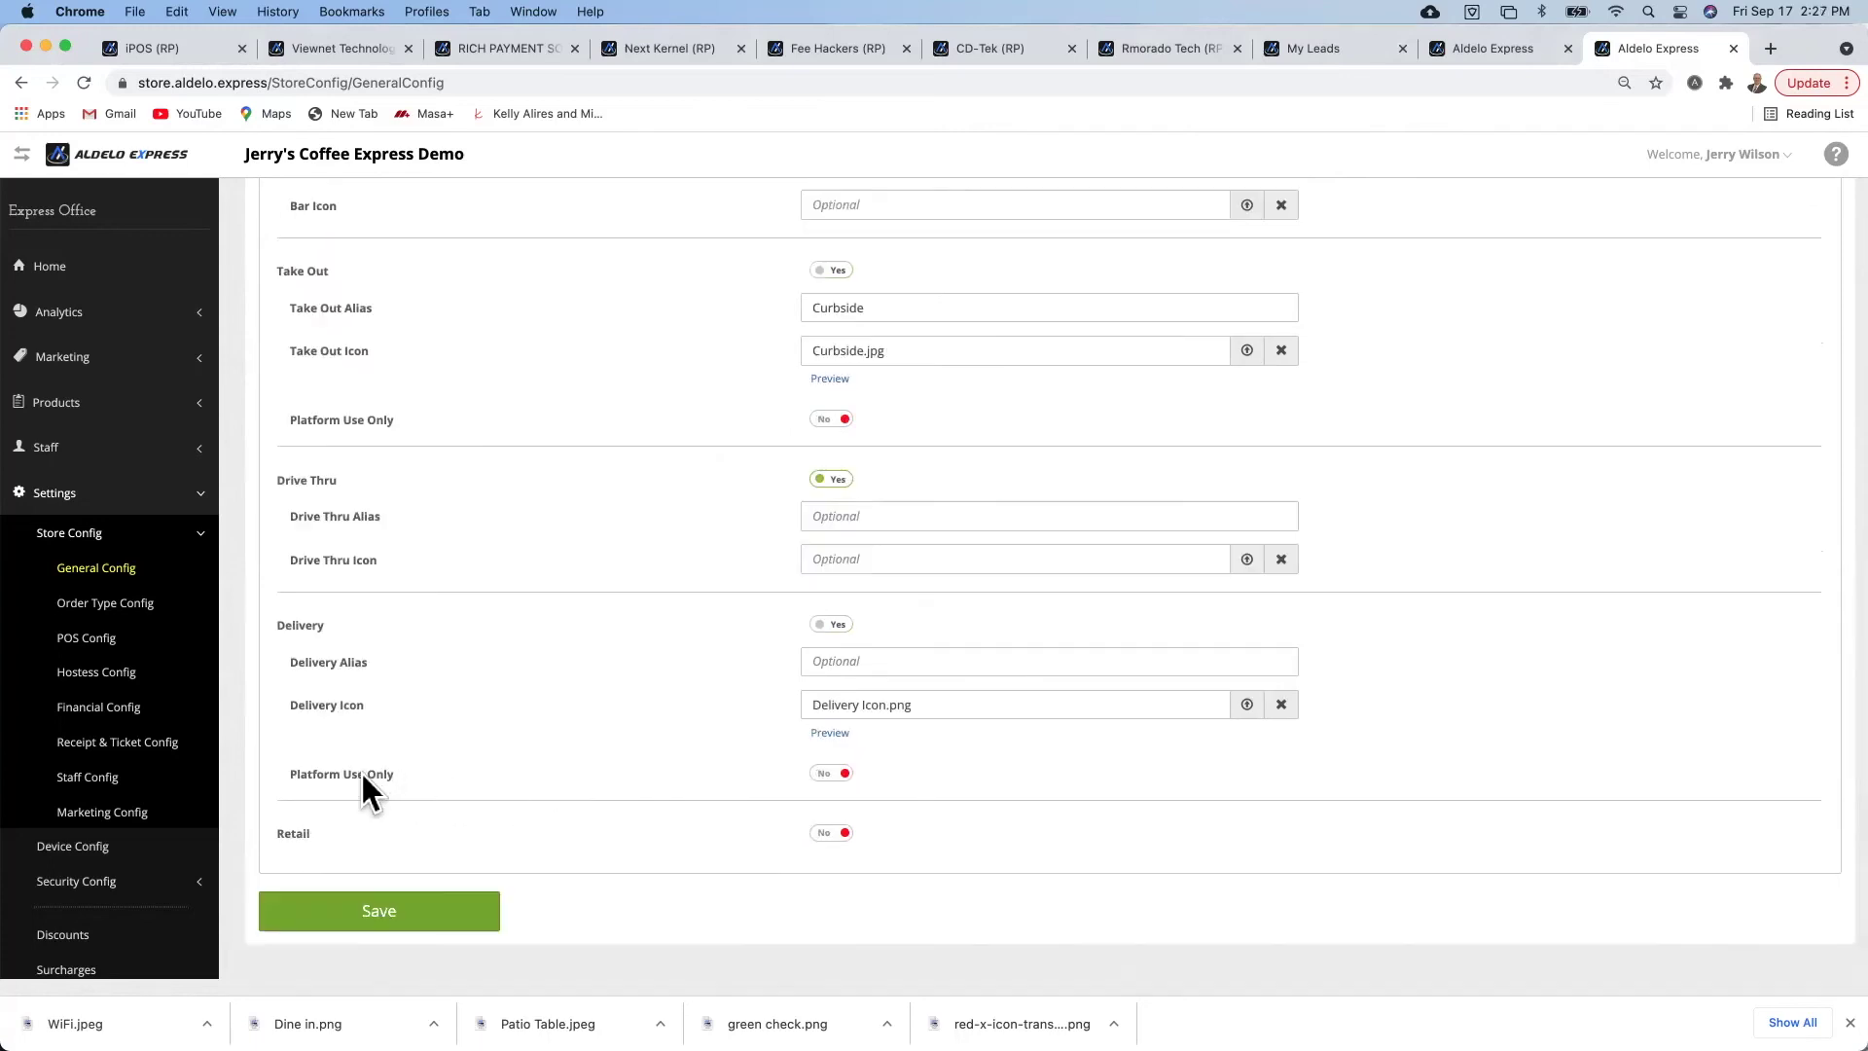
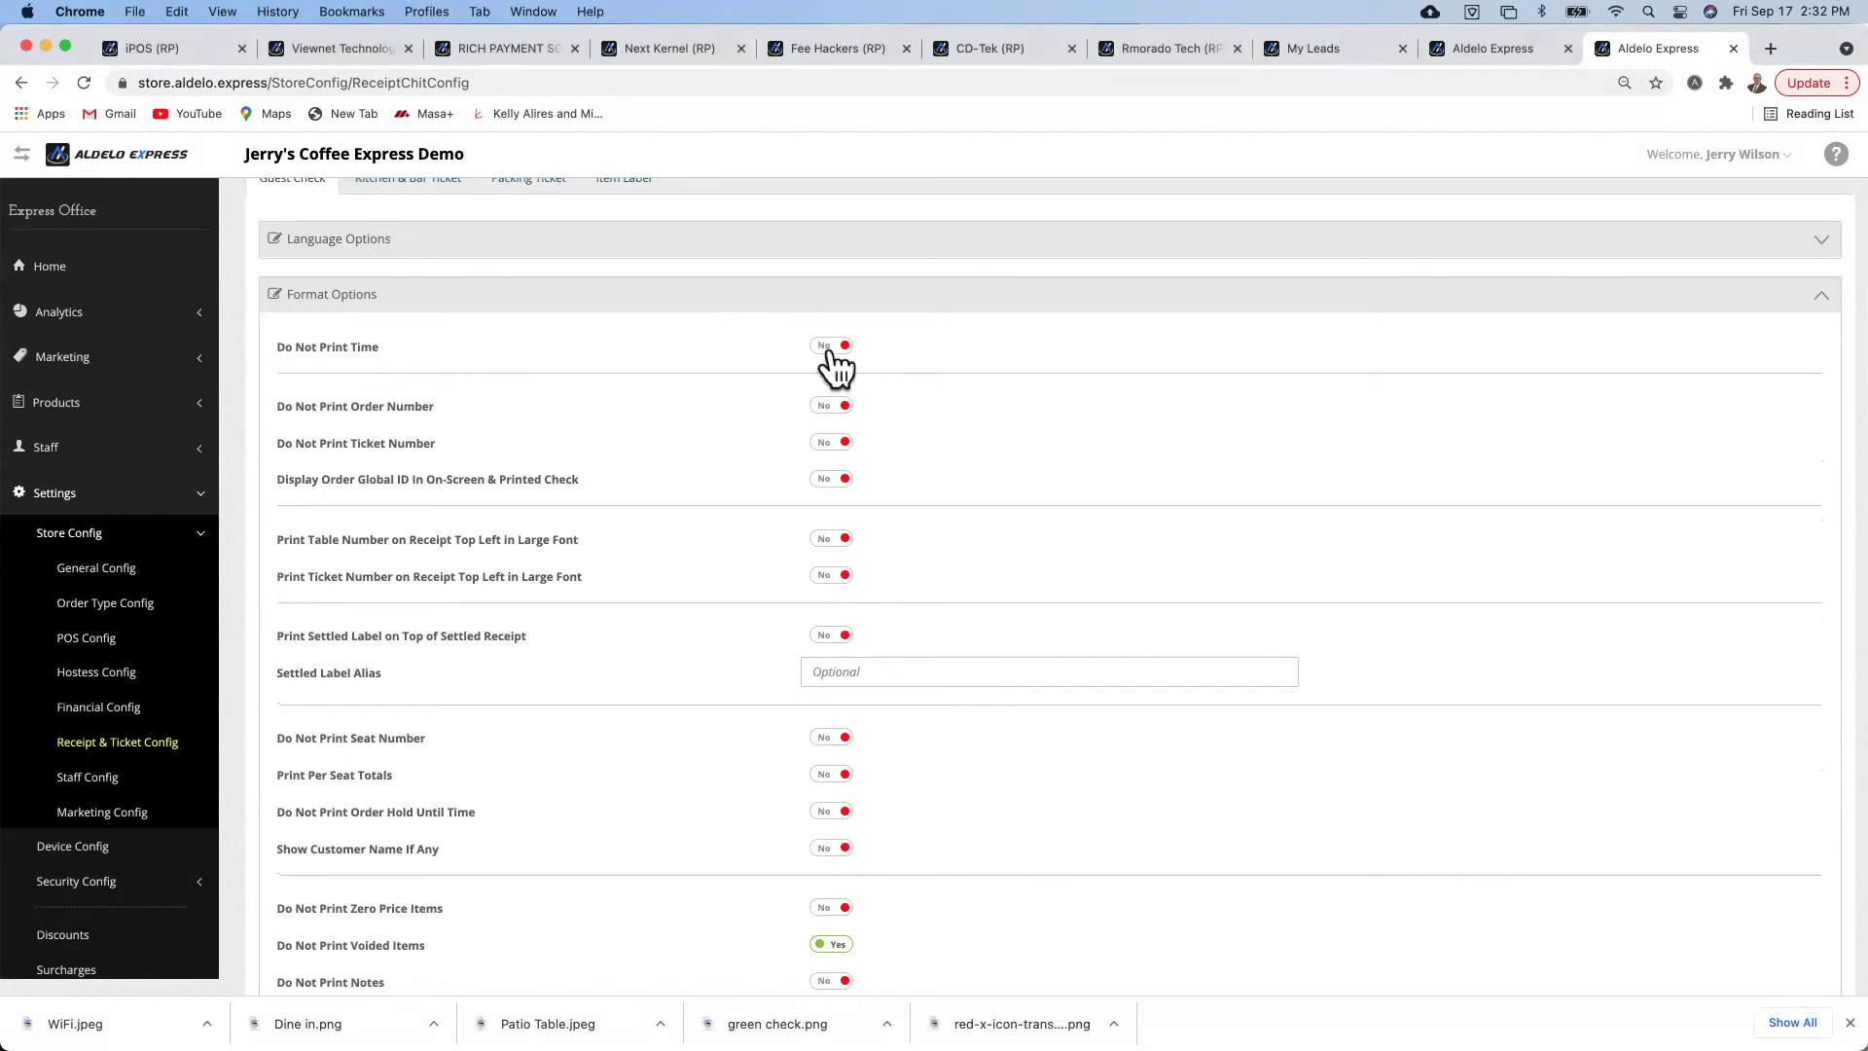
- Examine the guest check's format options, including the suggested gratuity percents and amounts
scroll(736, 443, down, 5)
scroll(737, 443, down, 5)
scroll(737, 443, down, 3)
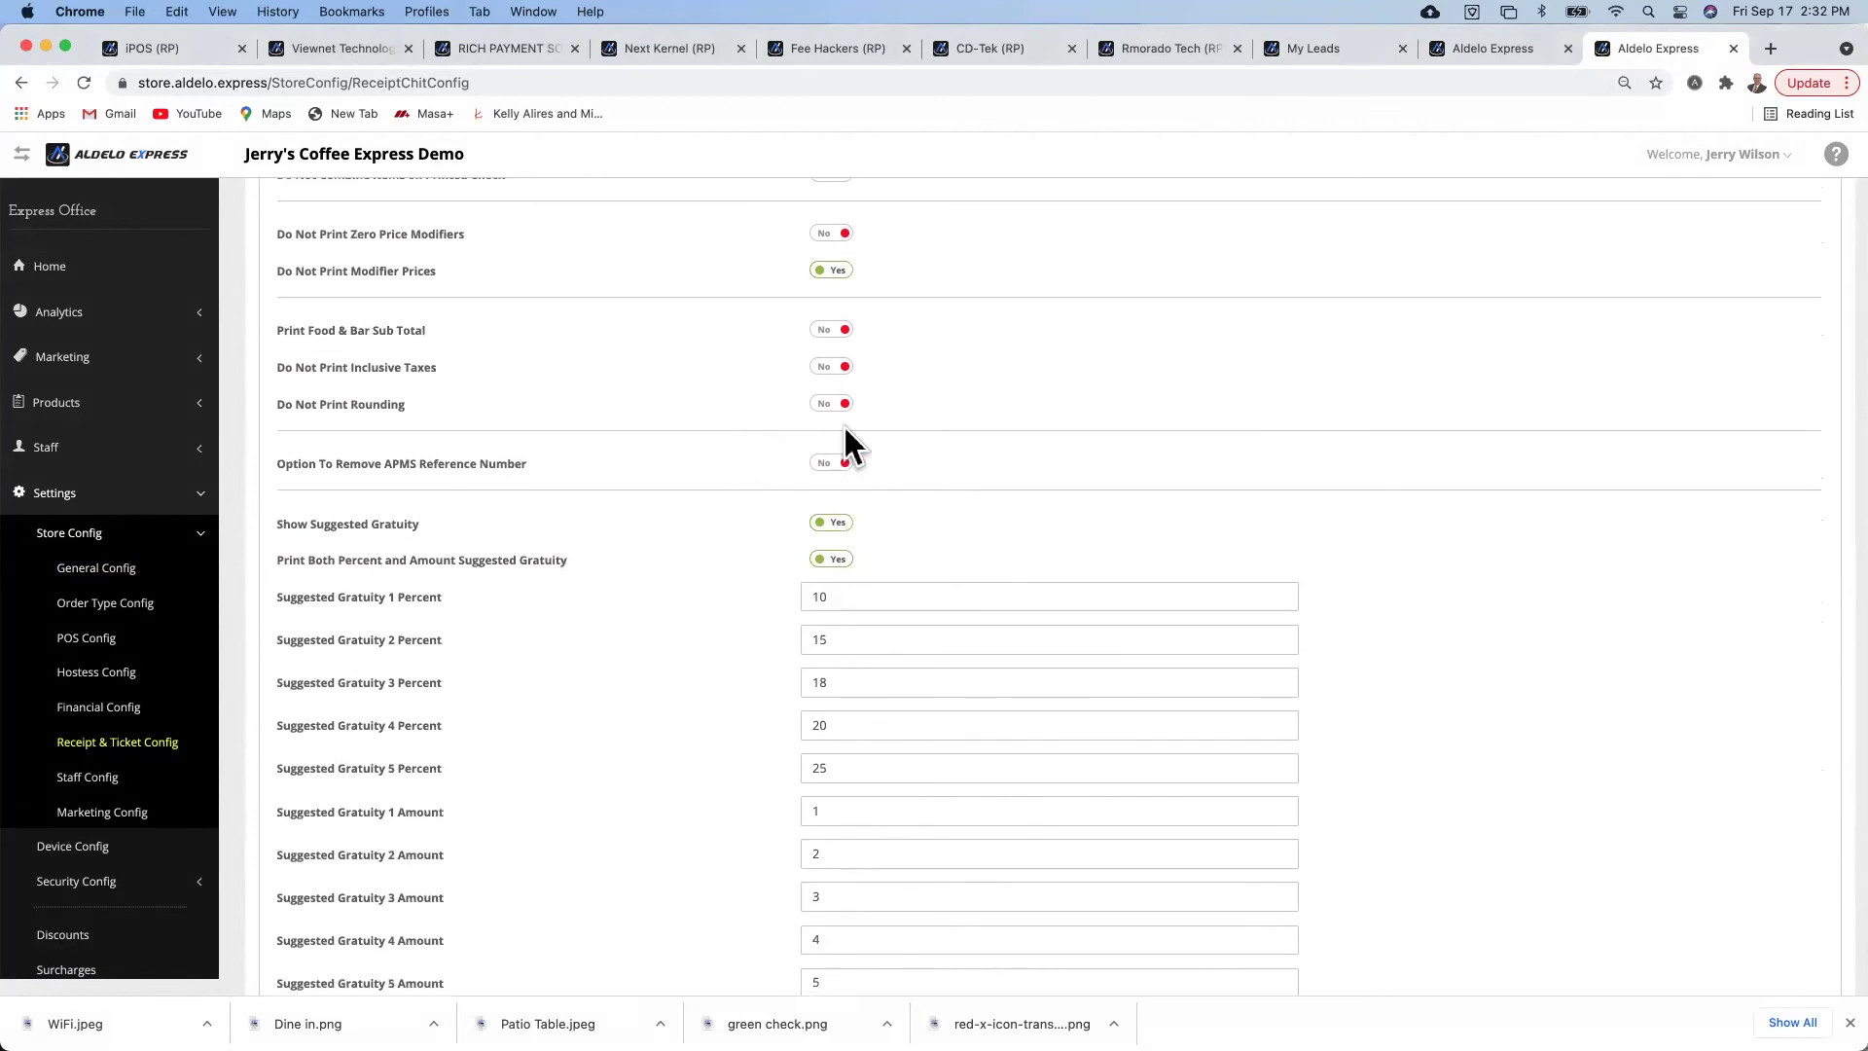
scroll(708, 483, down, 3)
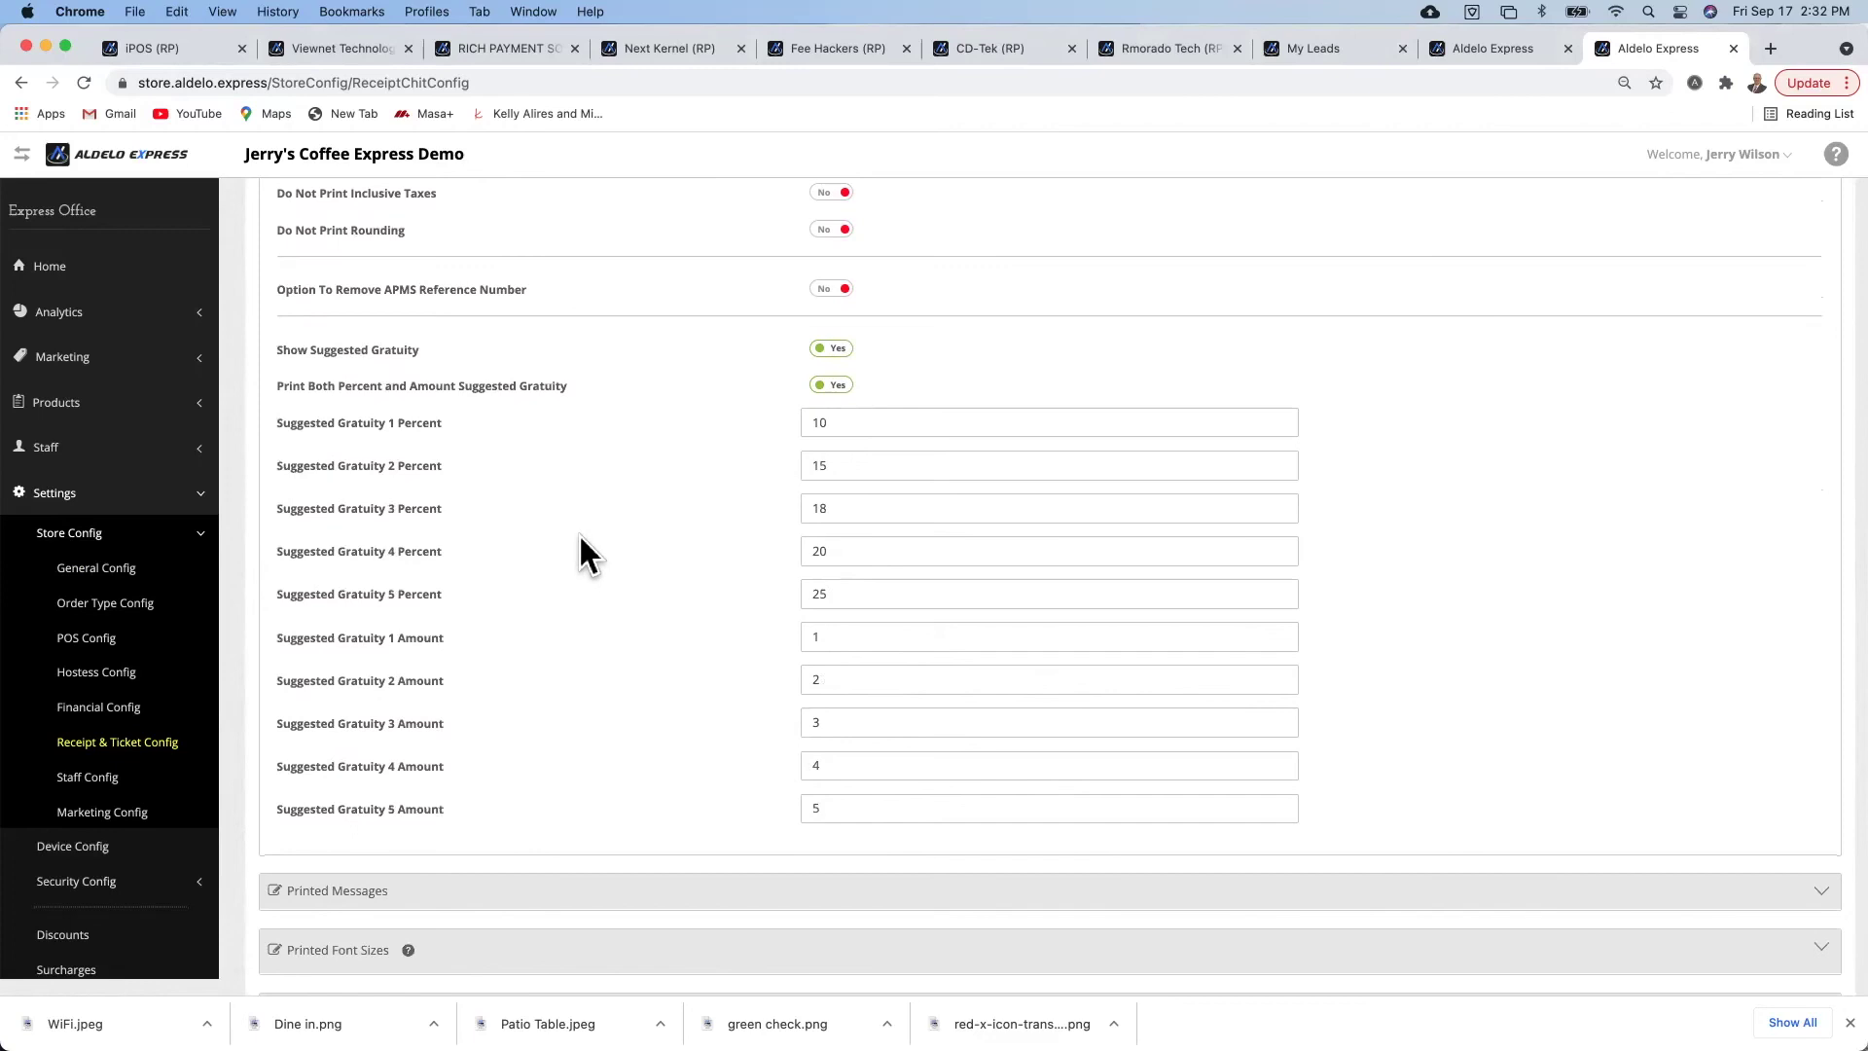
scroll(581, 555, down, 3)
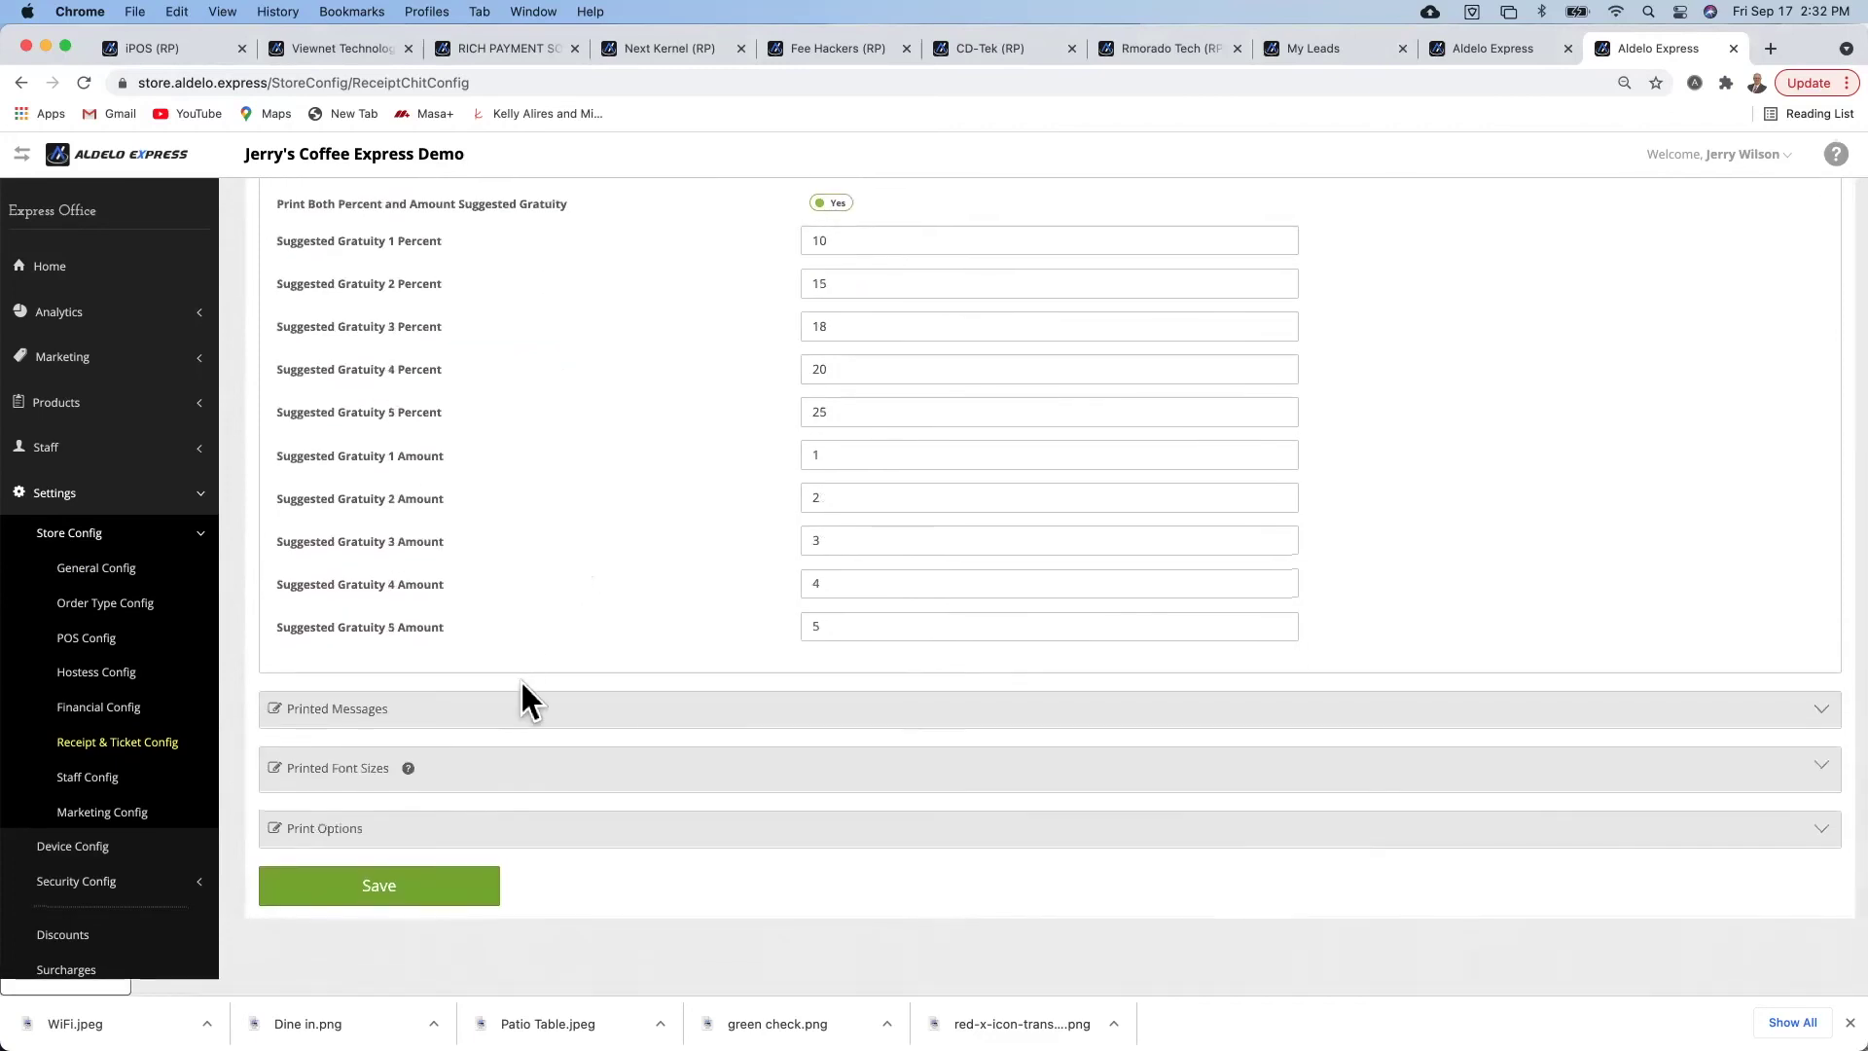
- Examine the guest check's printed message fields and printed font size choices, and return to Receipt & Ticket Config
click(342, 709)
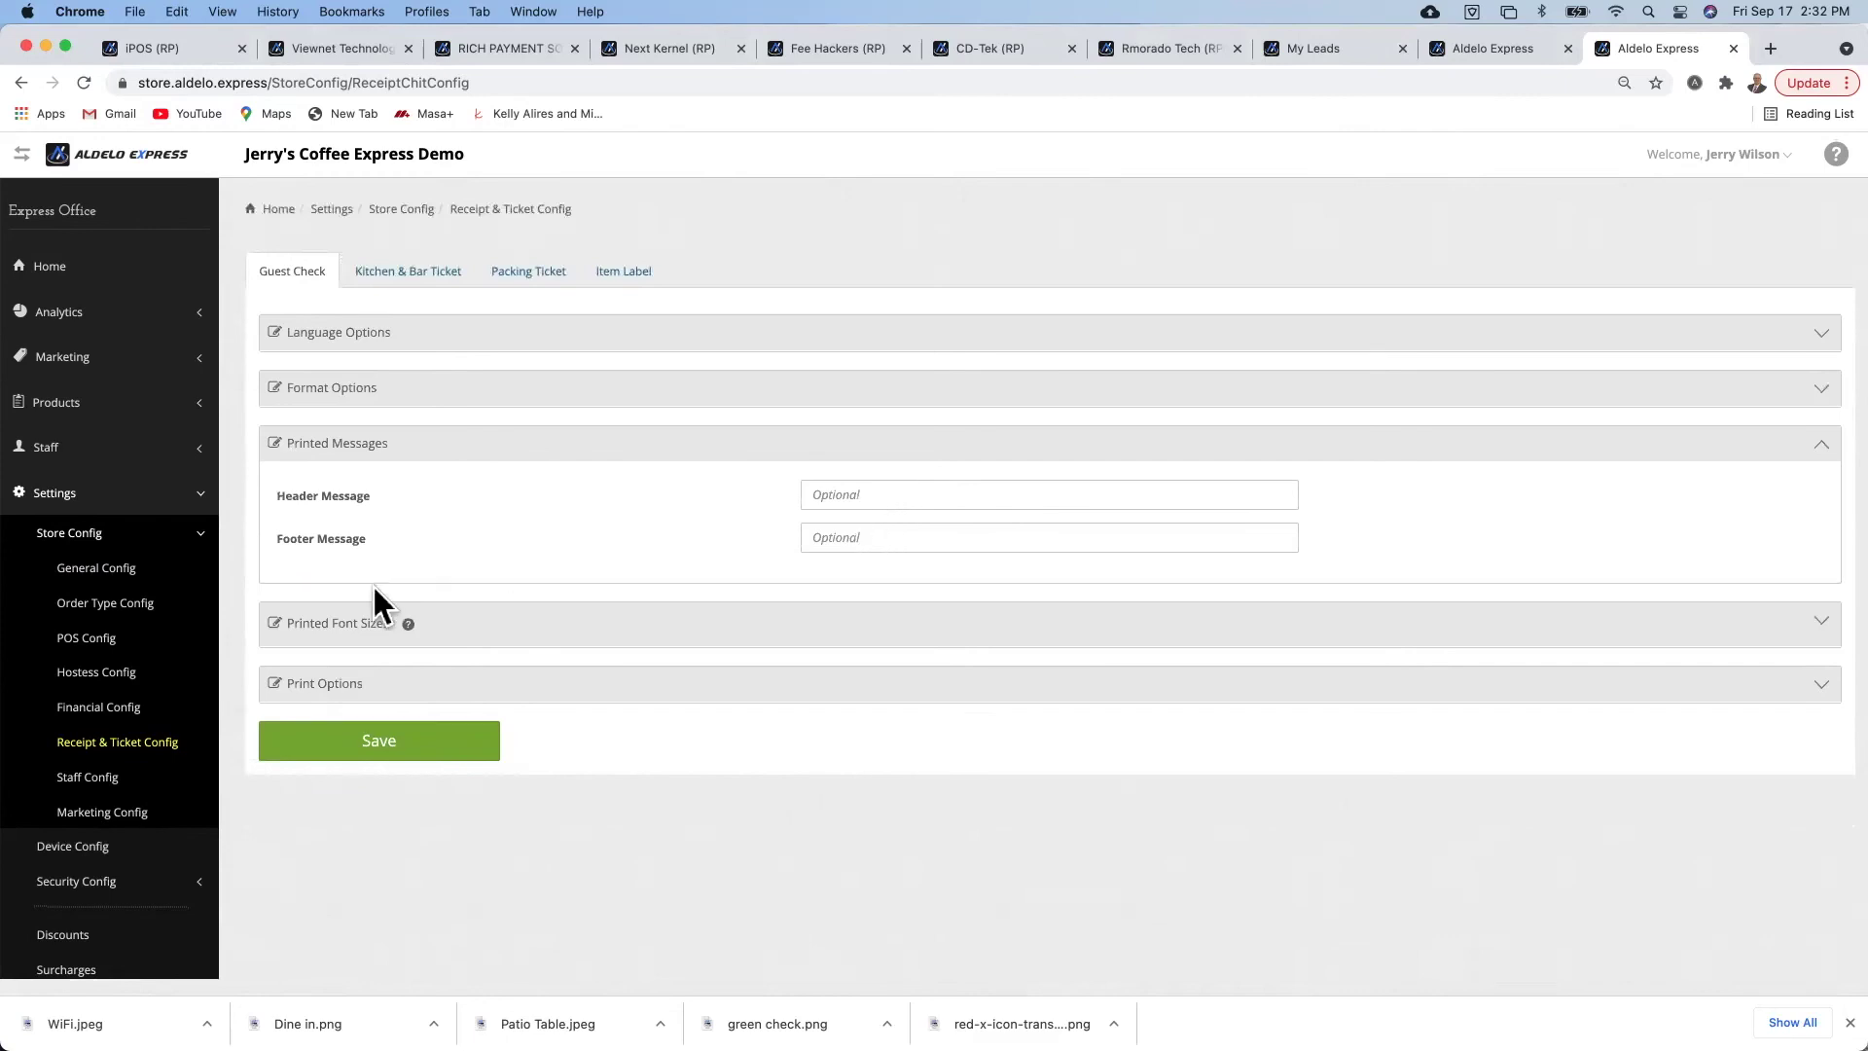
click(376, 623)
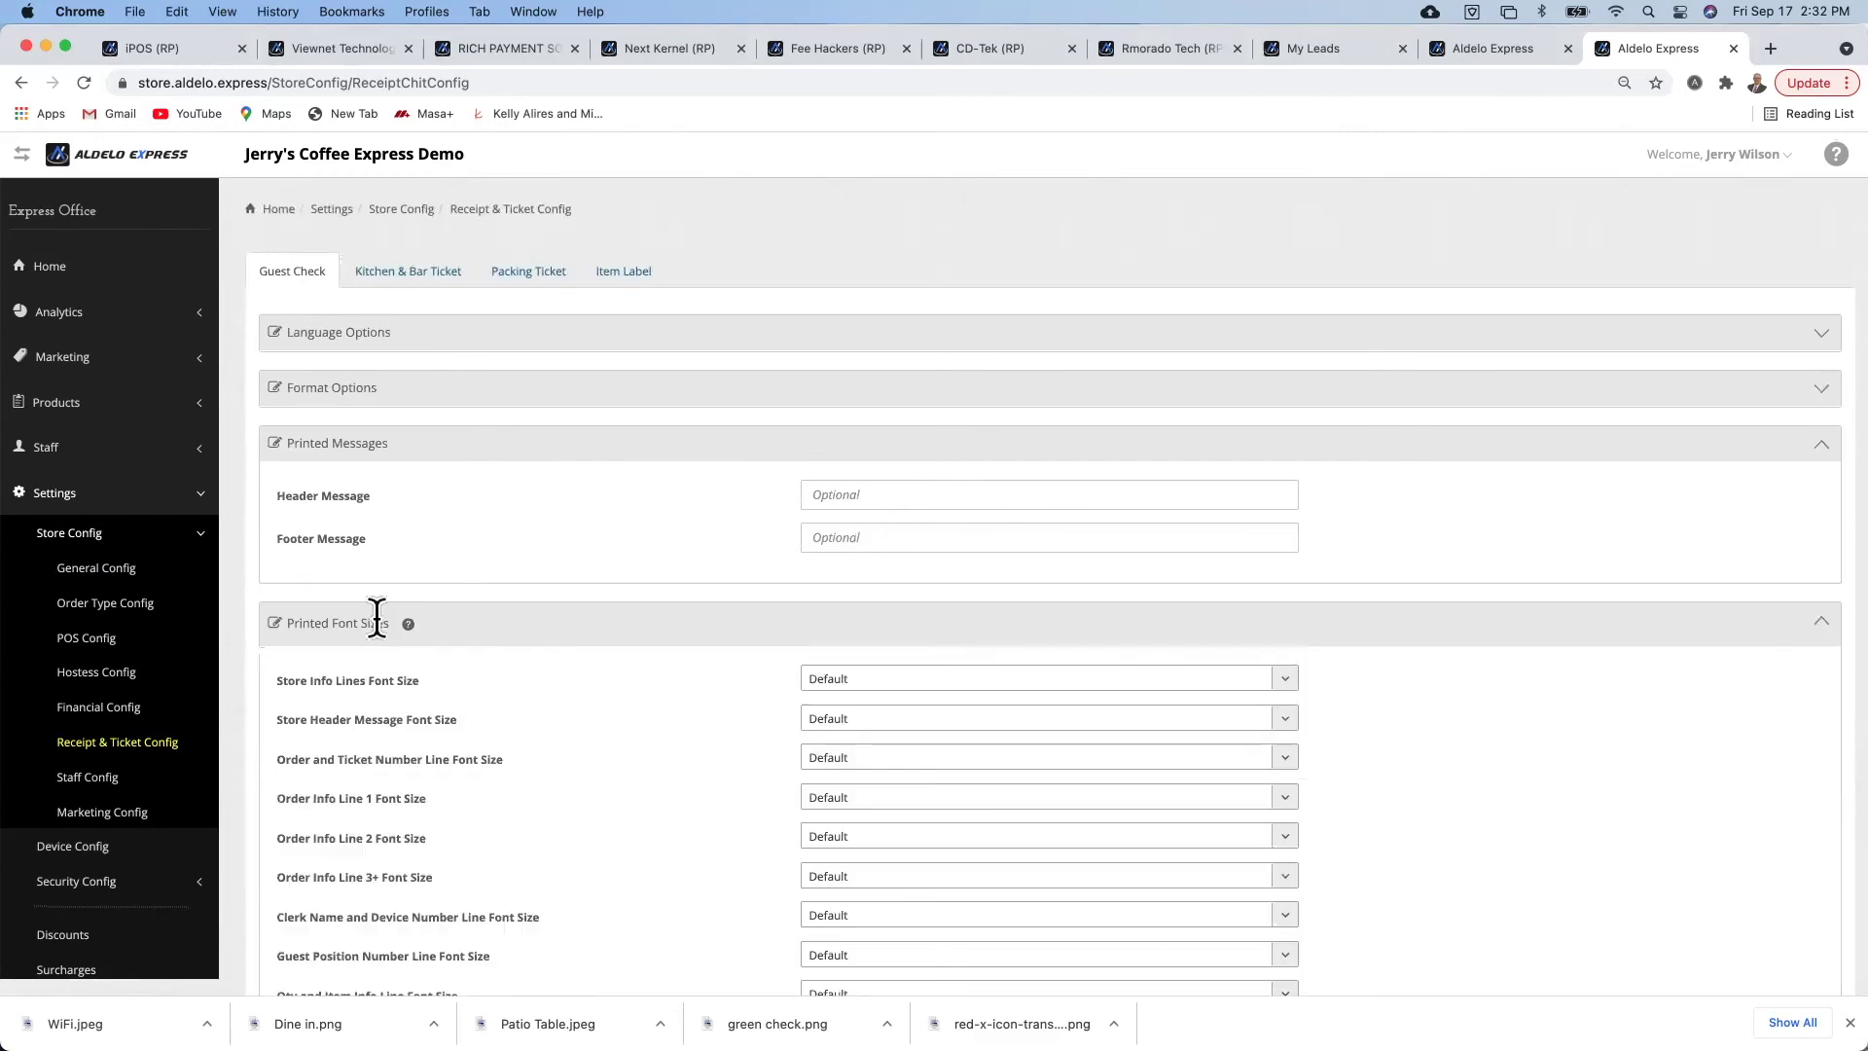
scroll(630, 674, down, 3)
scroll(635, 681, down, 3)
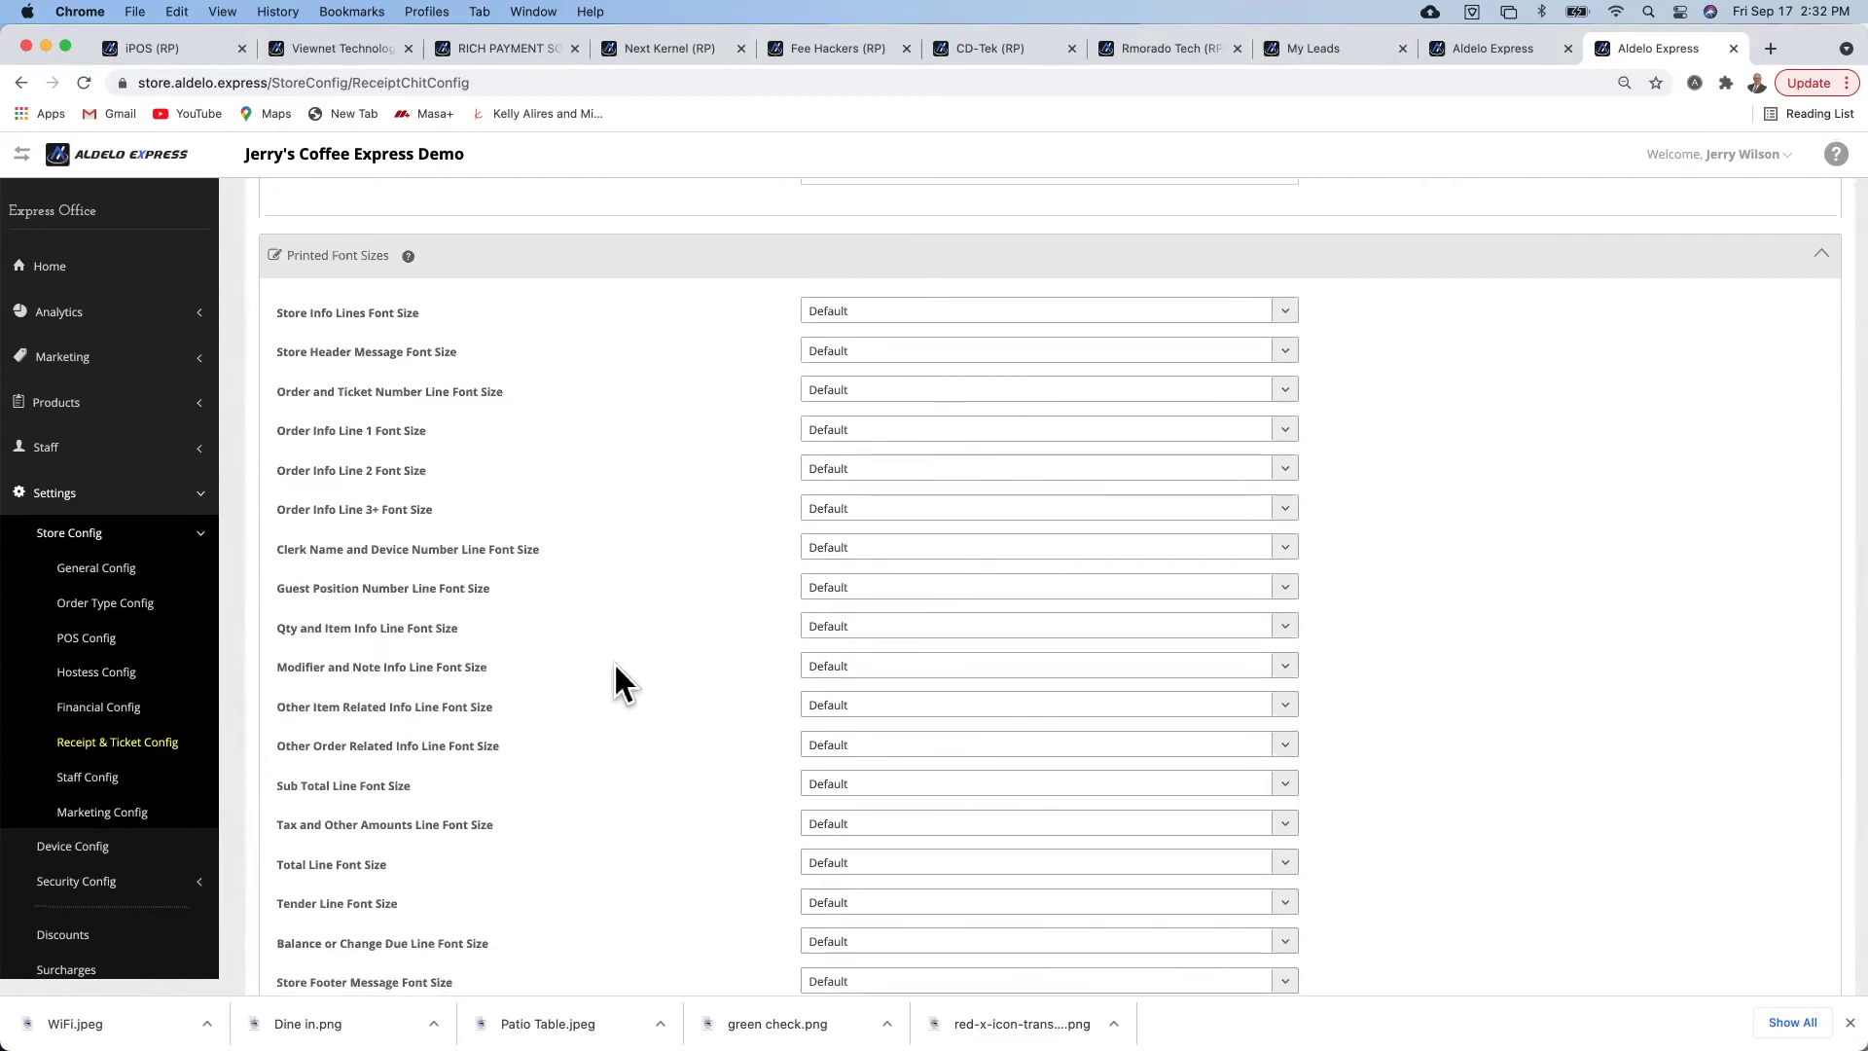
scroll(432, 605, down, 3)
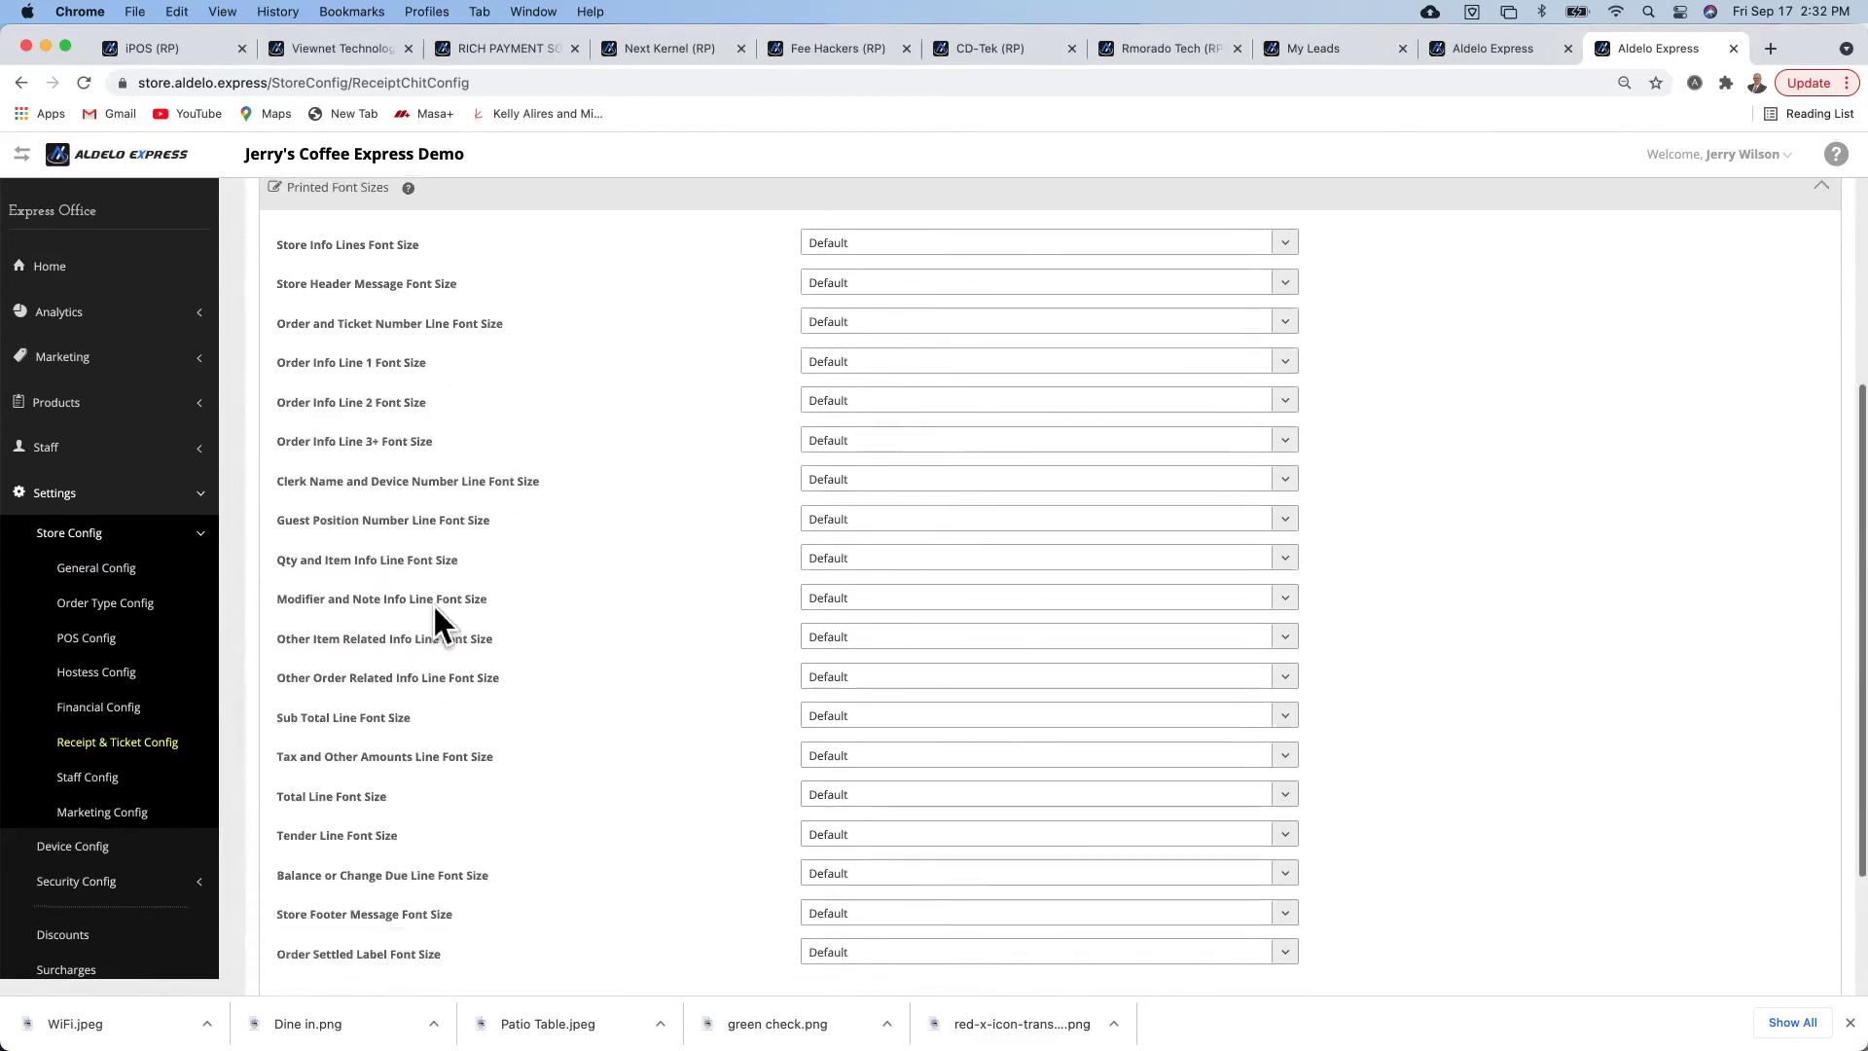
scroll(436, 593, up, 5)
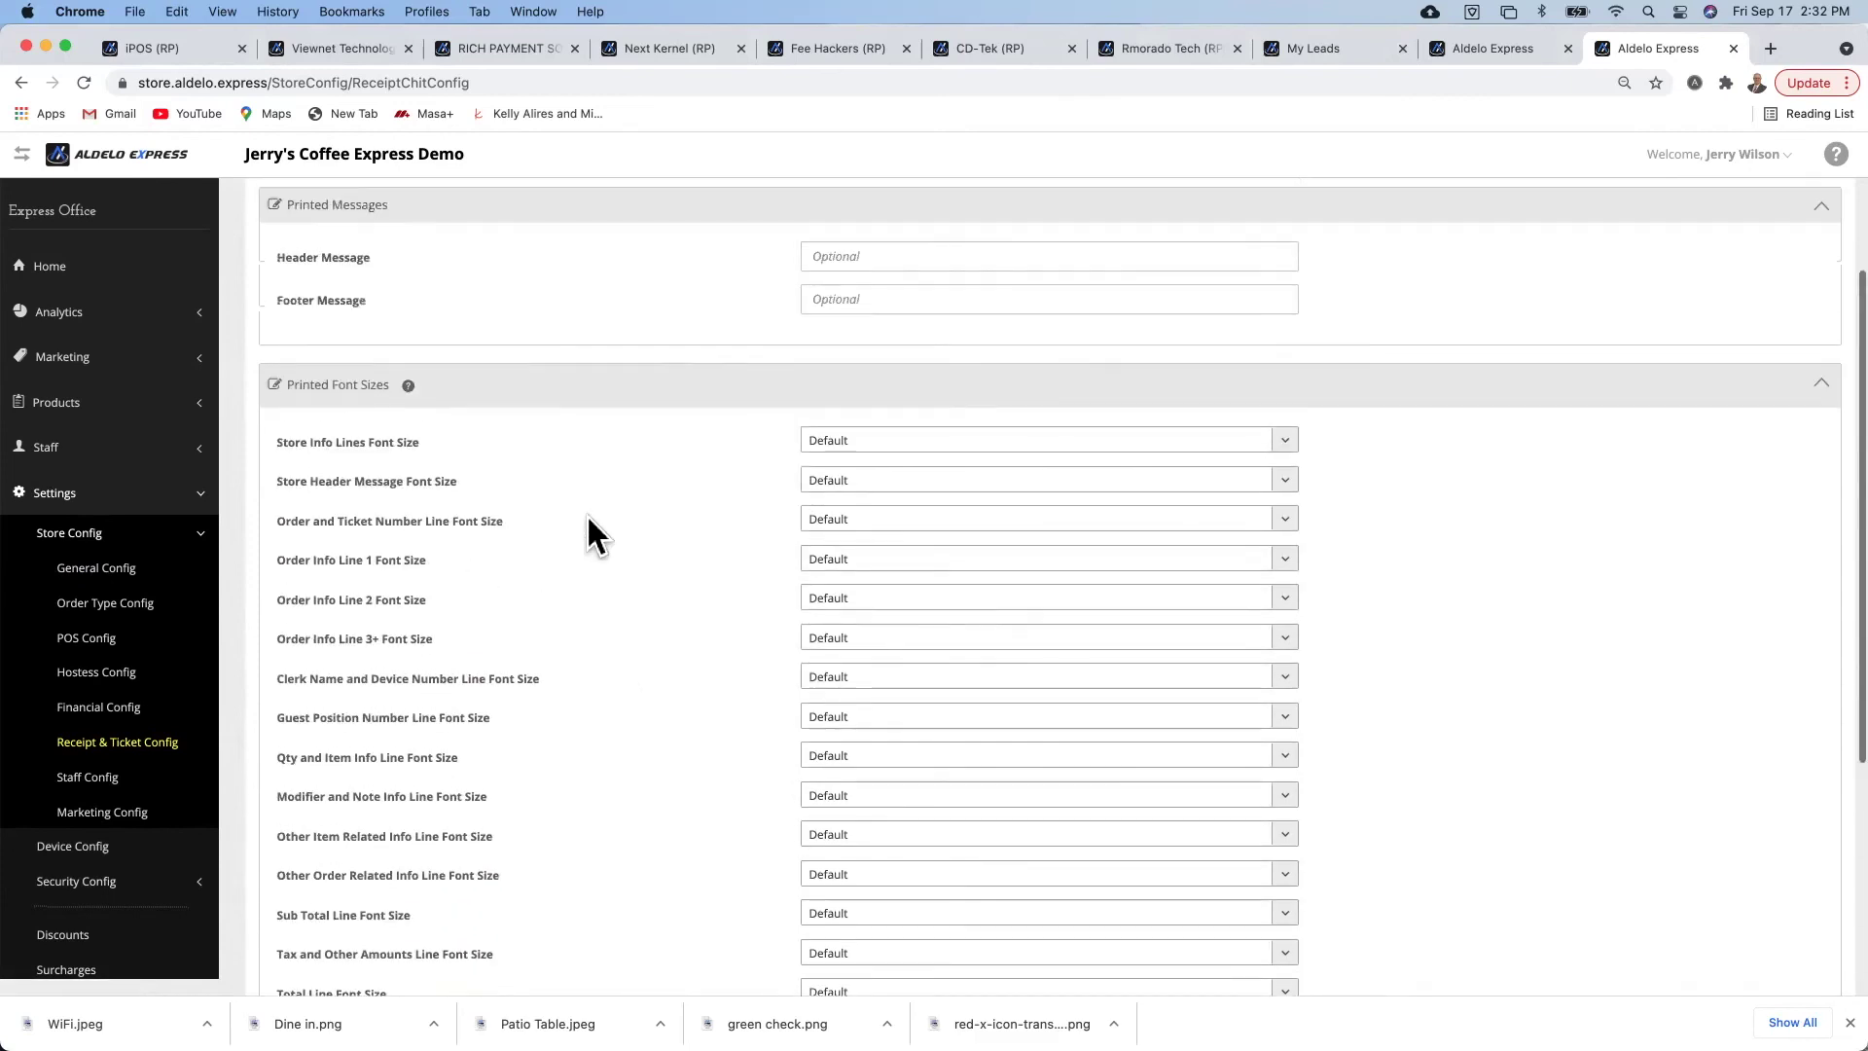
click(858, 476)
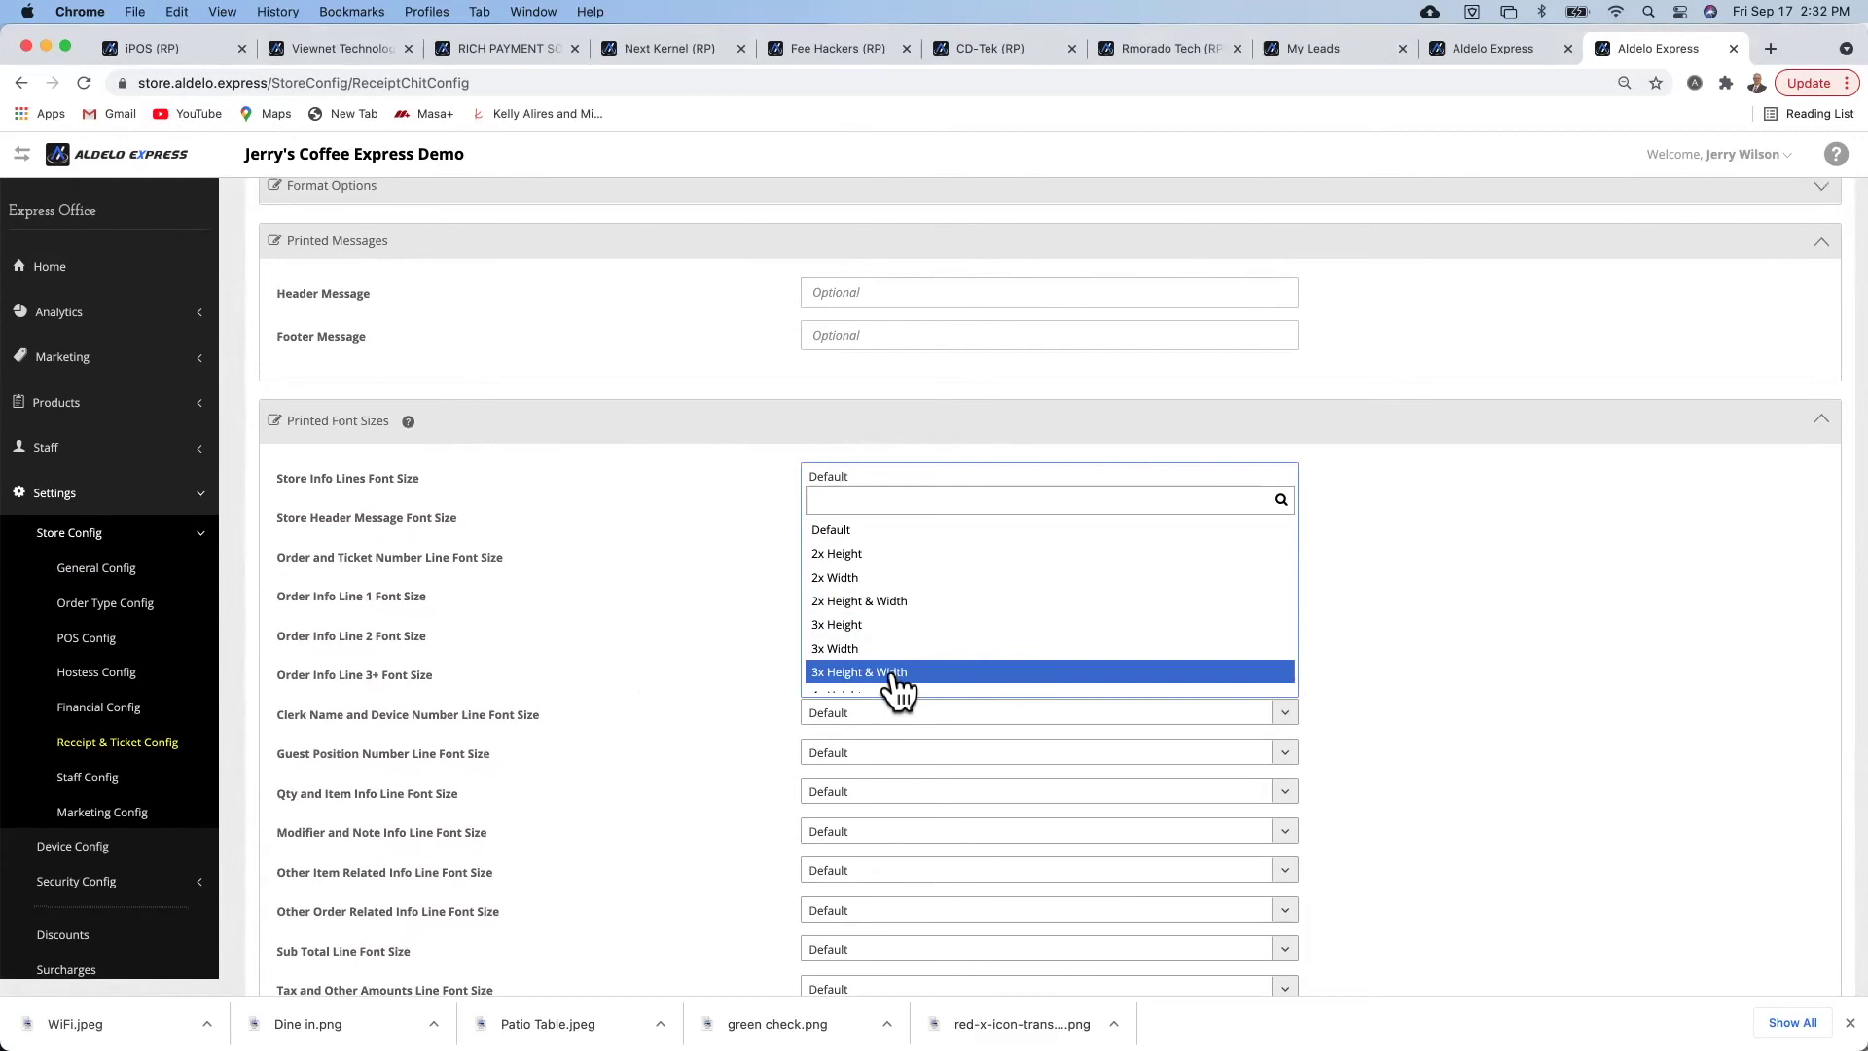
click(681, 588)
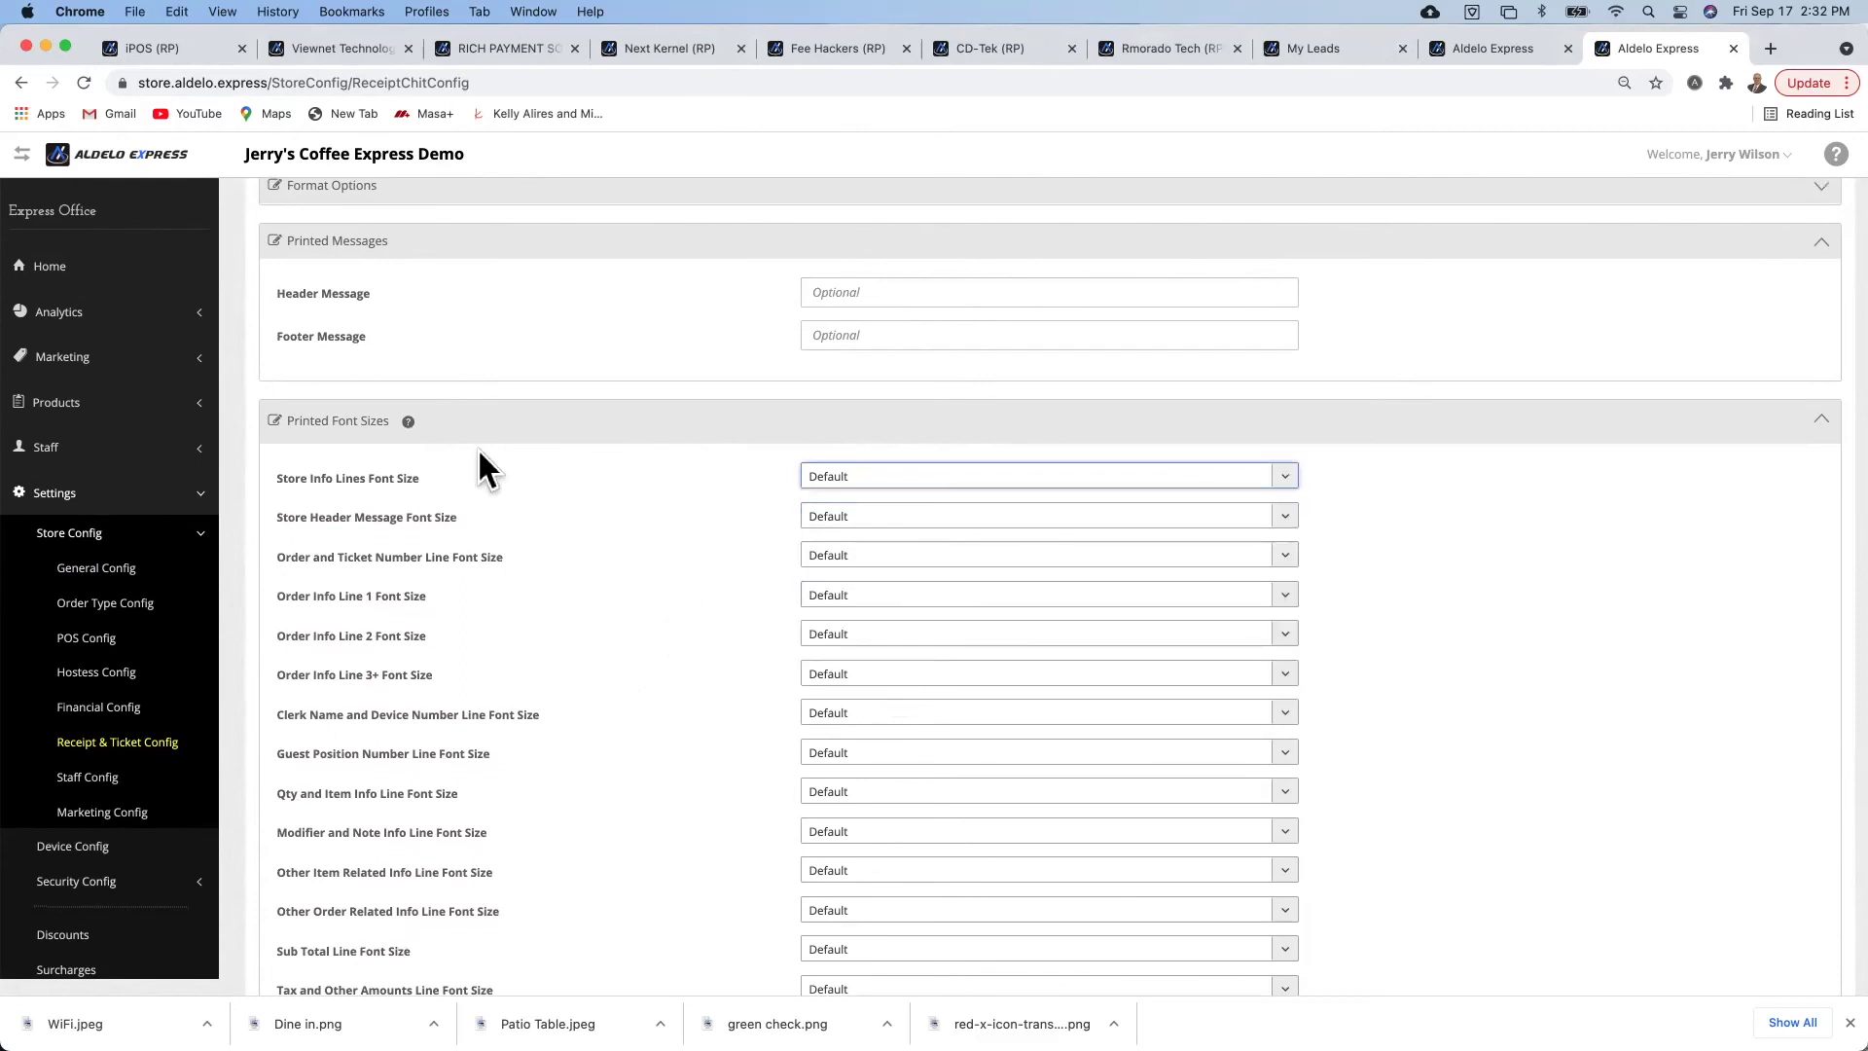
scroll(492, 616, down, 2)
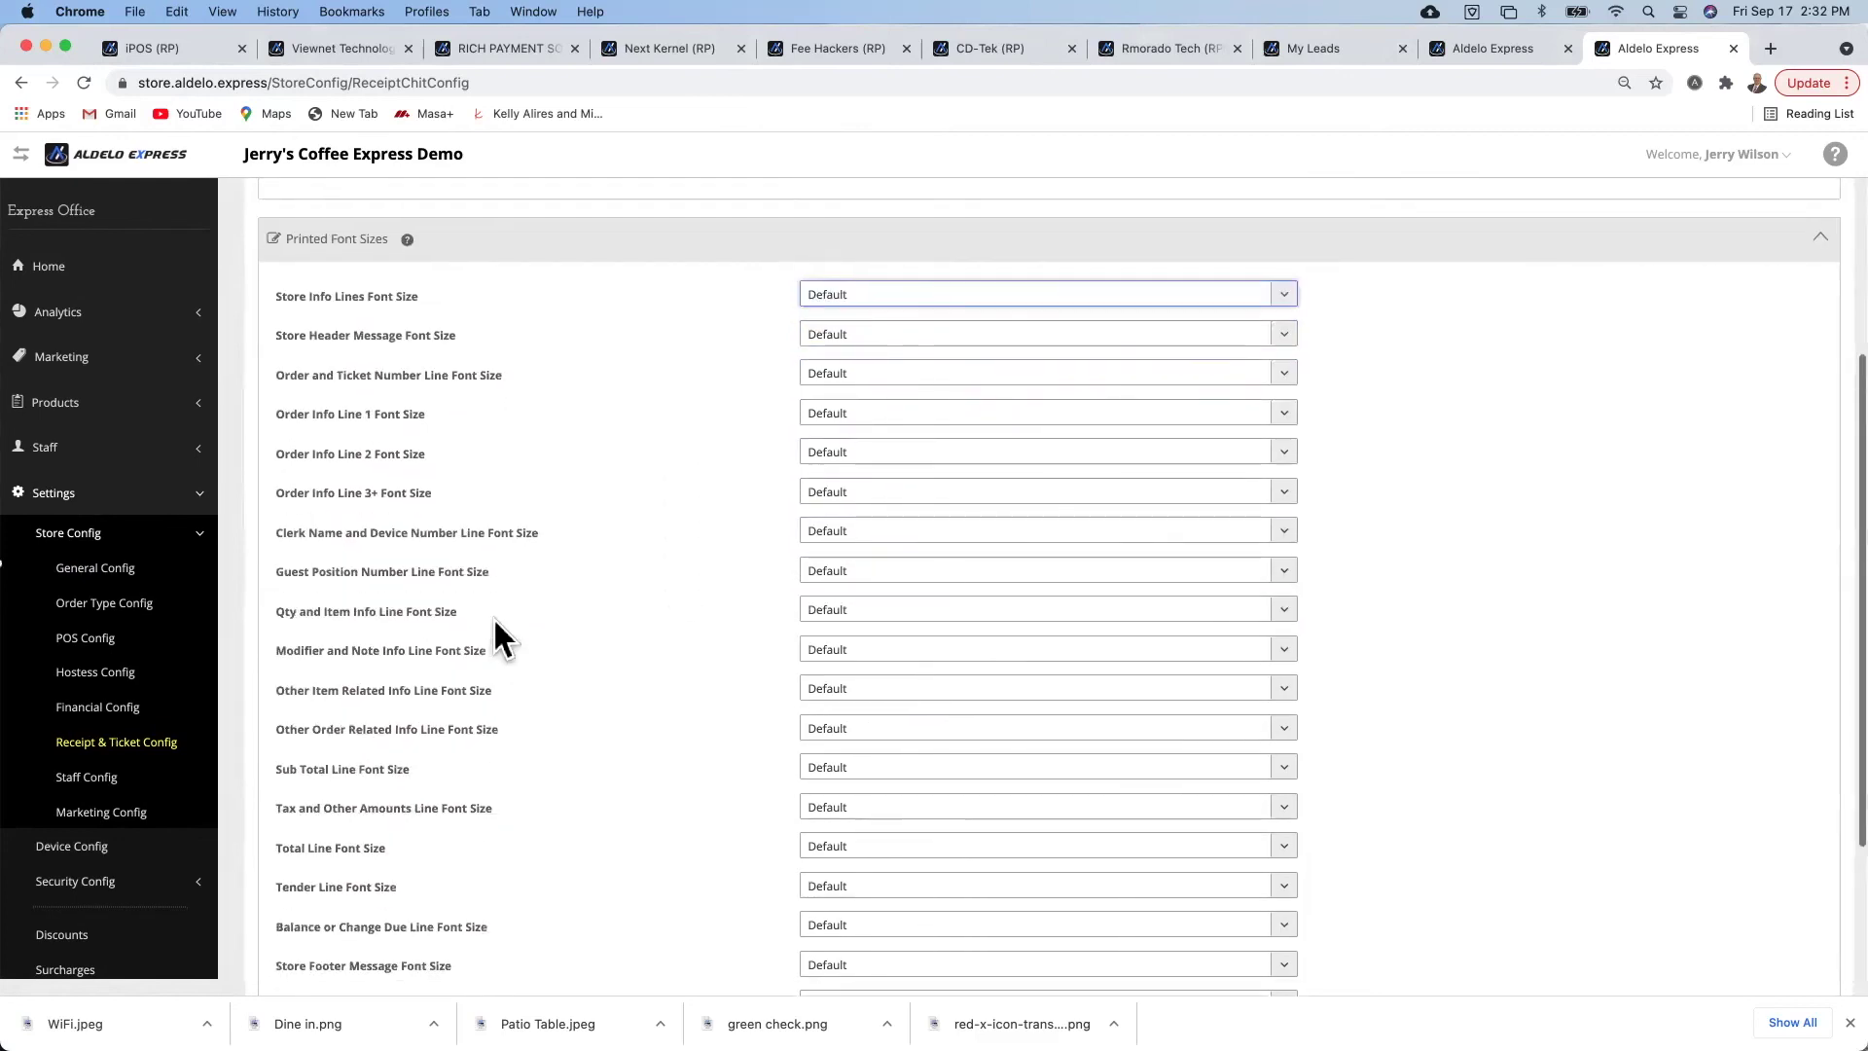
scroll(492, 616, left, 5)
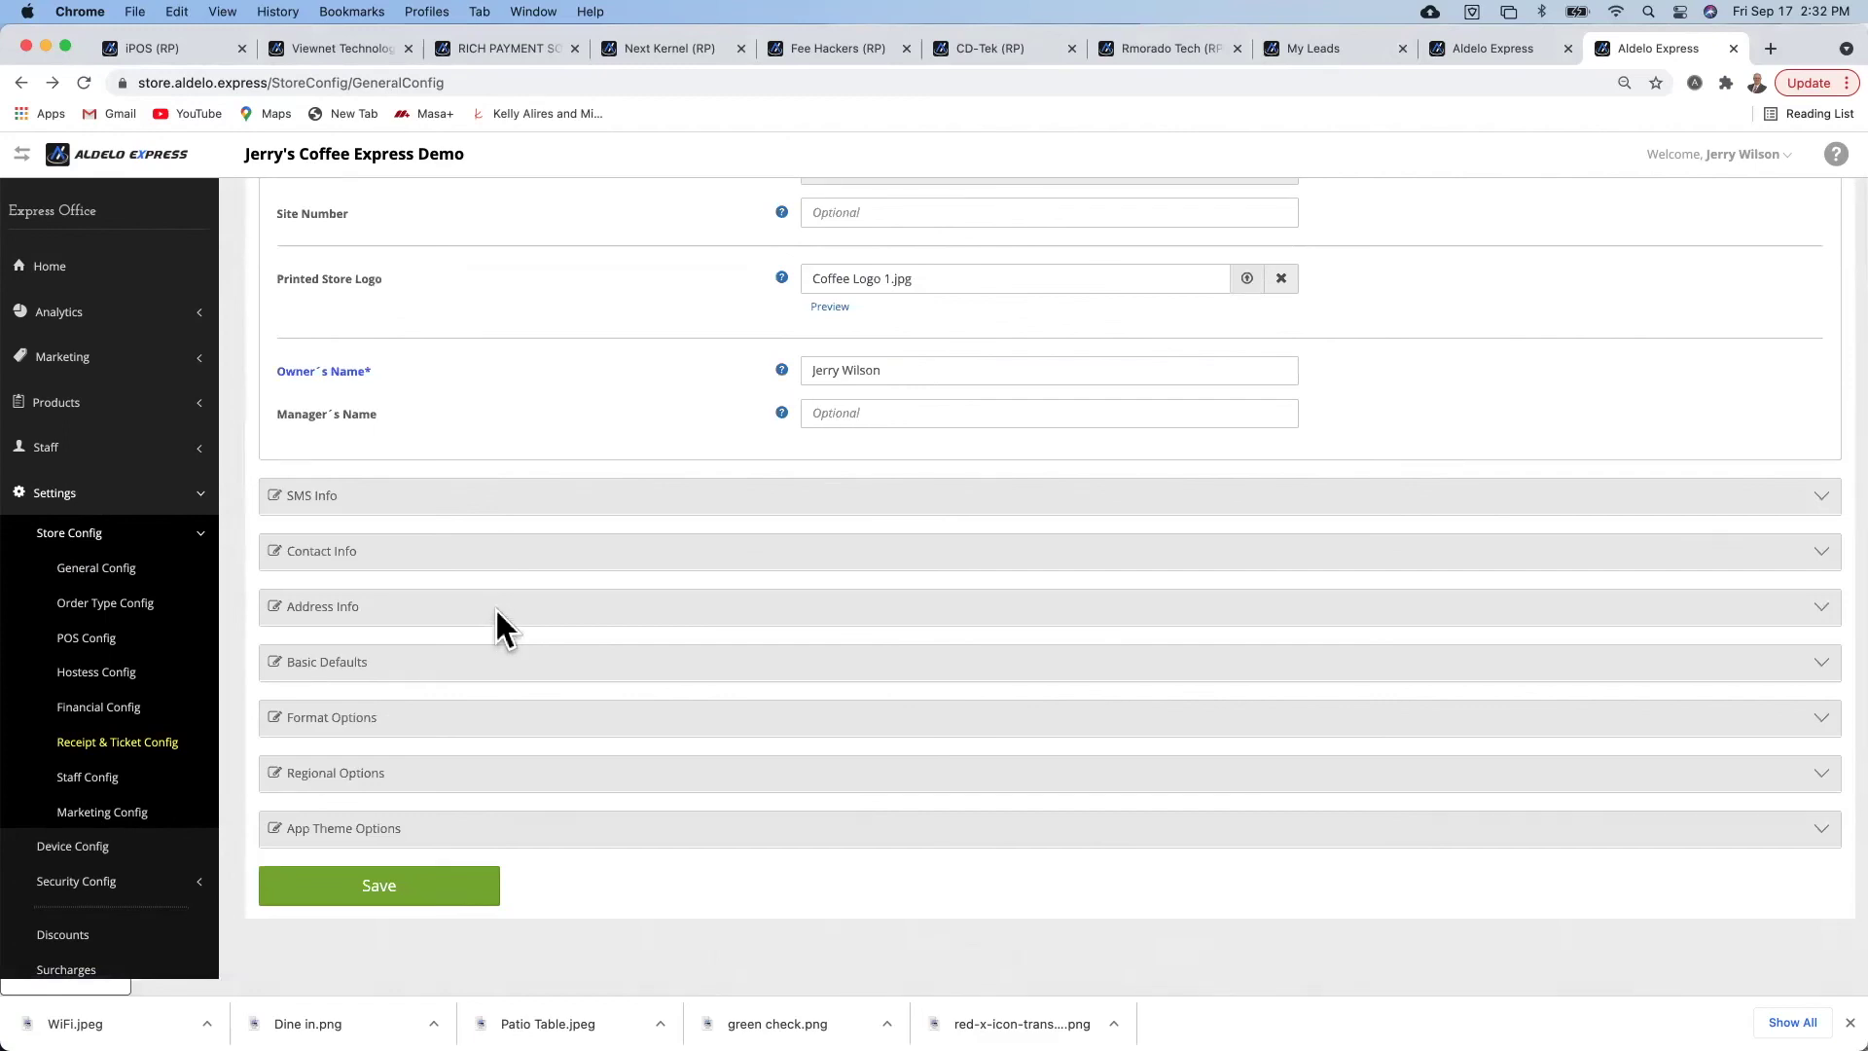
click(127, 745)
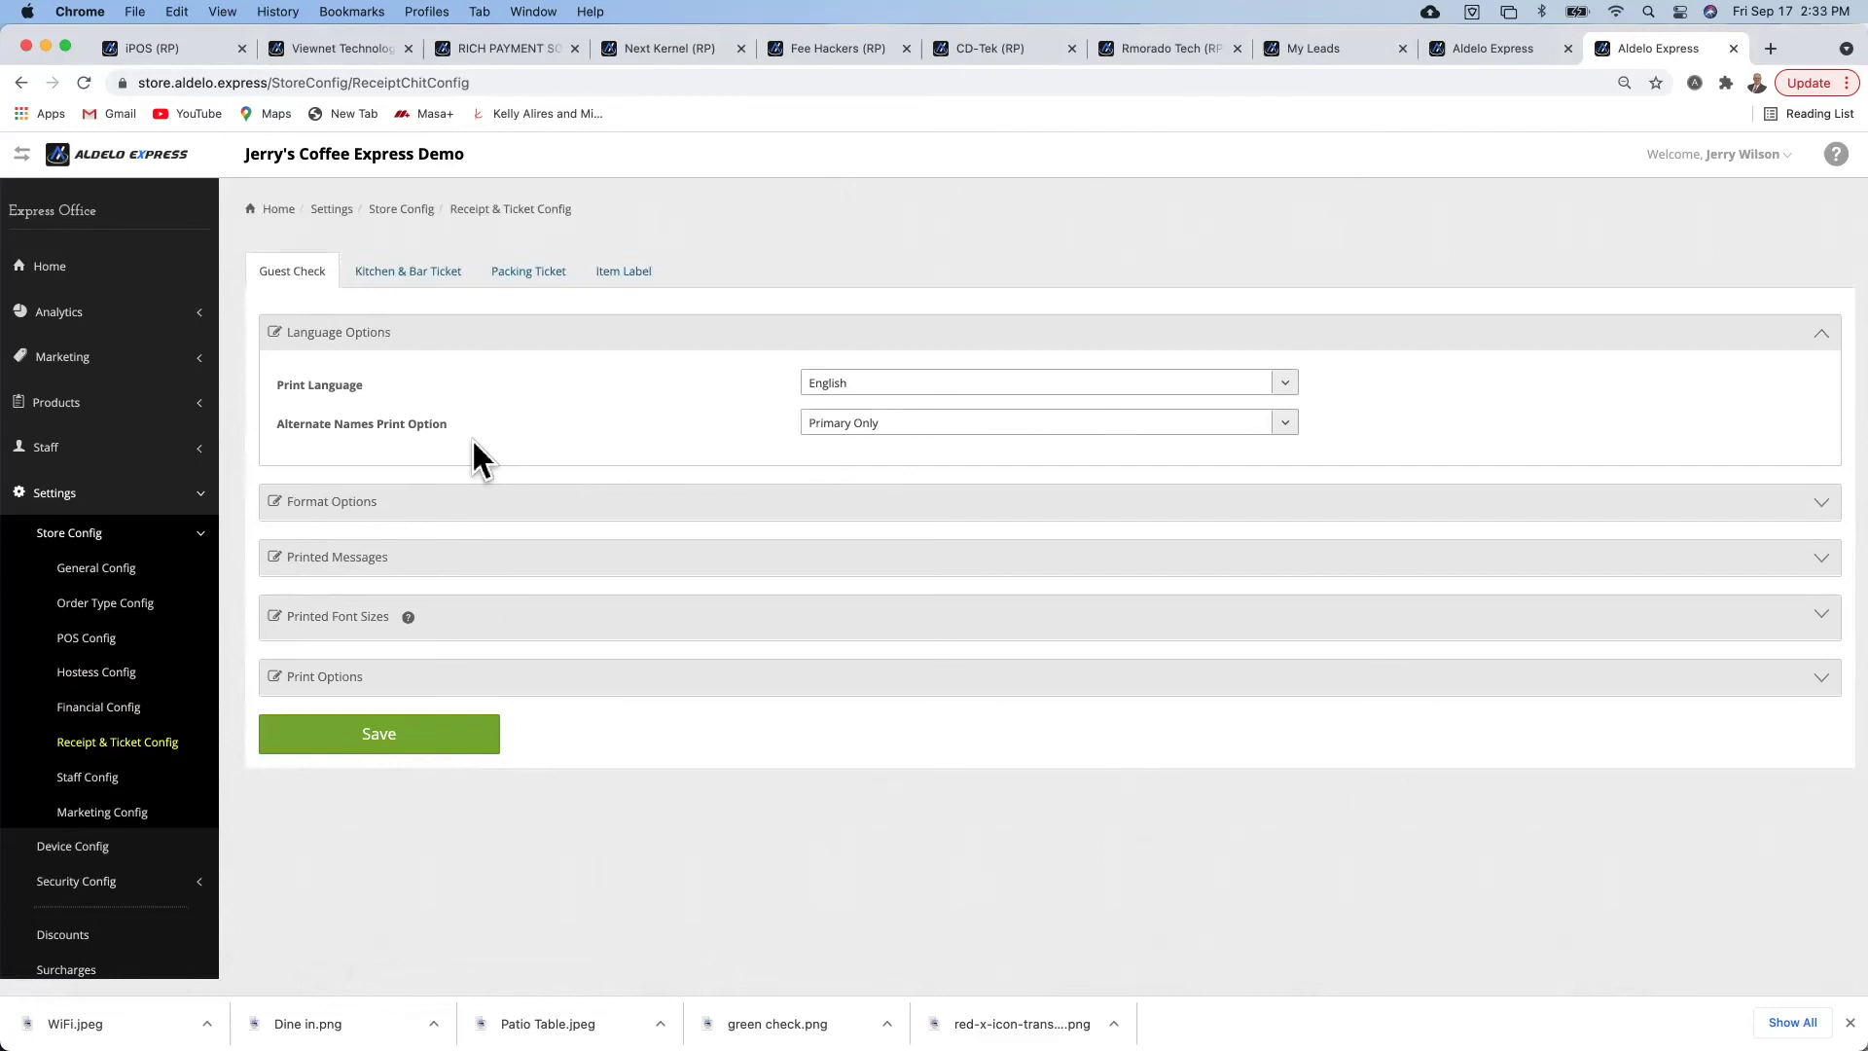
- Open the printed receipt settings in General Config, preview the store logo and review the store info
click(112, 576)
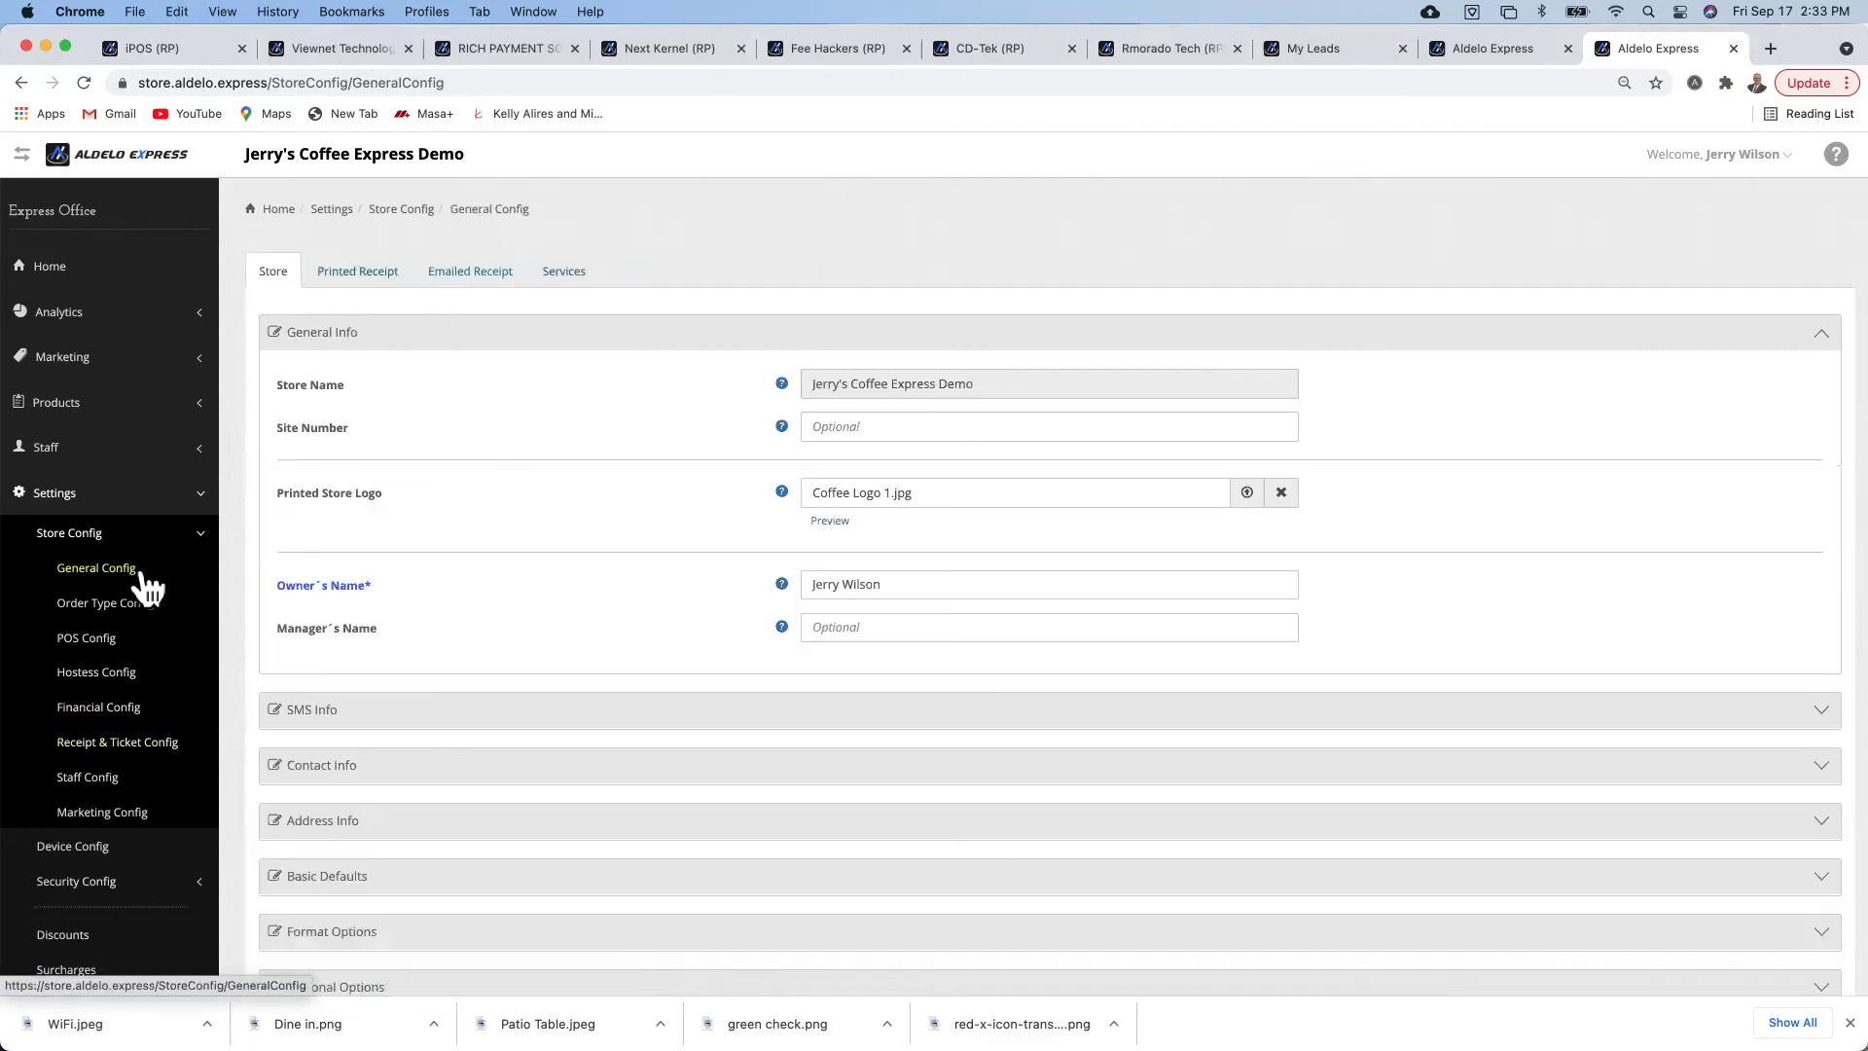
click(370, 288)
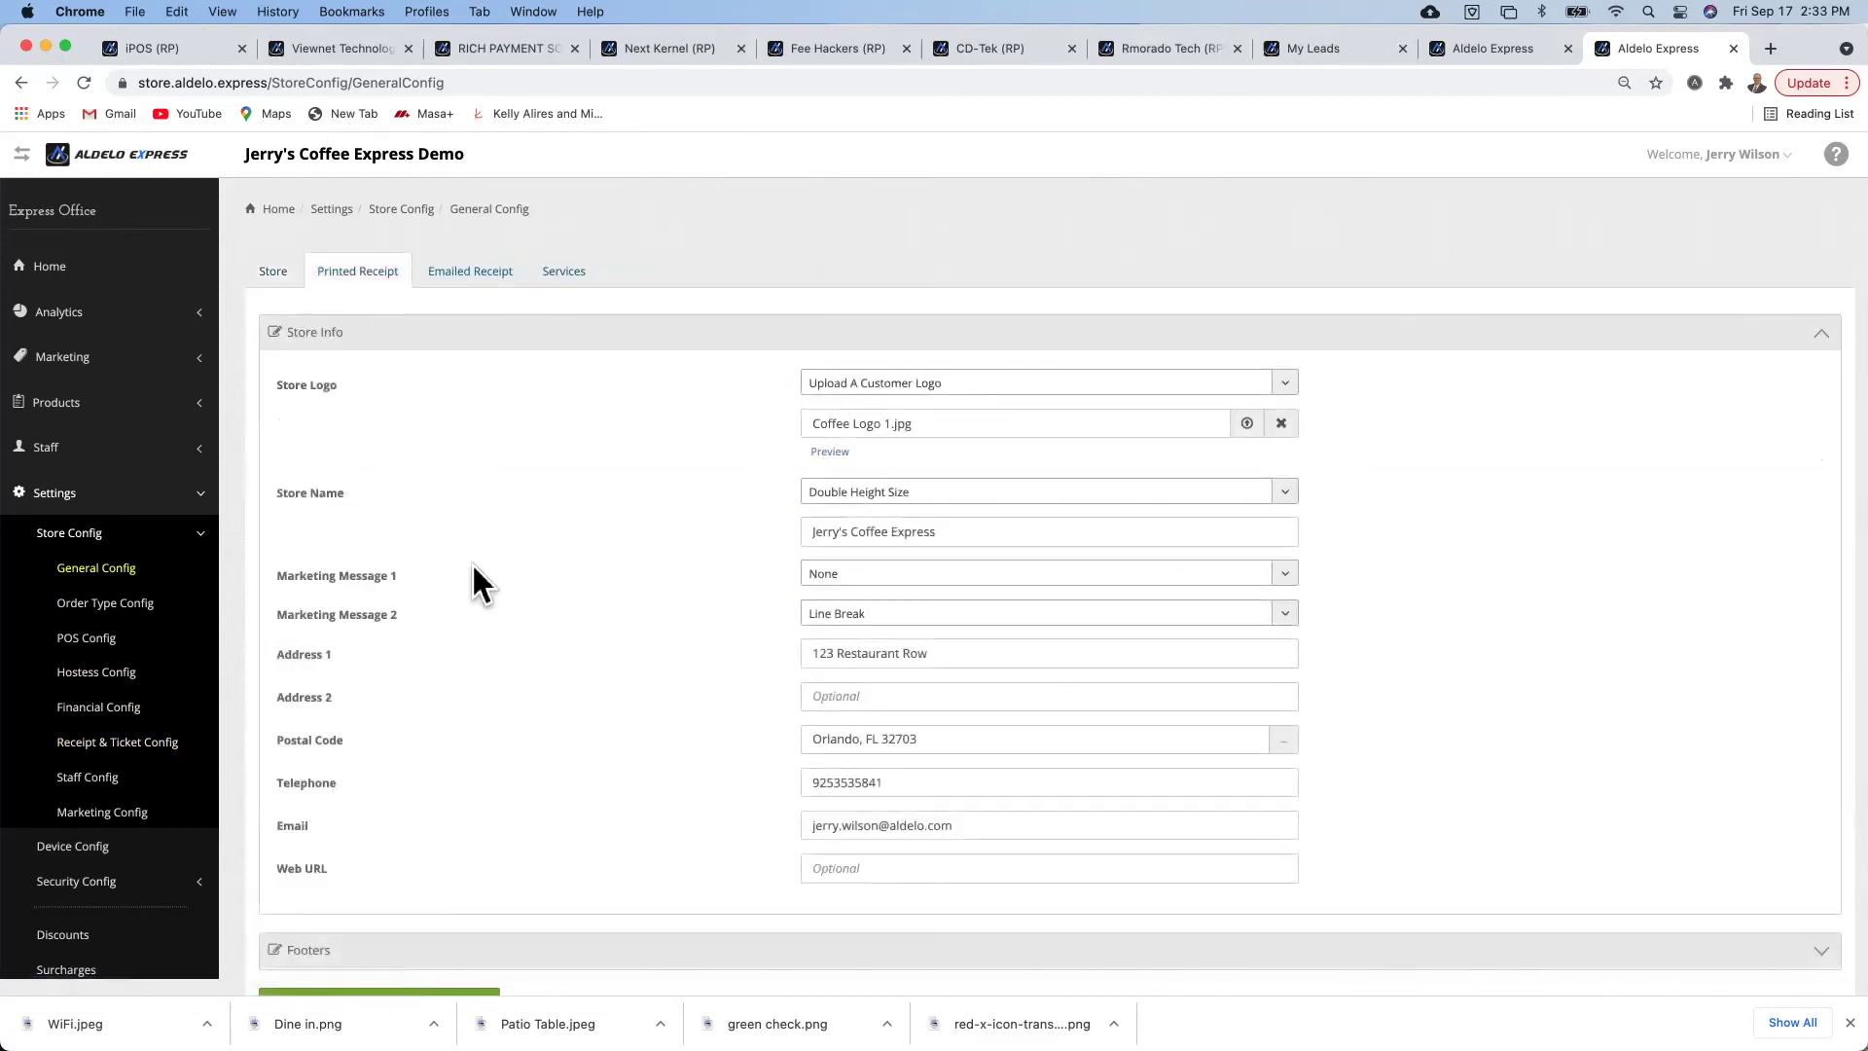
mouse_move(835, 455)
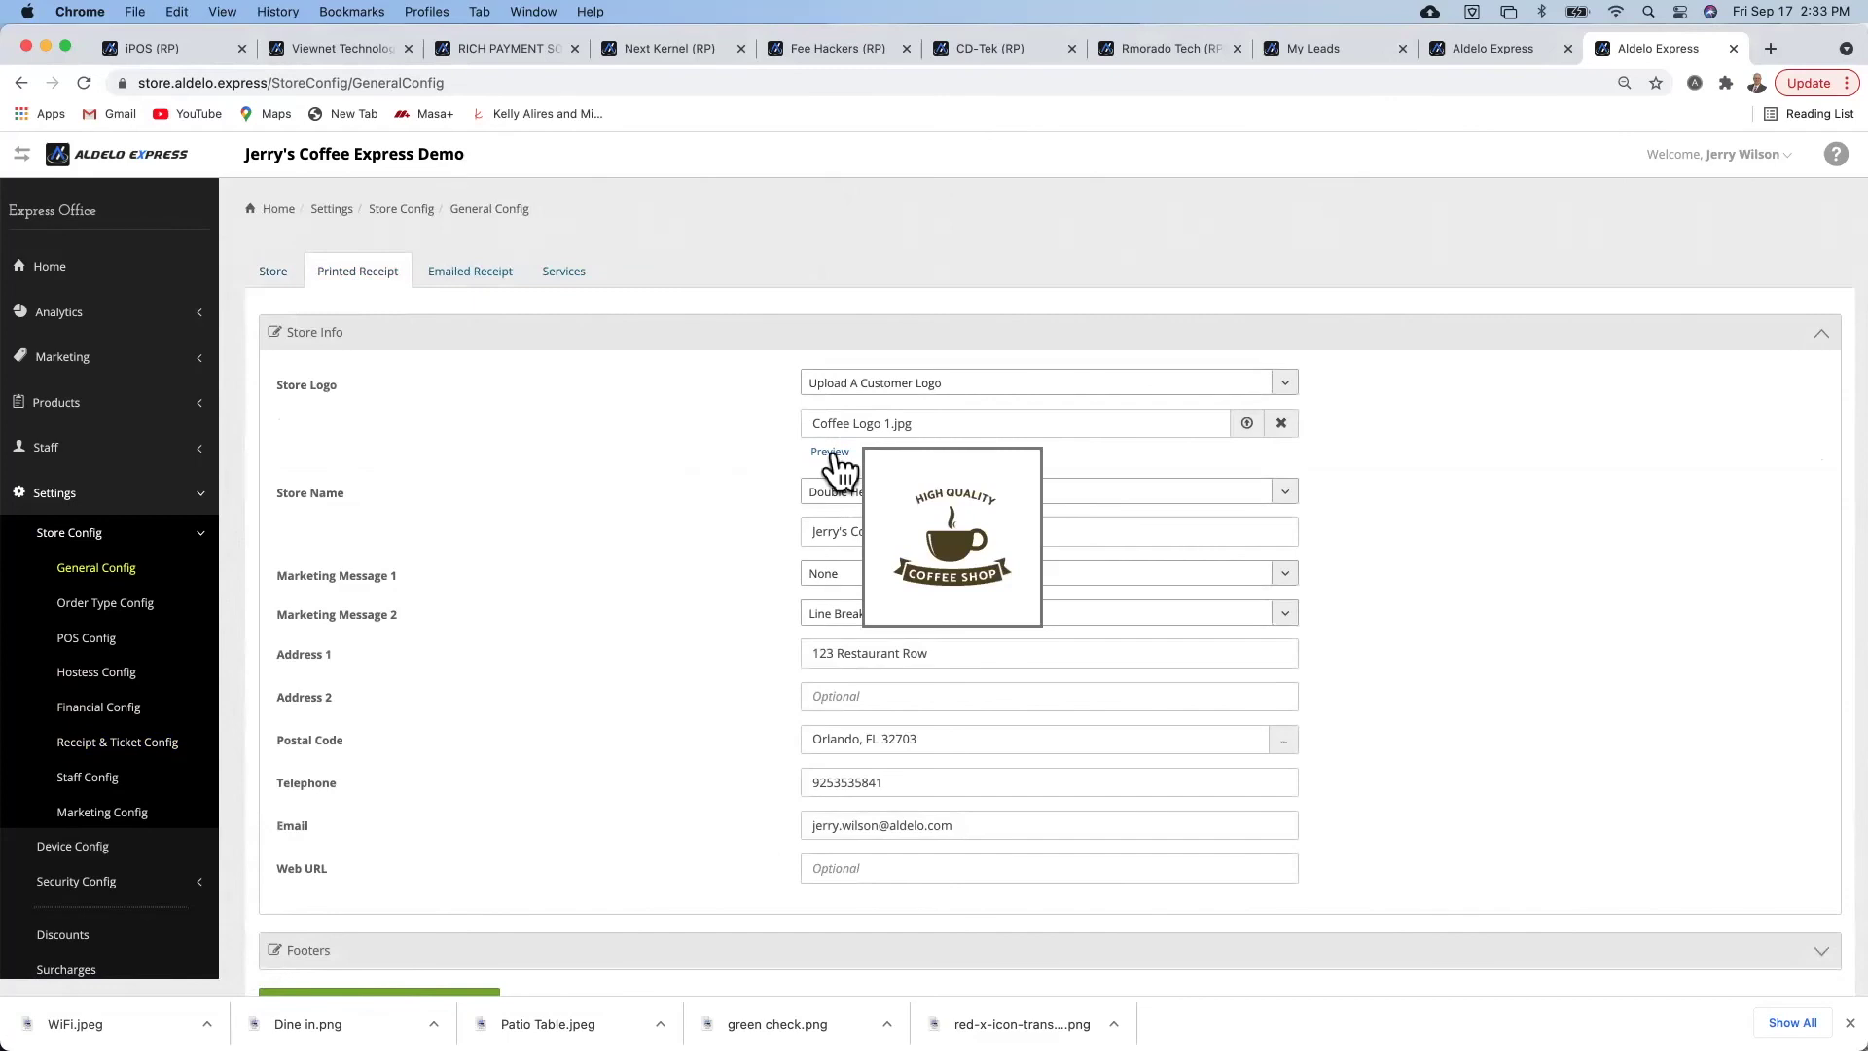
scroll(724, 494, down, 2)
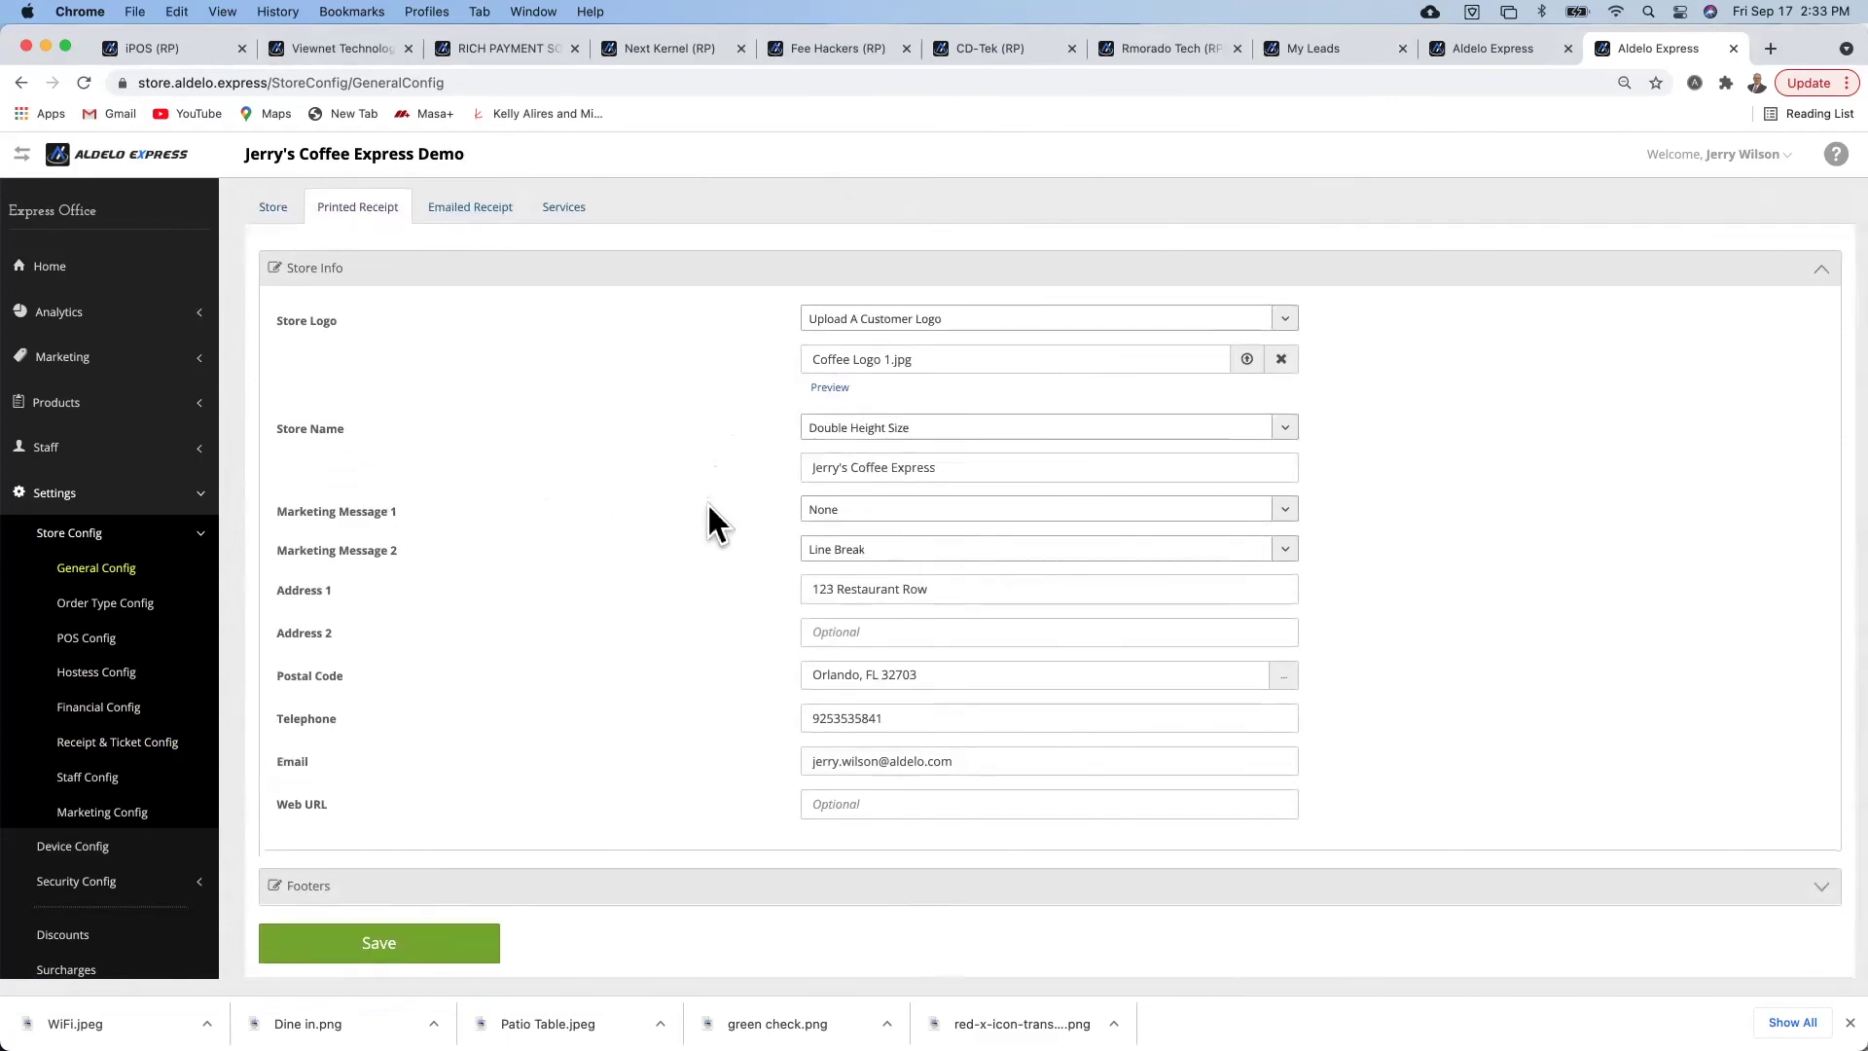
scroll(709, 511, down, 1)
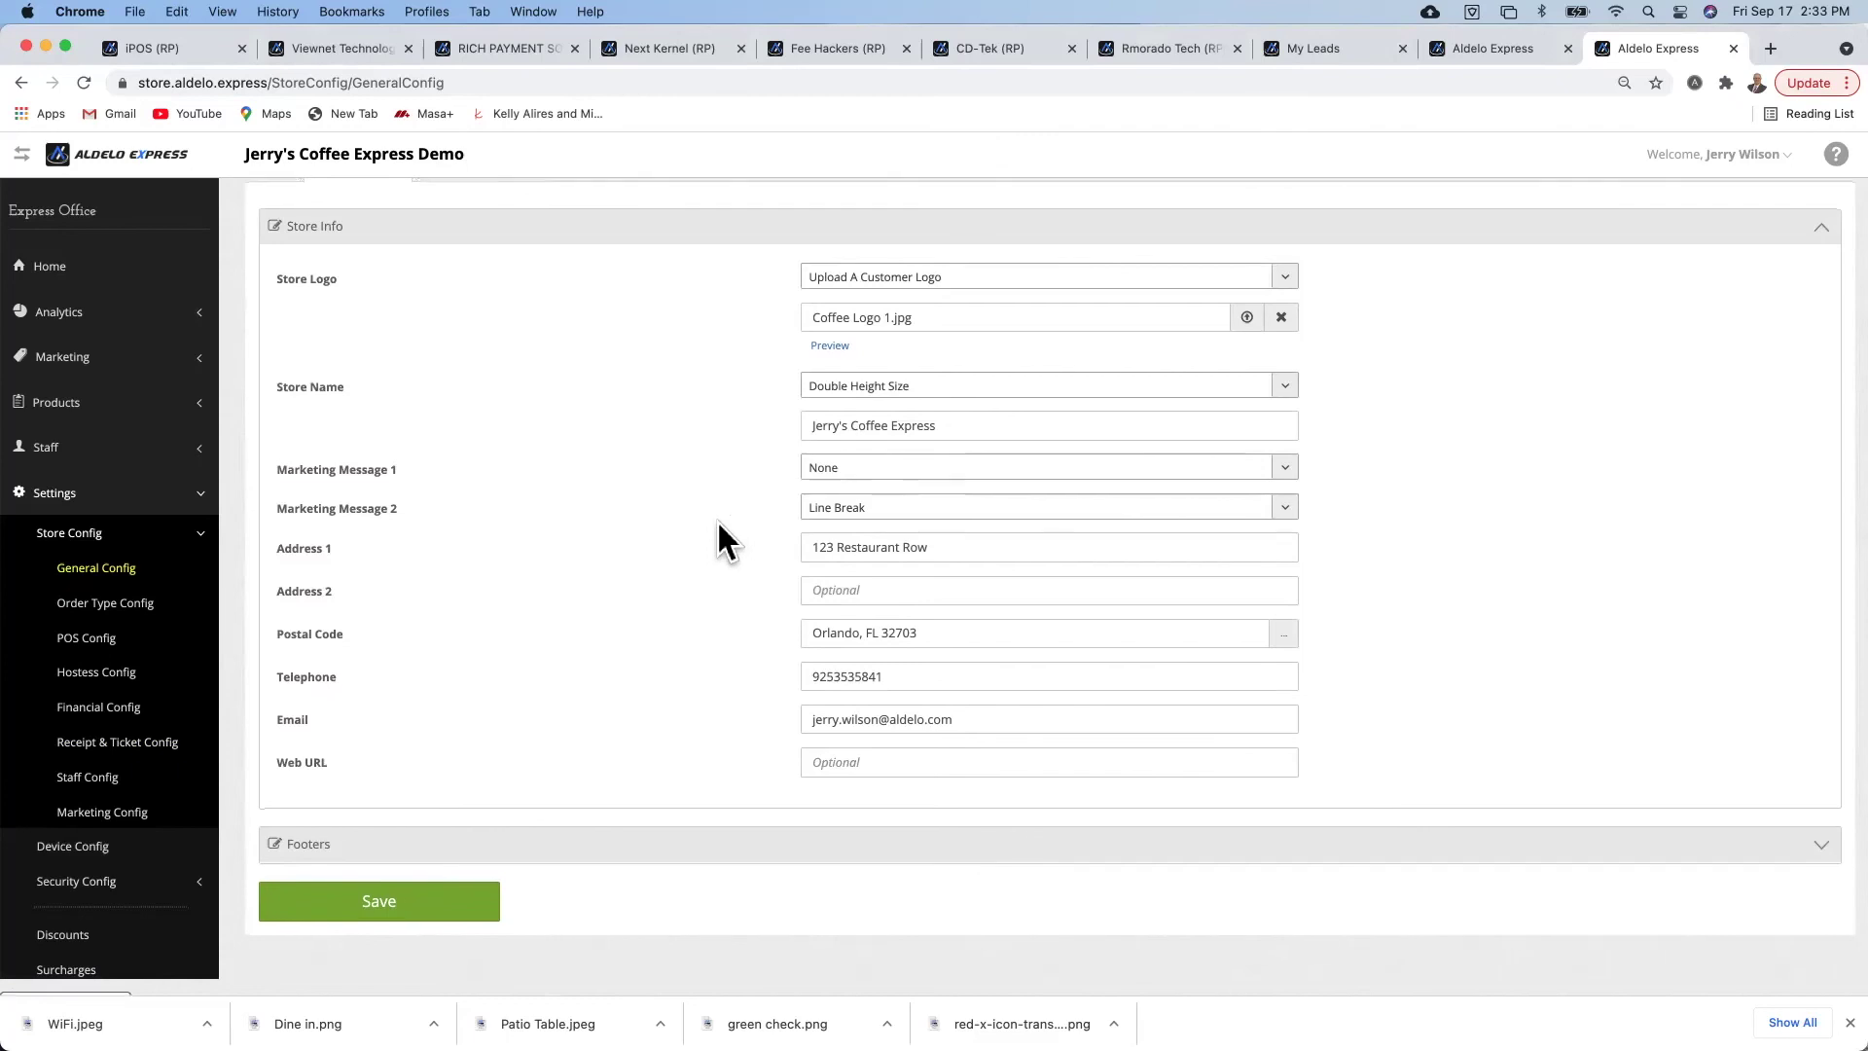
scroll(716, 518, down, 1)
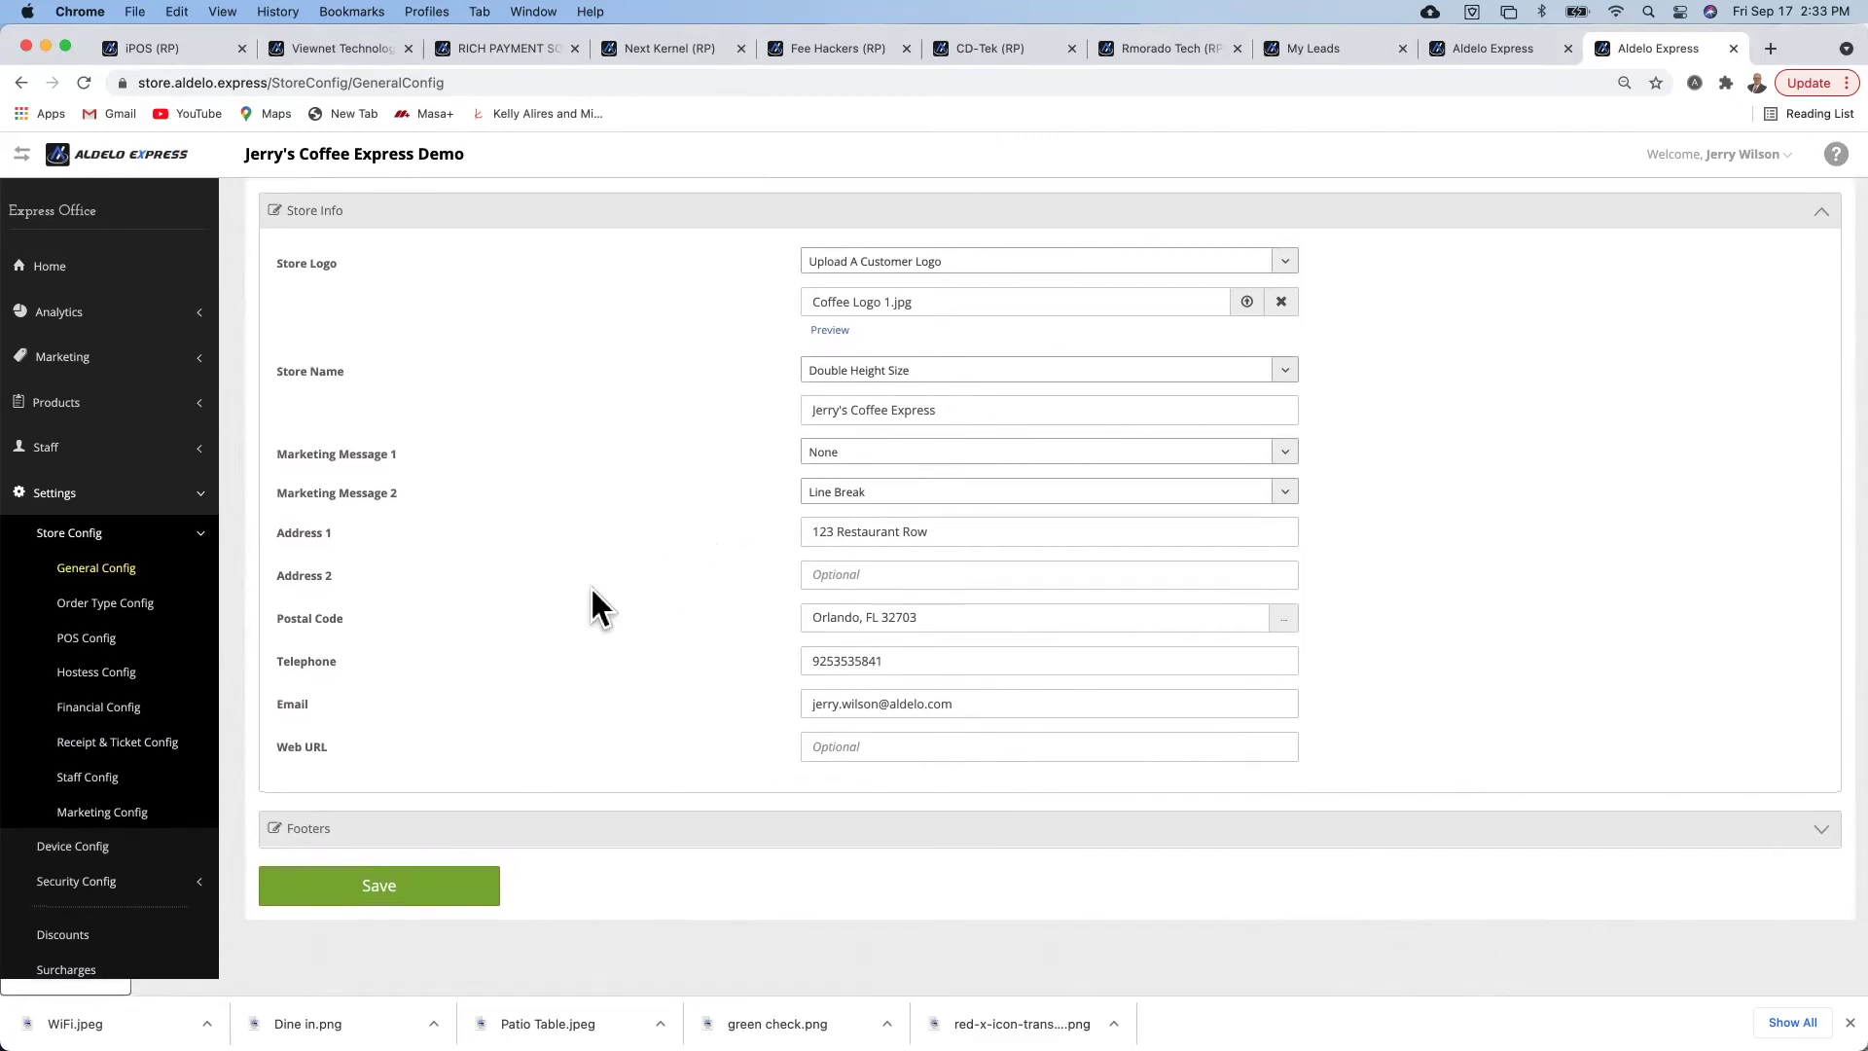
- Set Store QR in the printed receipt footers to Set Web URL and save the configuration
click(310, 828)
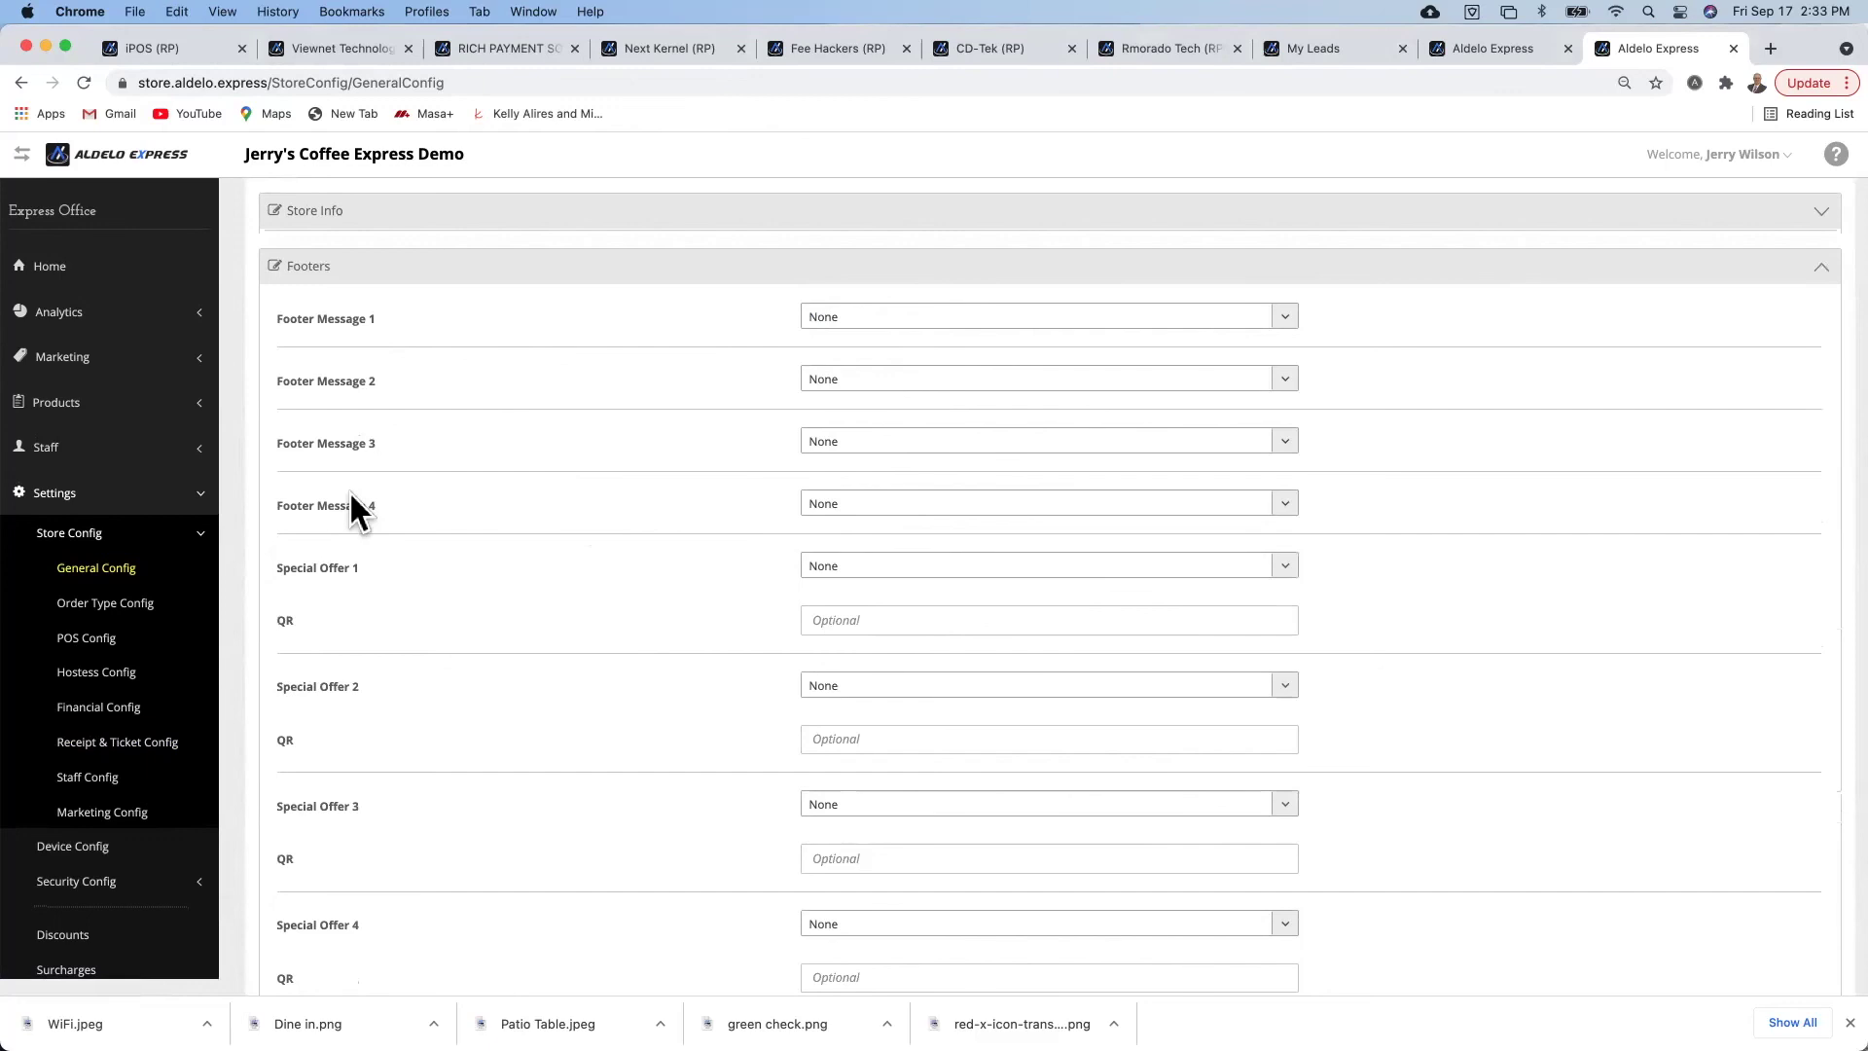
scroll(395, 592, down, 3)
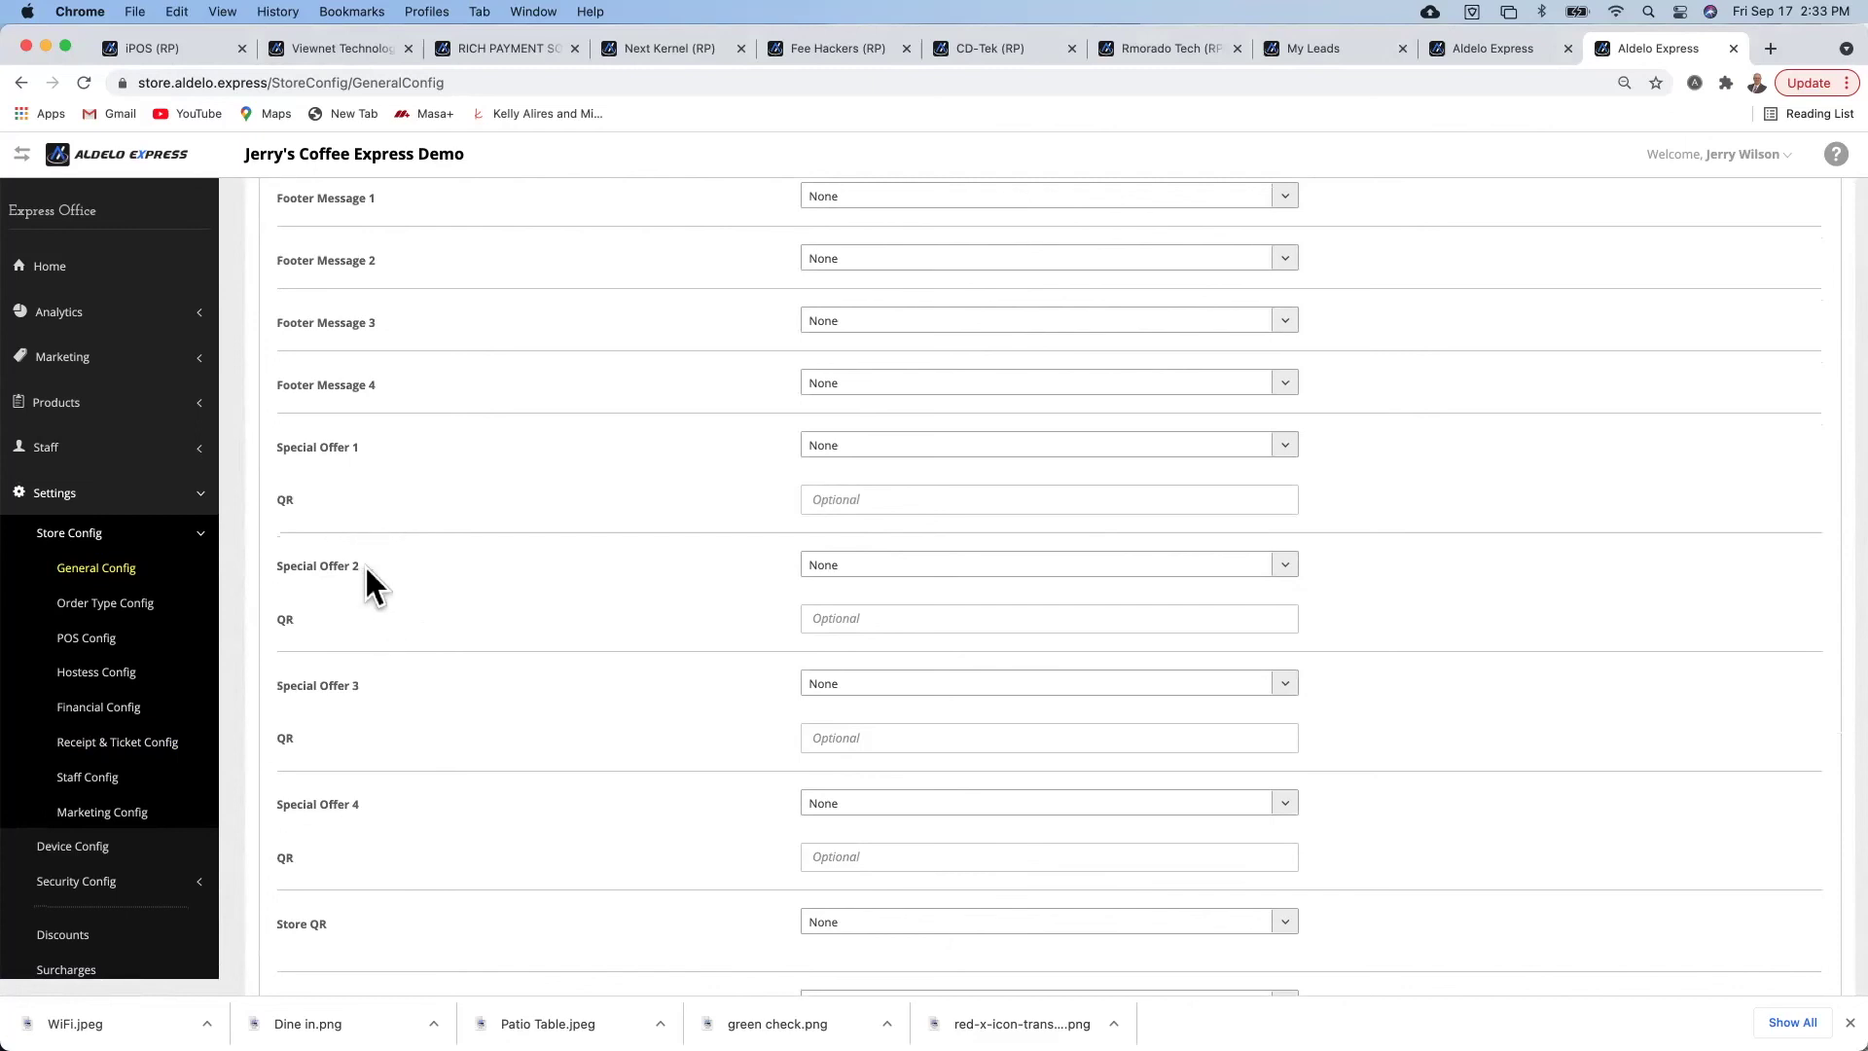
scroll(418, 685, down, 5)
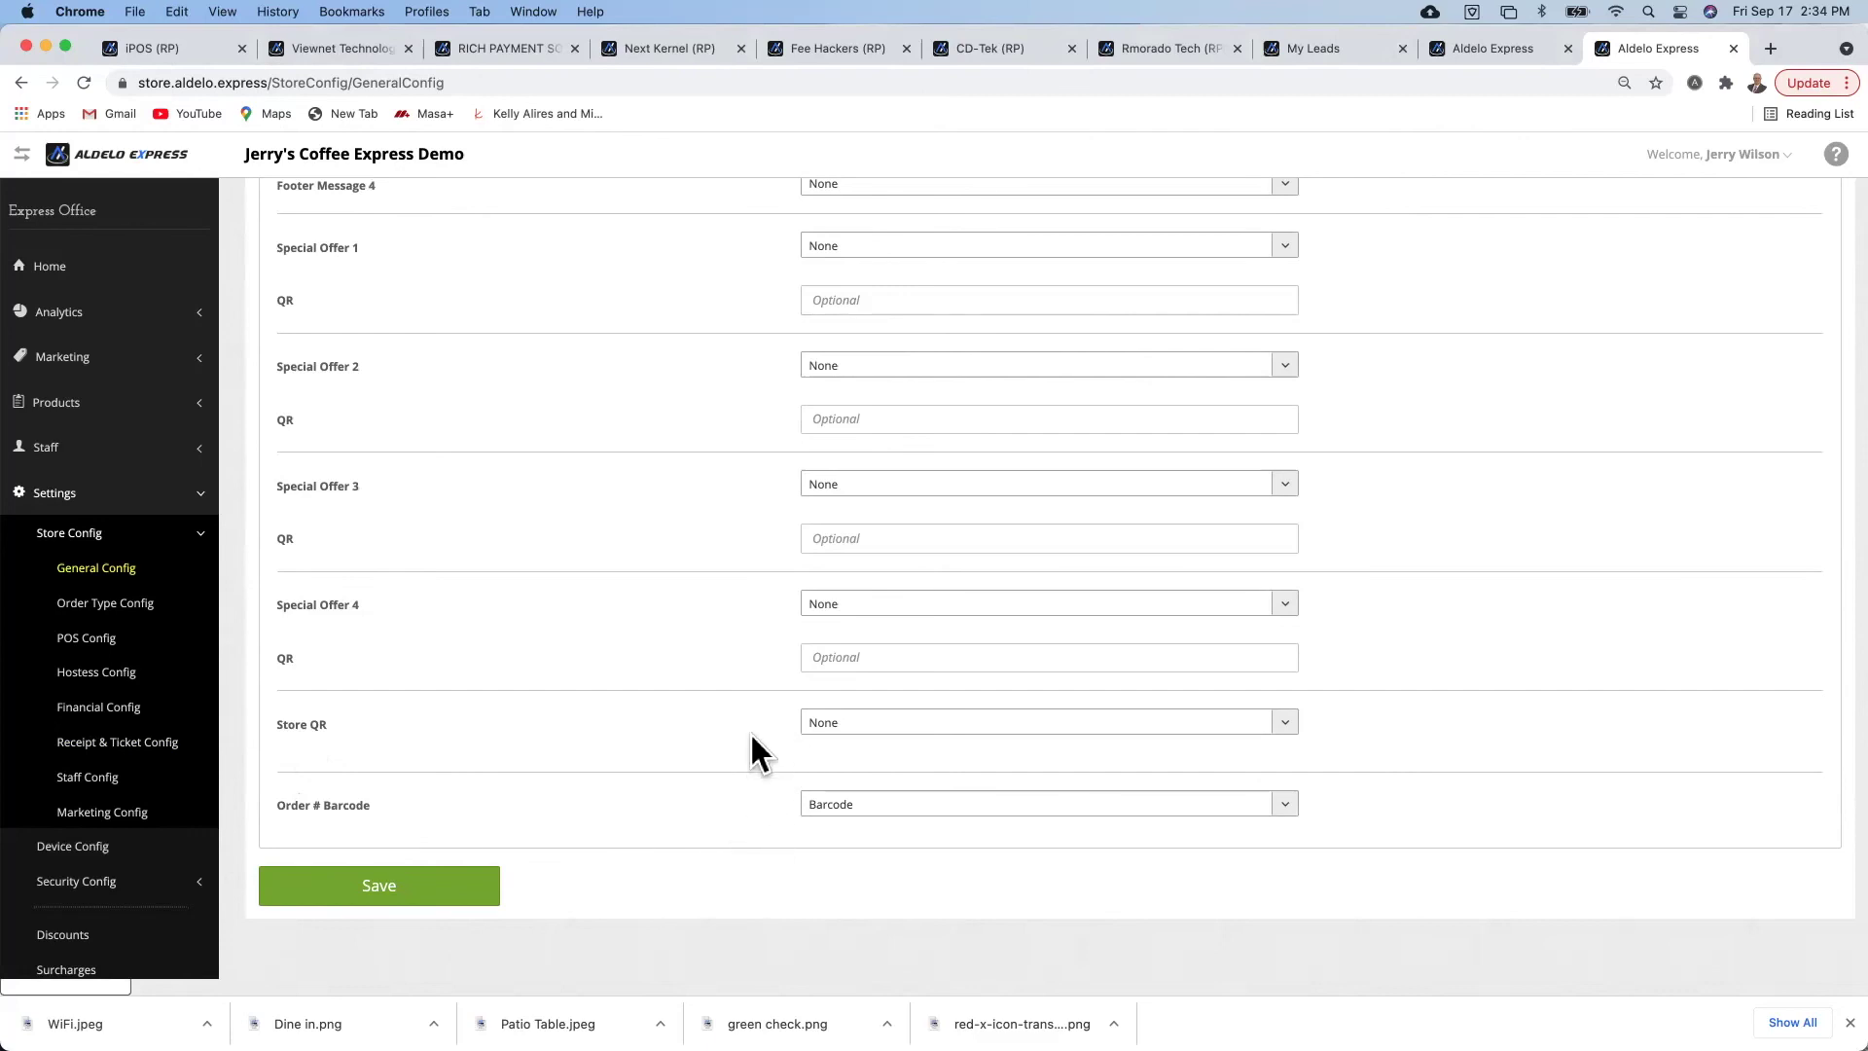
click(817, 722)
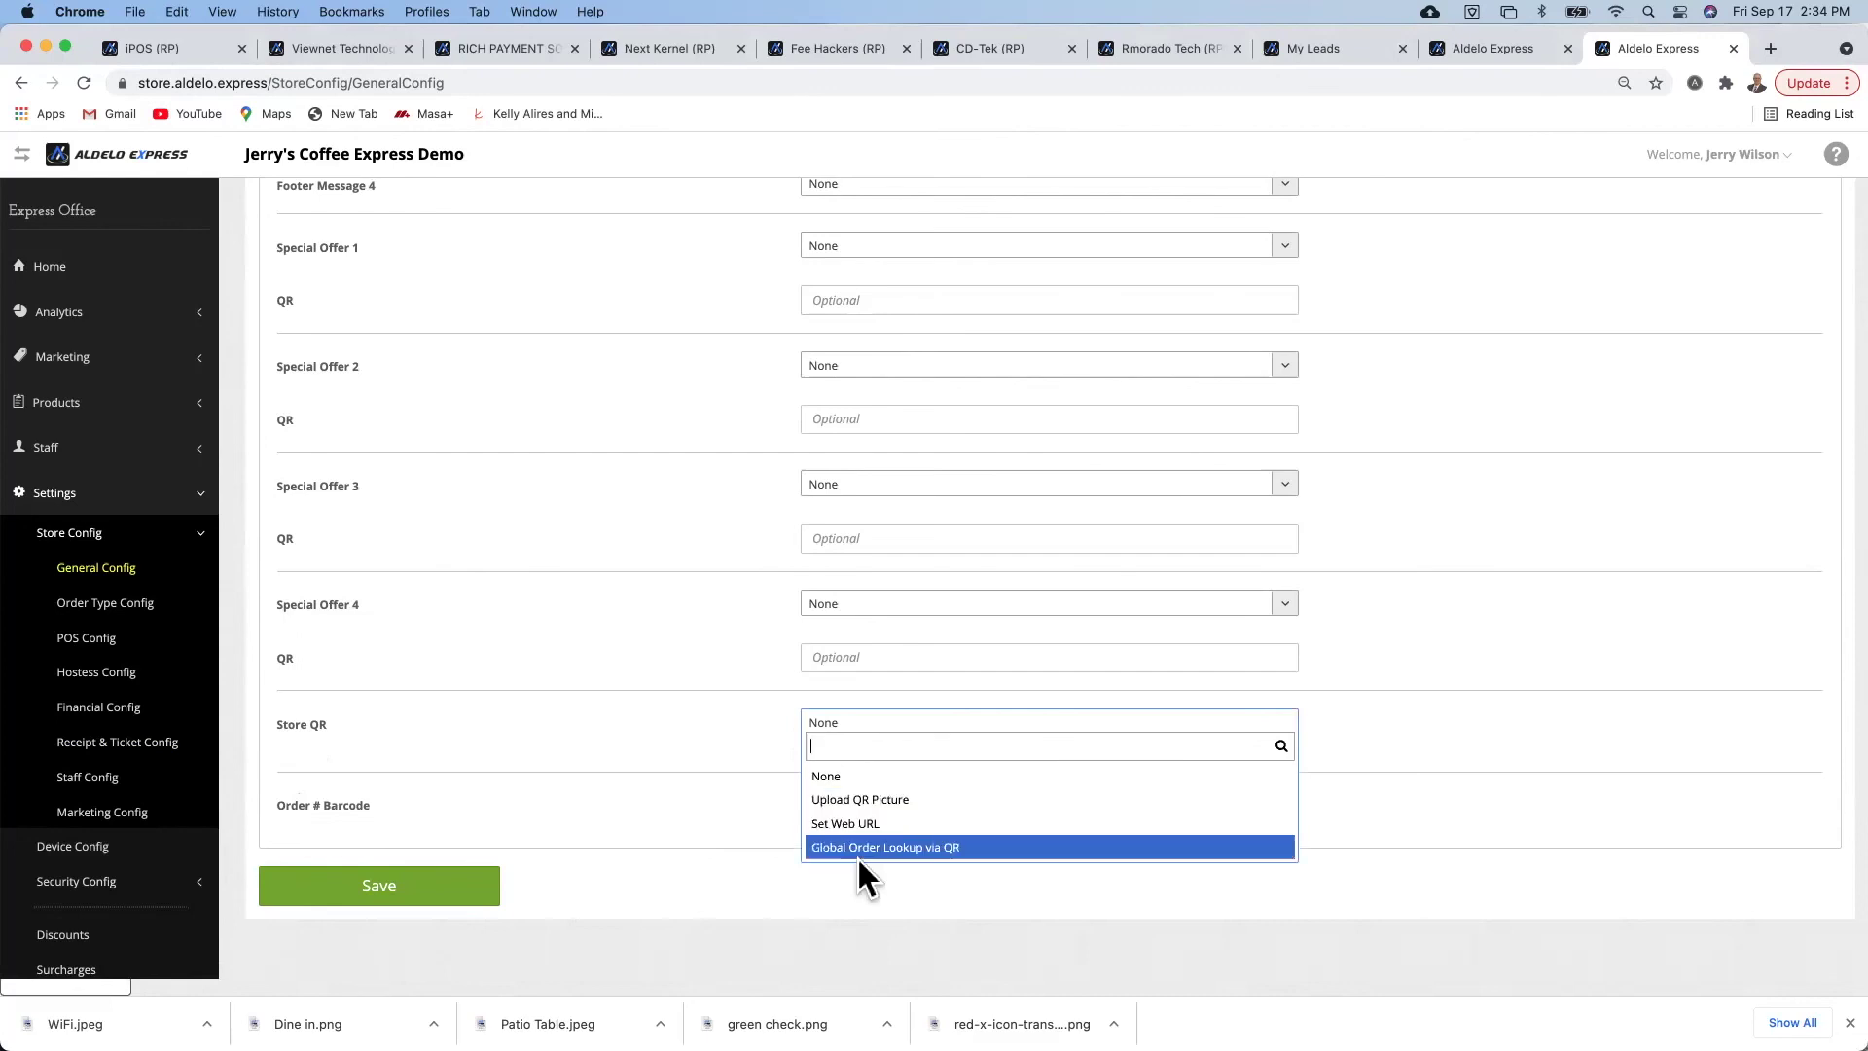
click(860, 825)
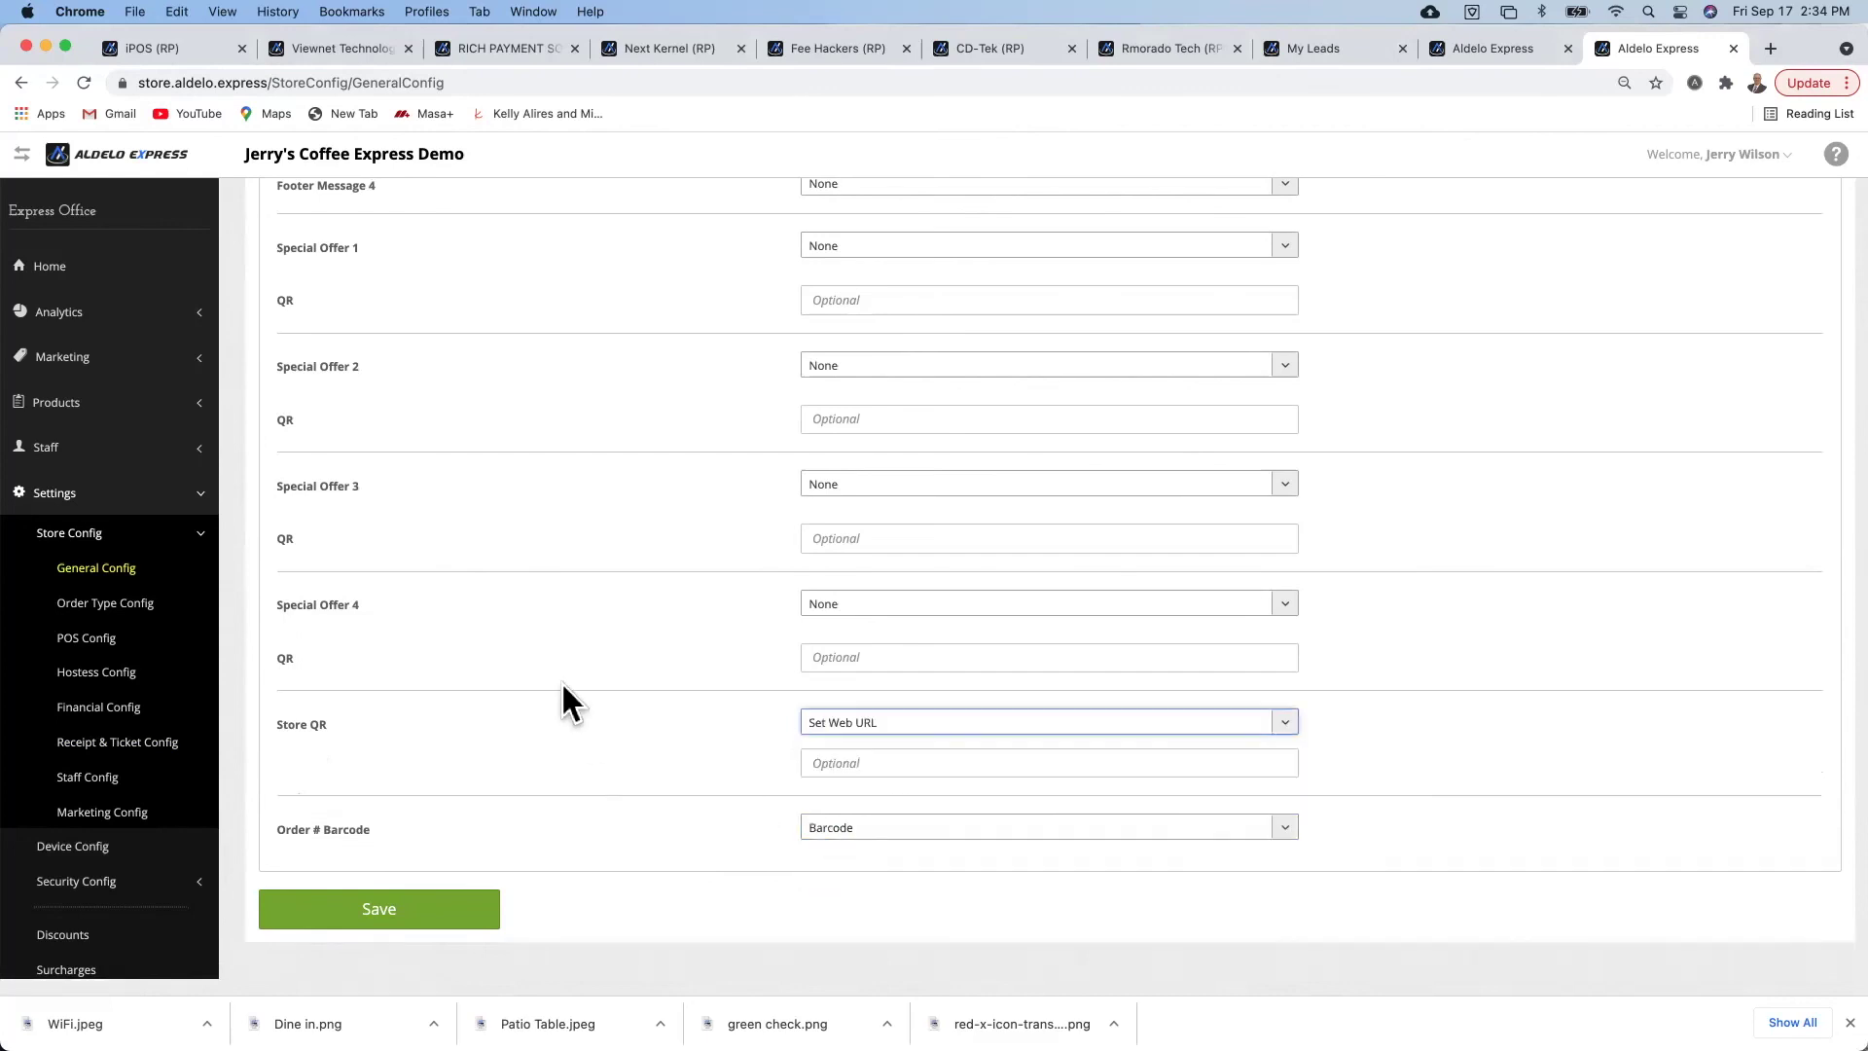
click(414, 895)
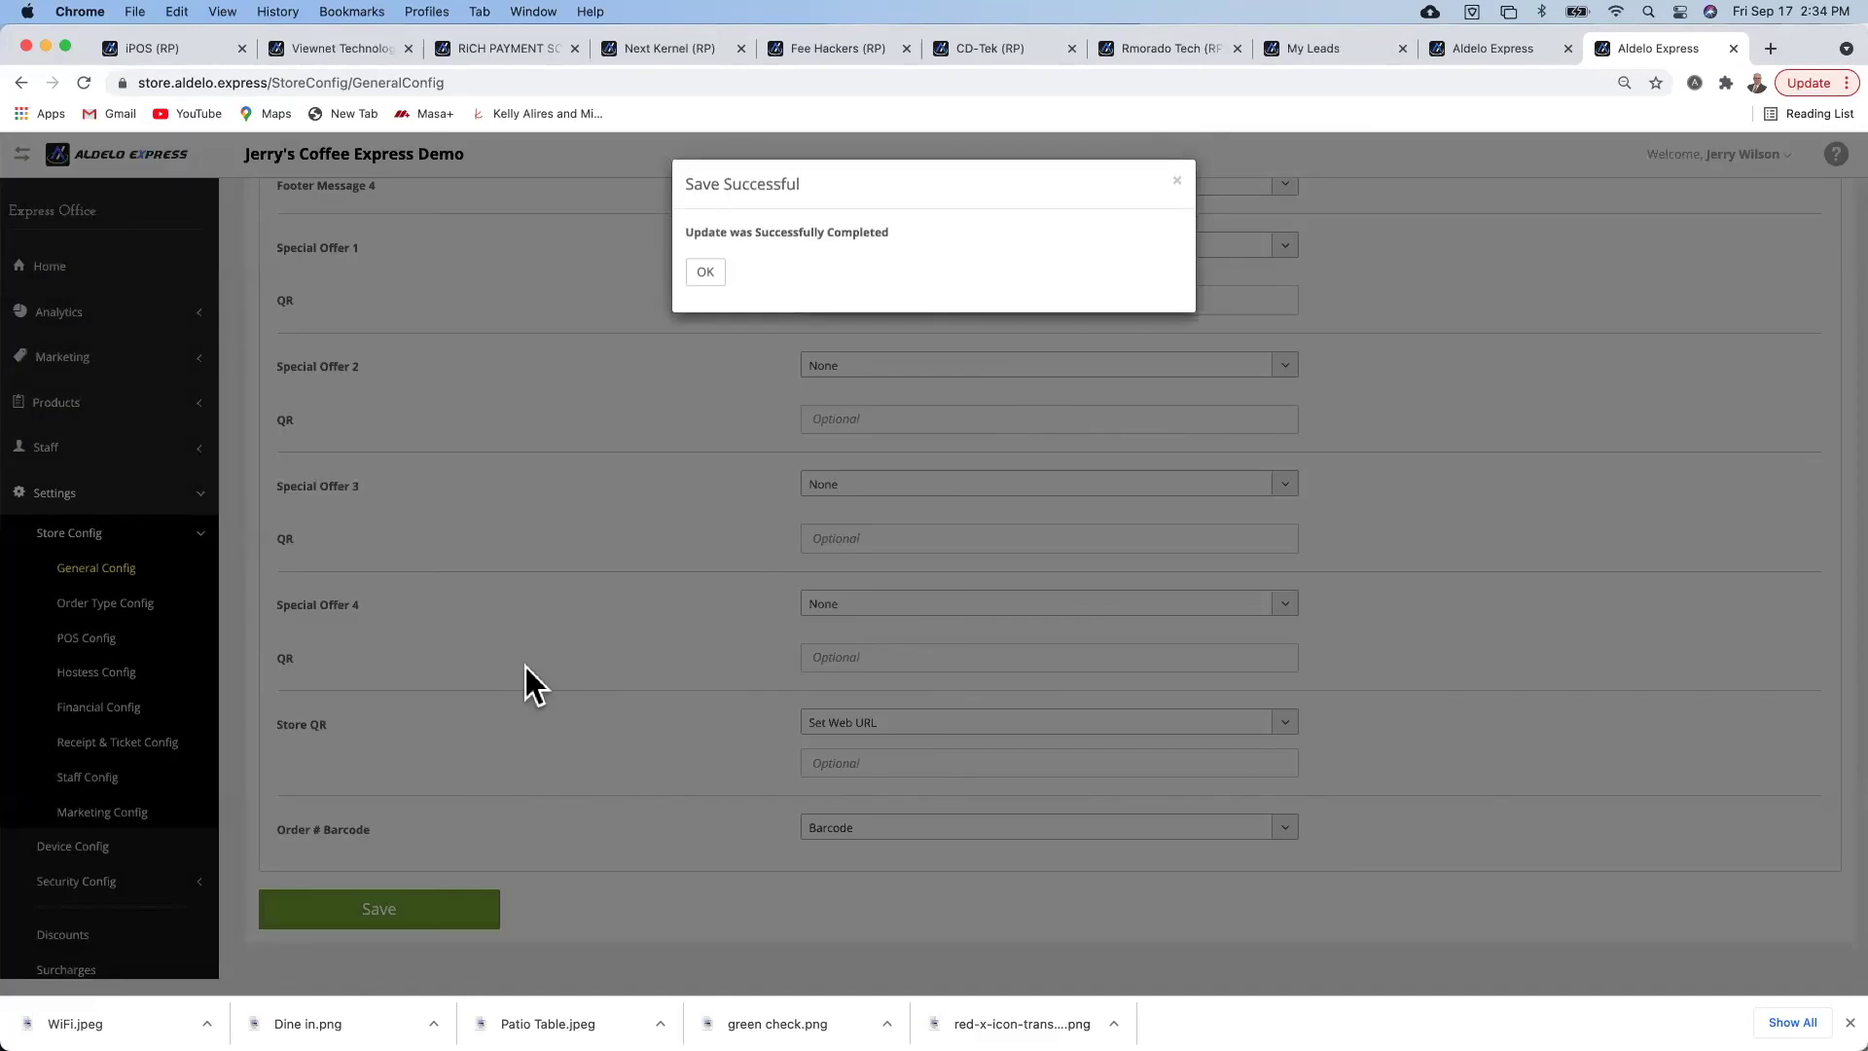
- Dismiss the save message and review the footer message, special offer and QR fields of the printed receipt
click(525, 668)
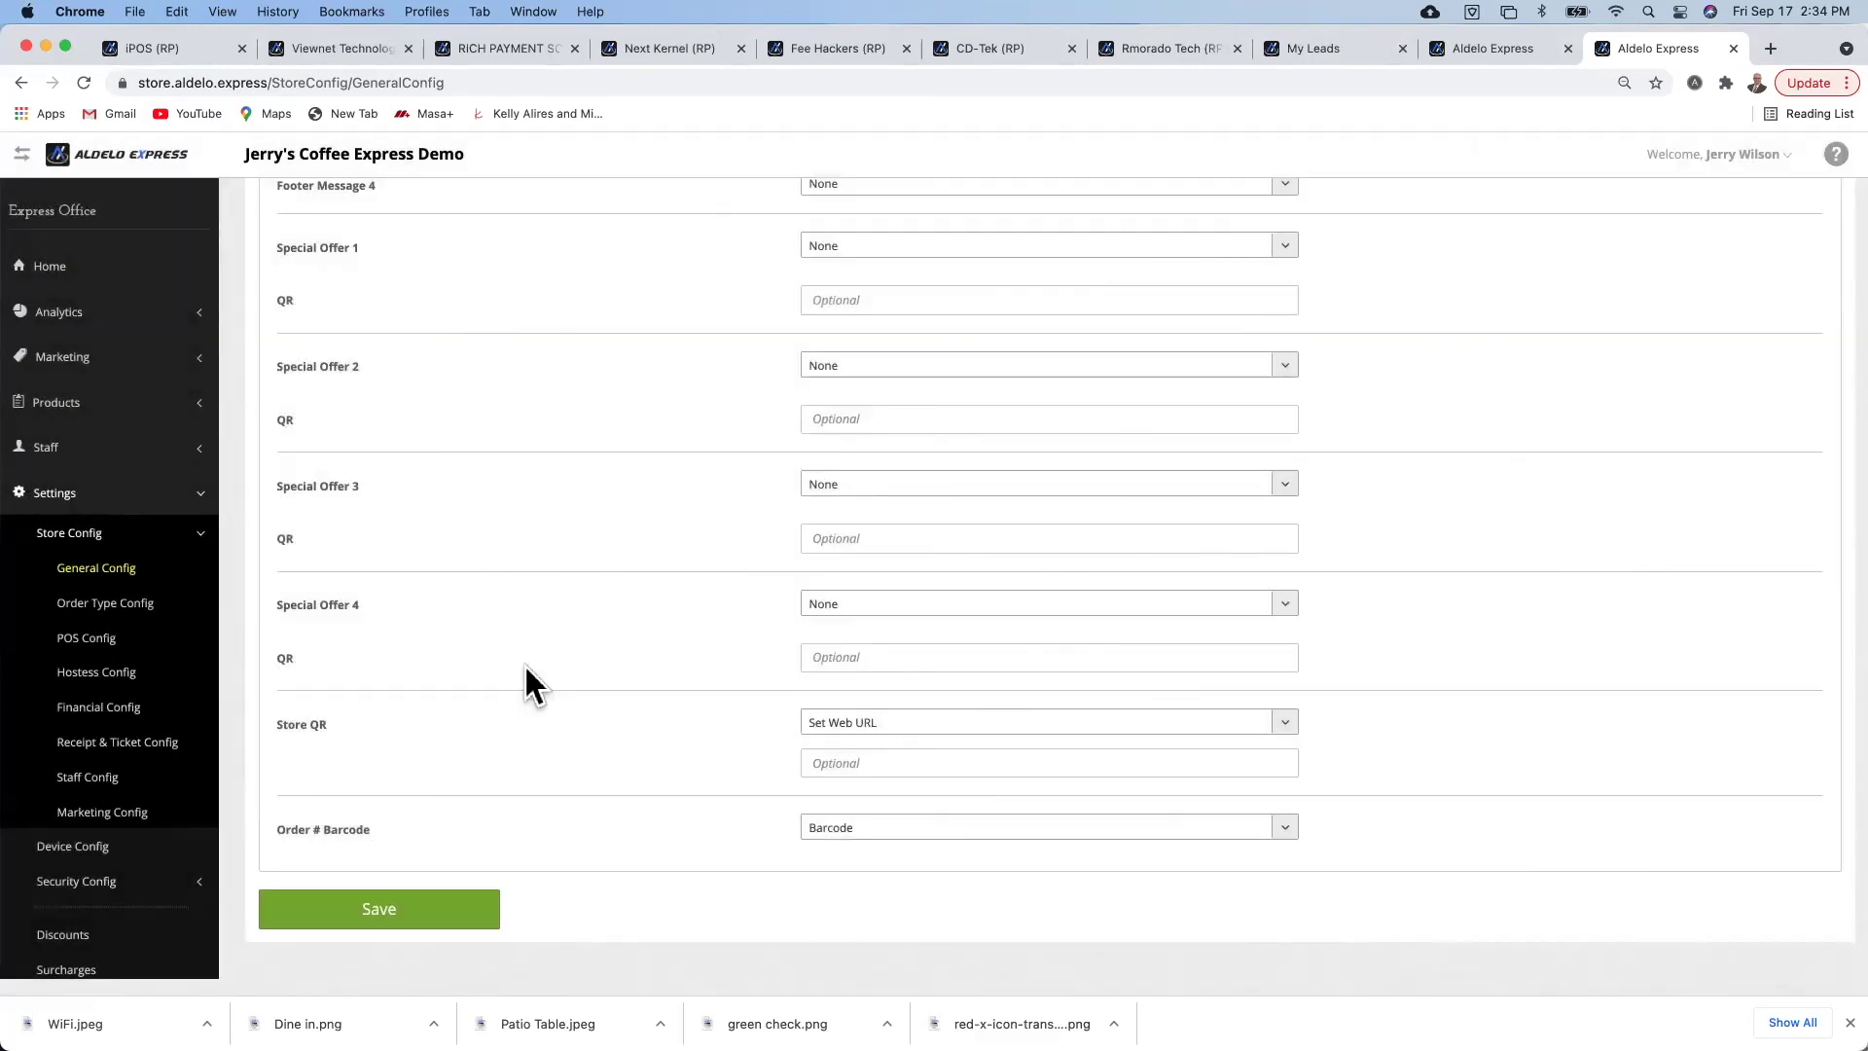
scroll(523, 663, up, 5)
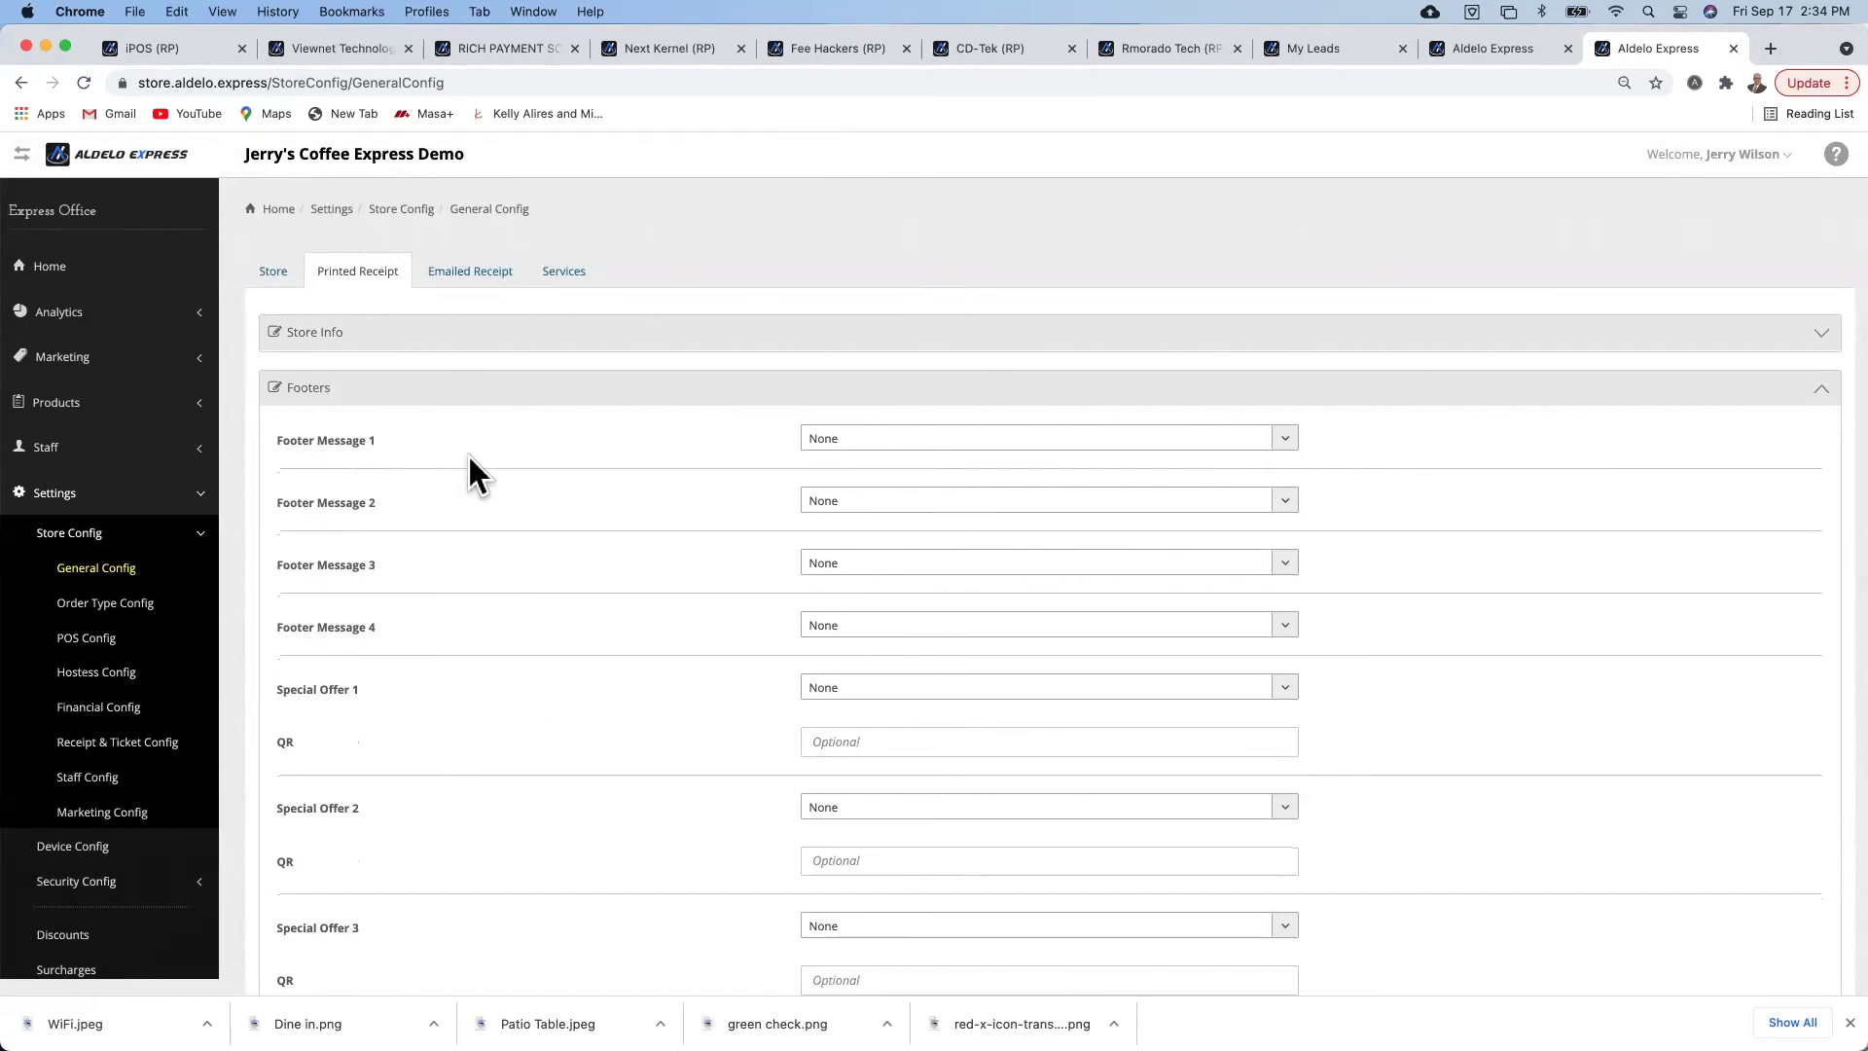
scroll(465, 696, down, 3)
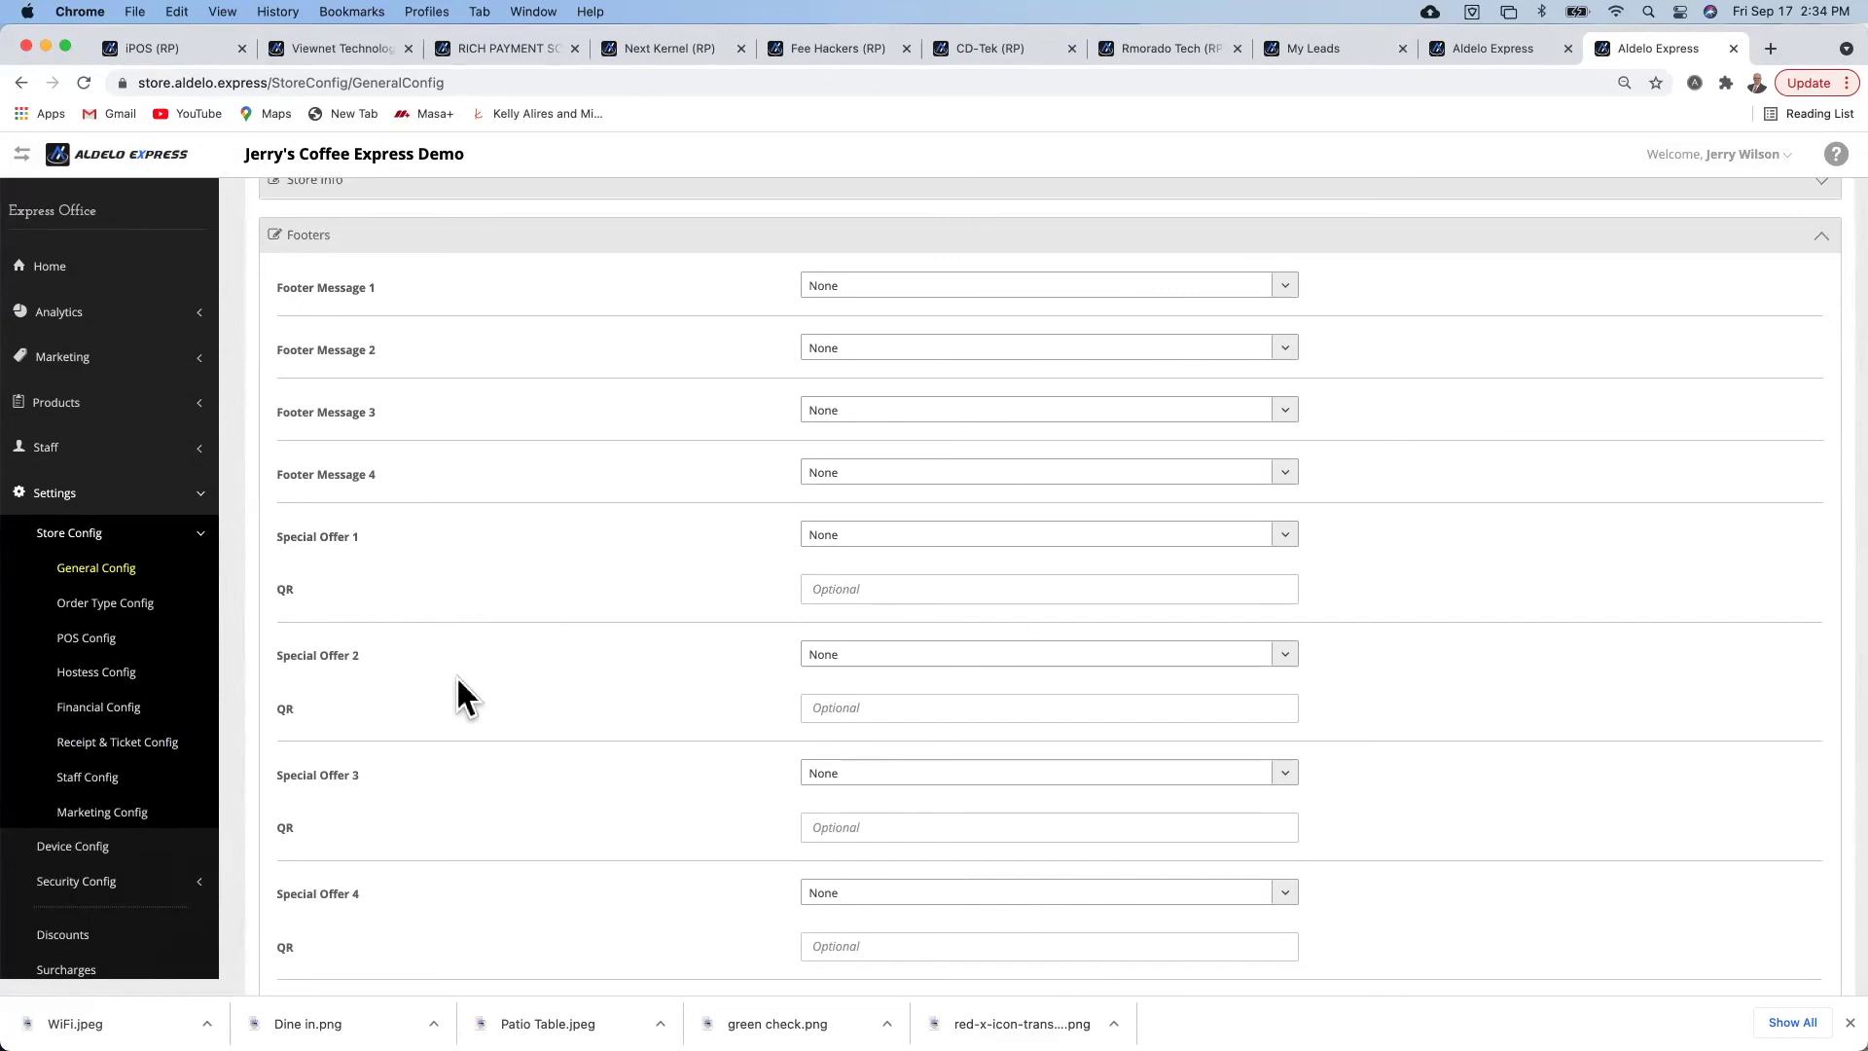
scroll(465, 695, up, 3)
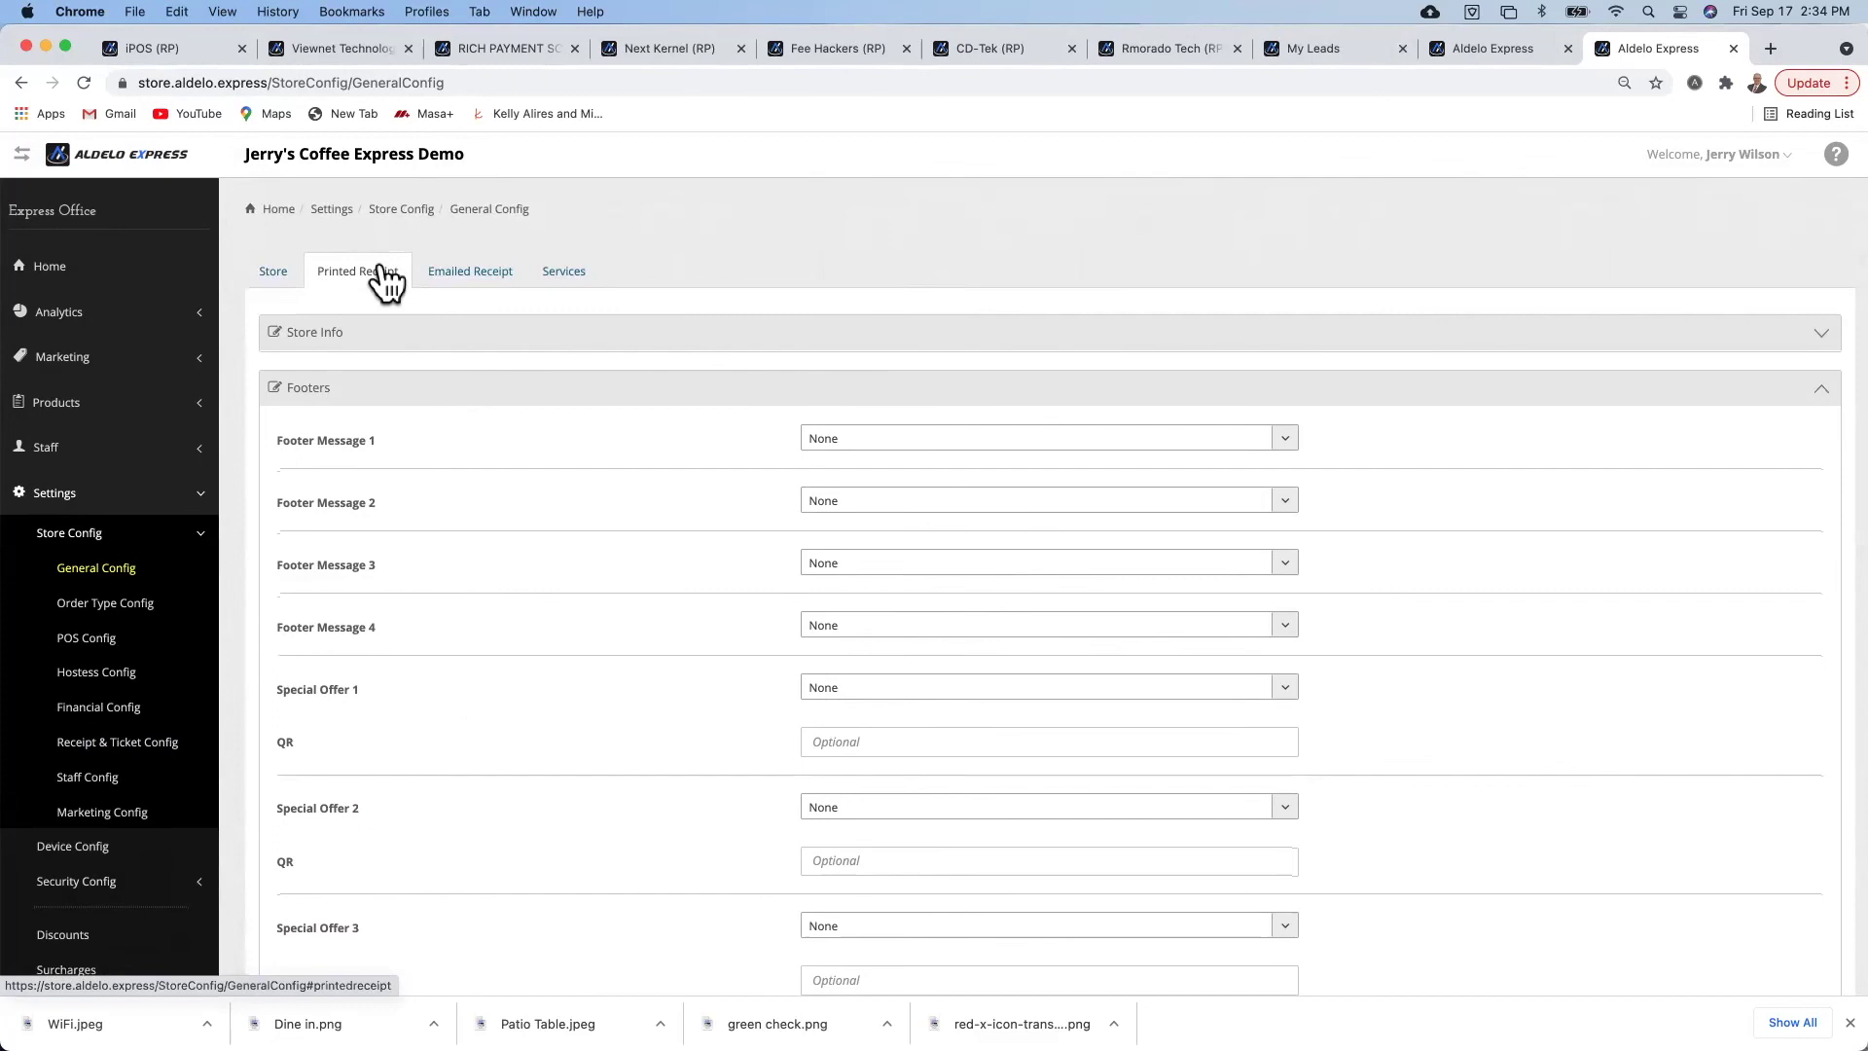
- Examine the emailed receipt's store info, footer and social network settings, and return to the general store settings
click(471, 274)
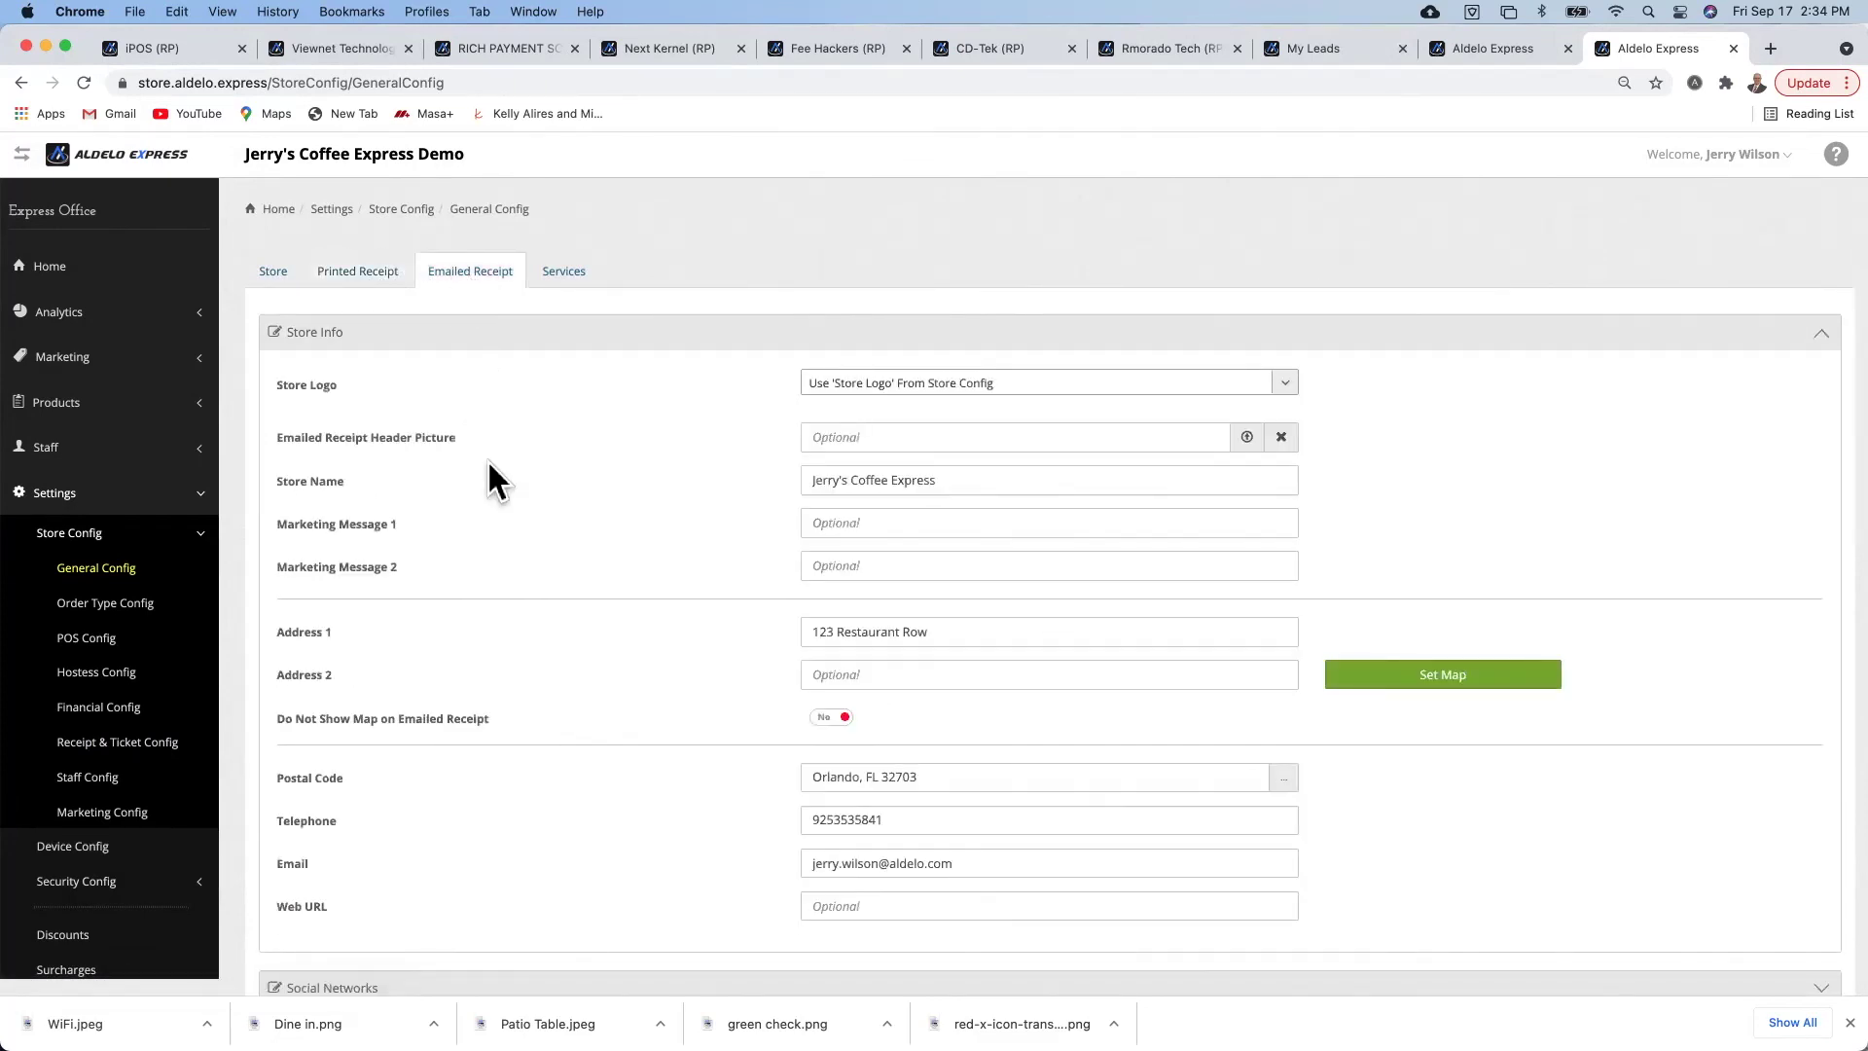
scroll(491, 480, down, 5)
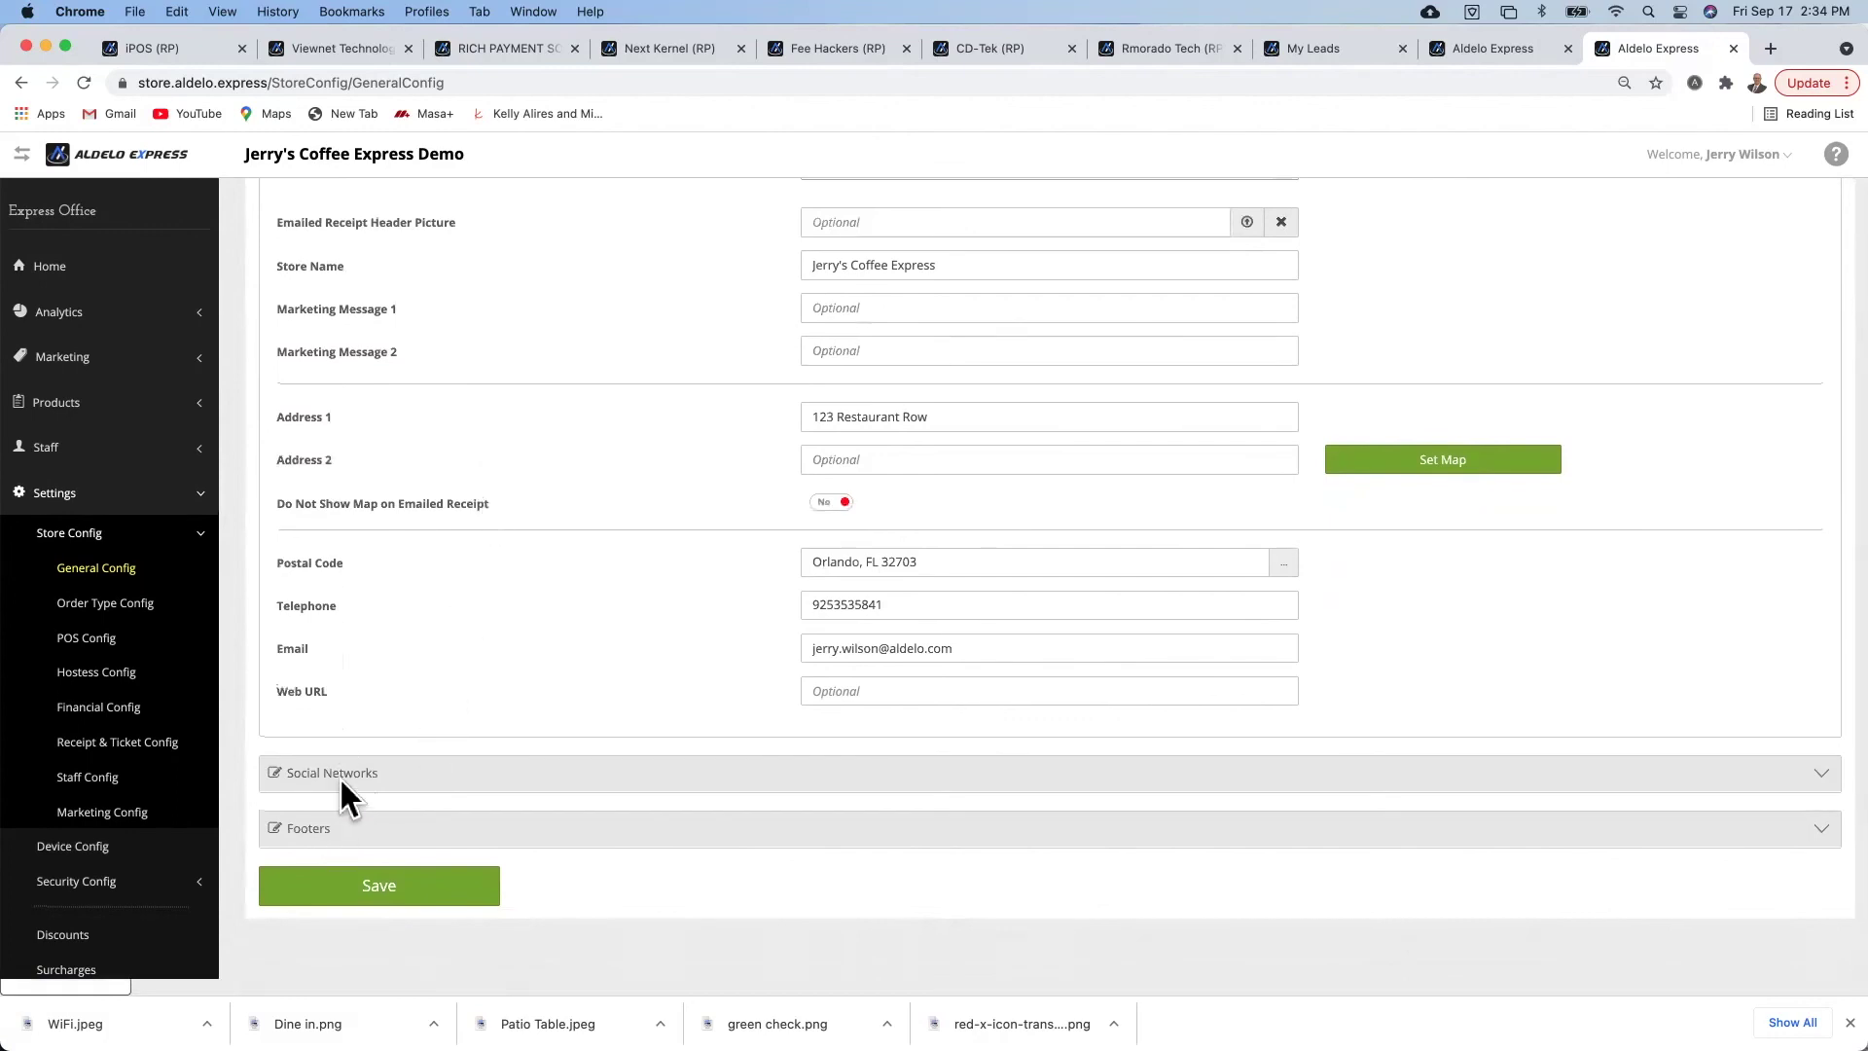
click(326, 832)
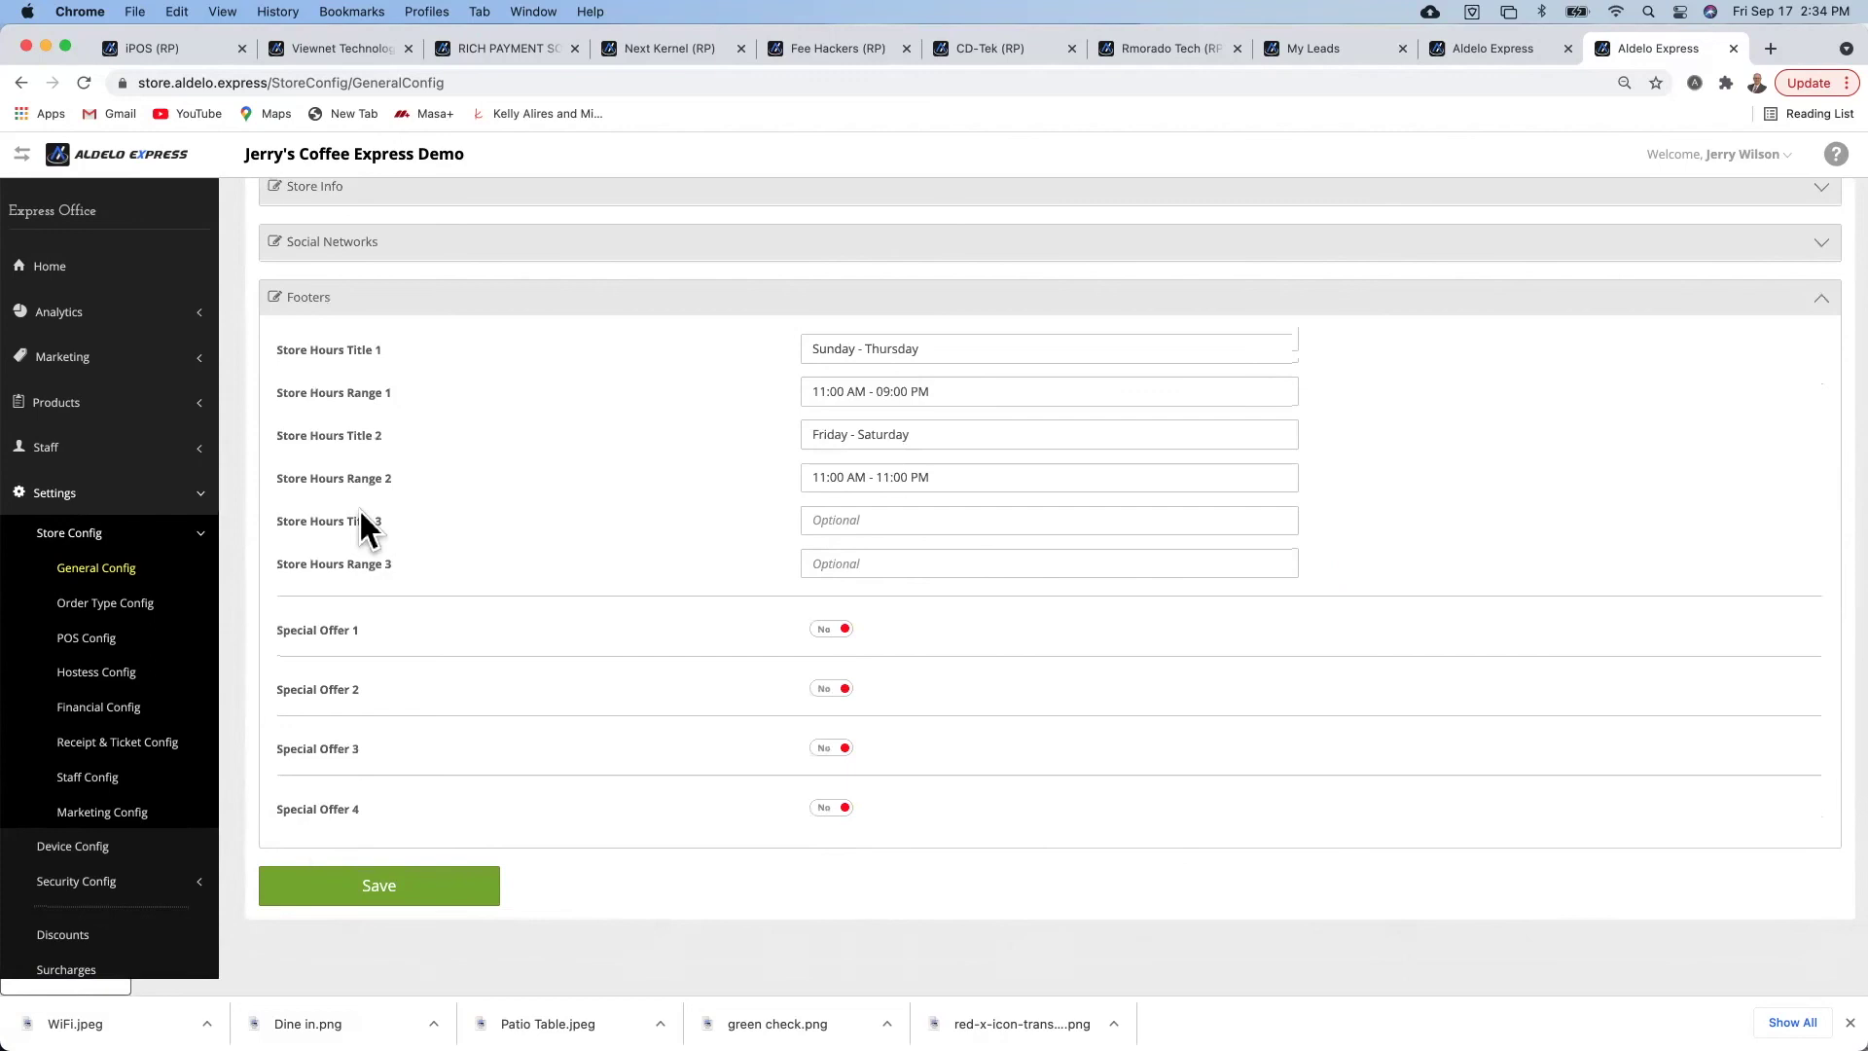
click(345, 239)
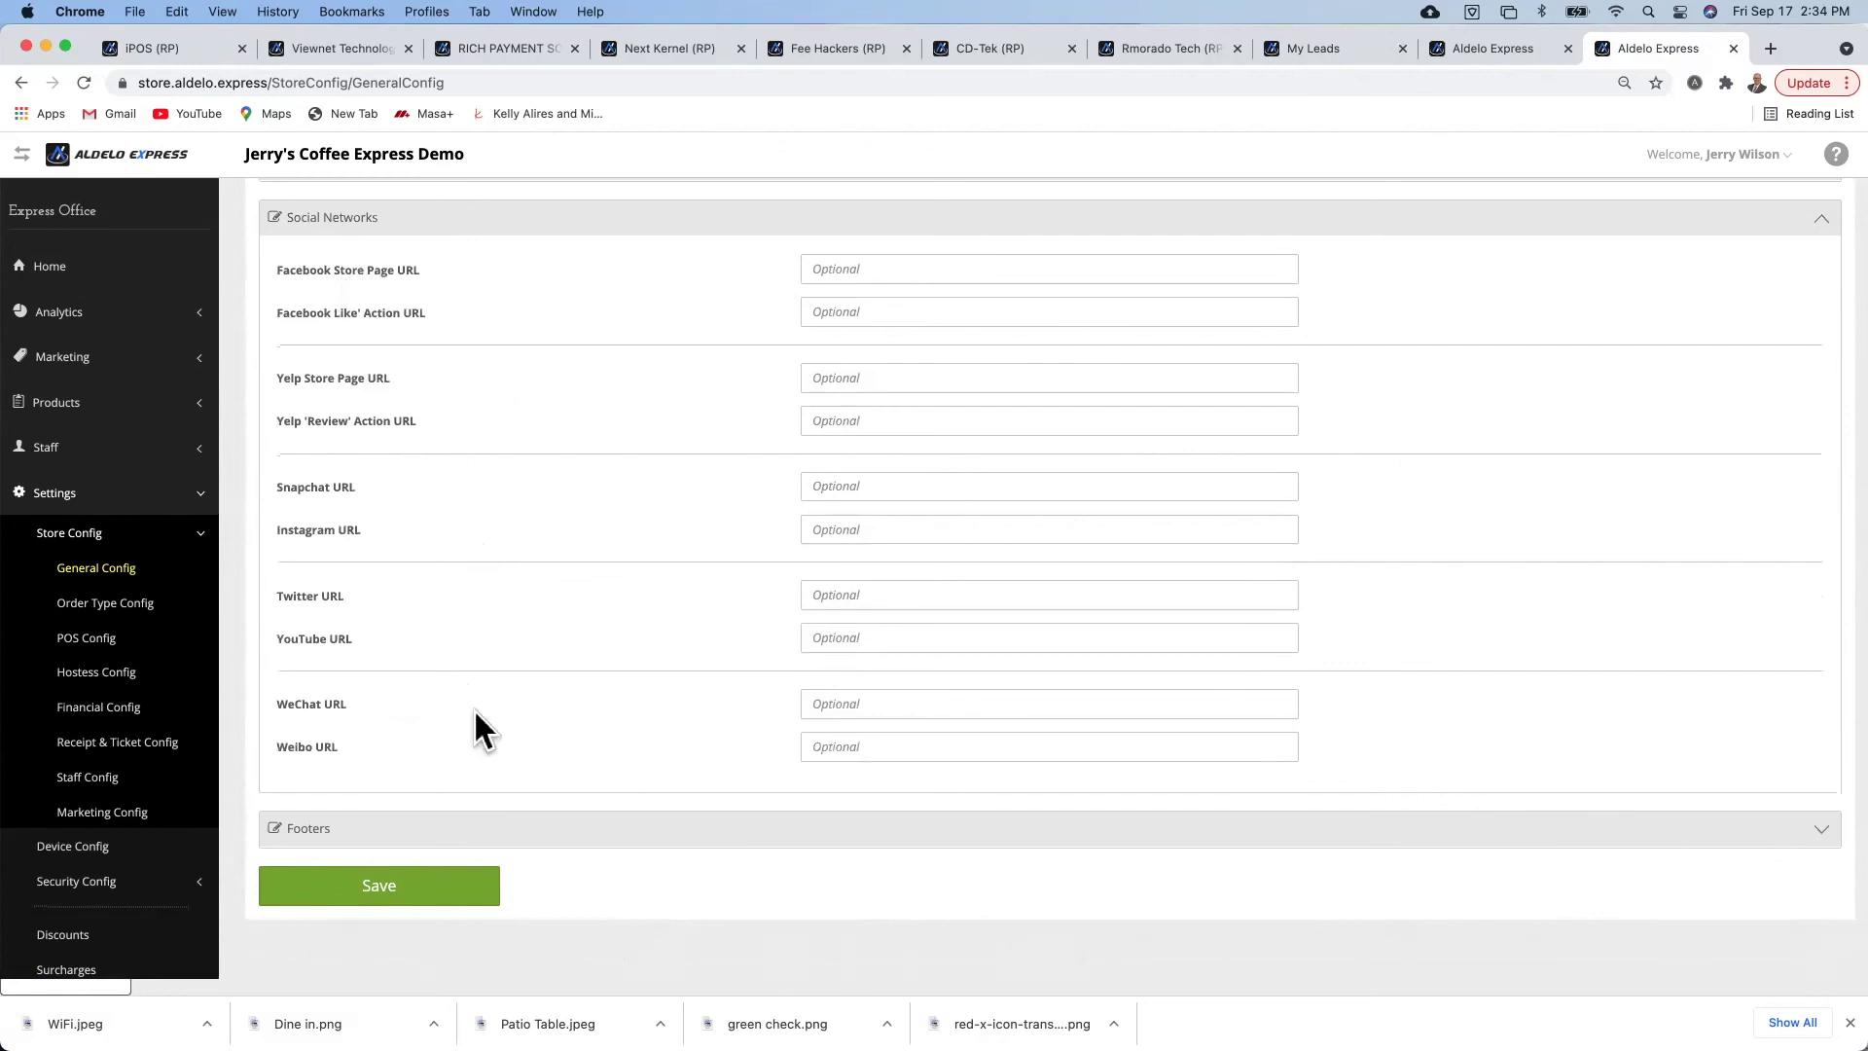
scroll(473, 710, up, 3)
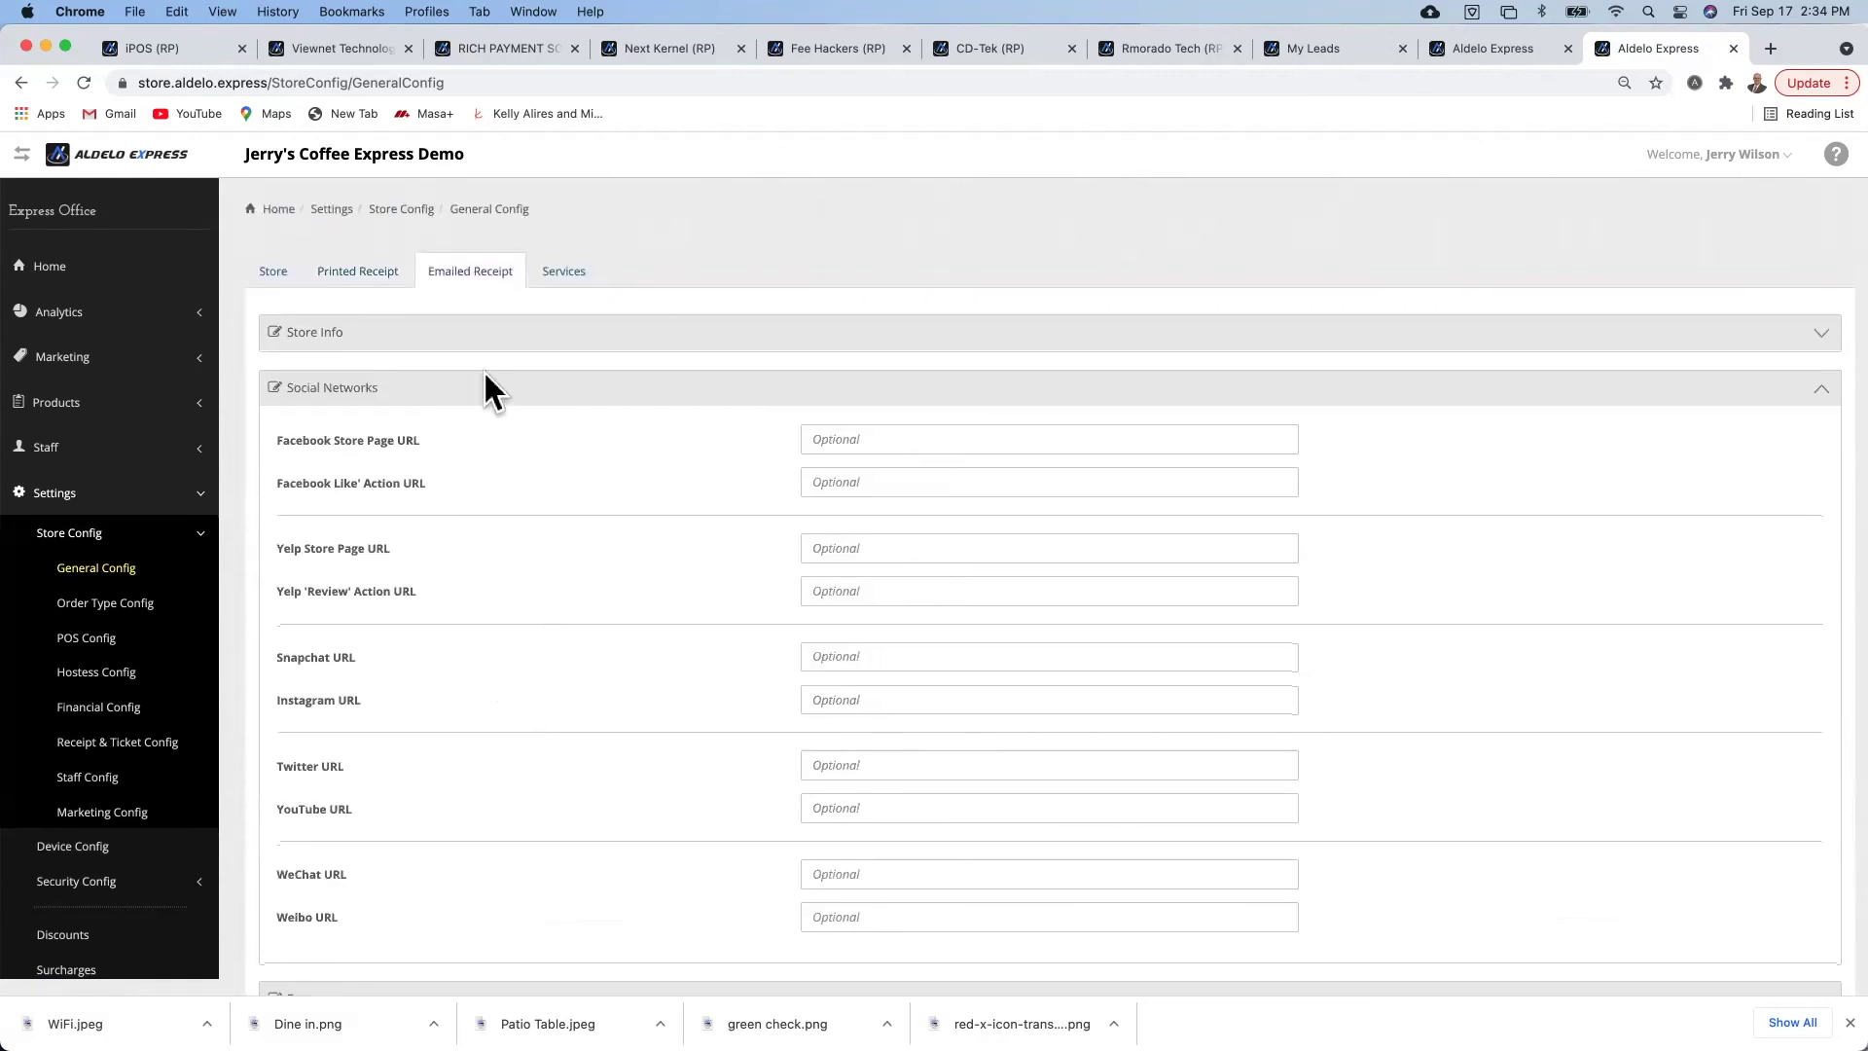
click(275, 280)
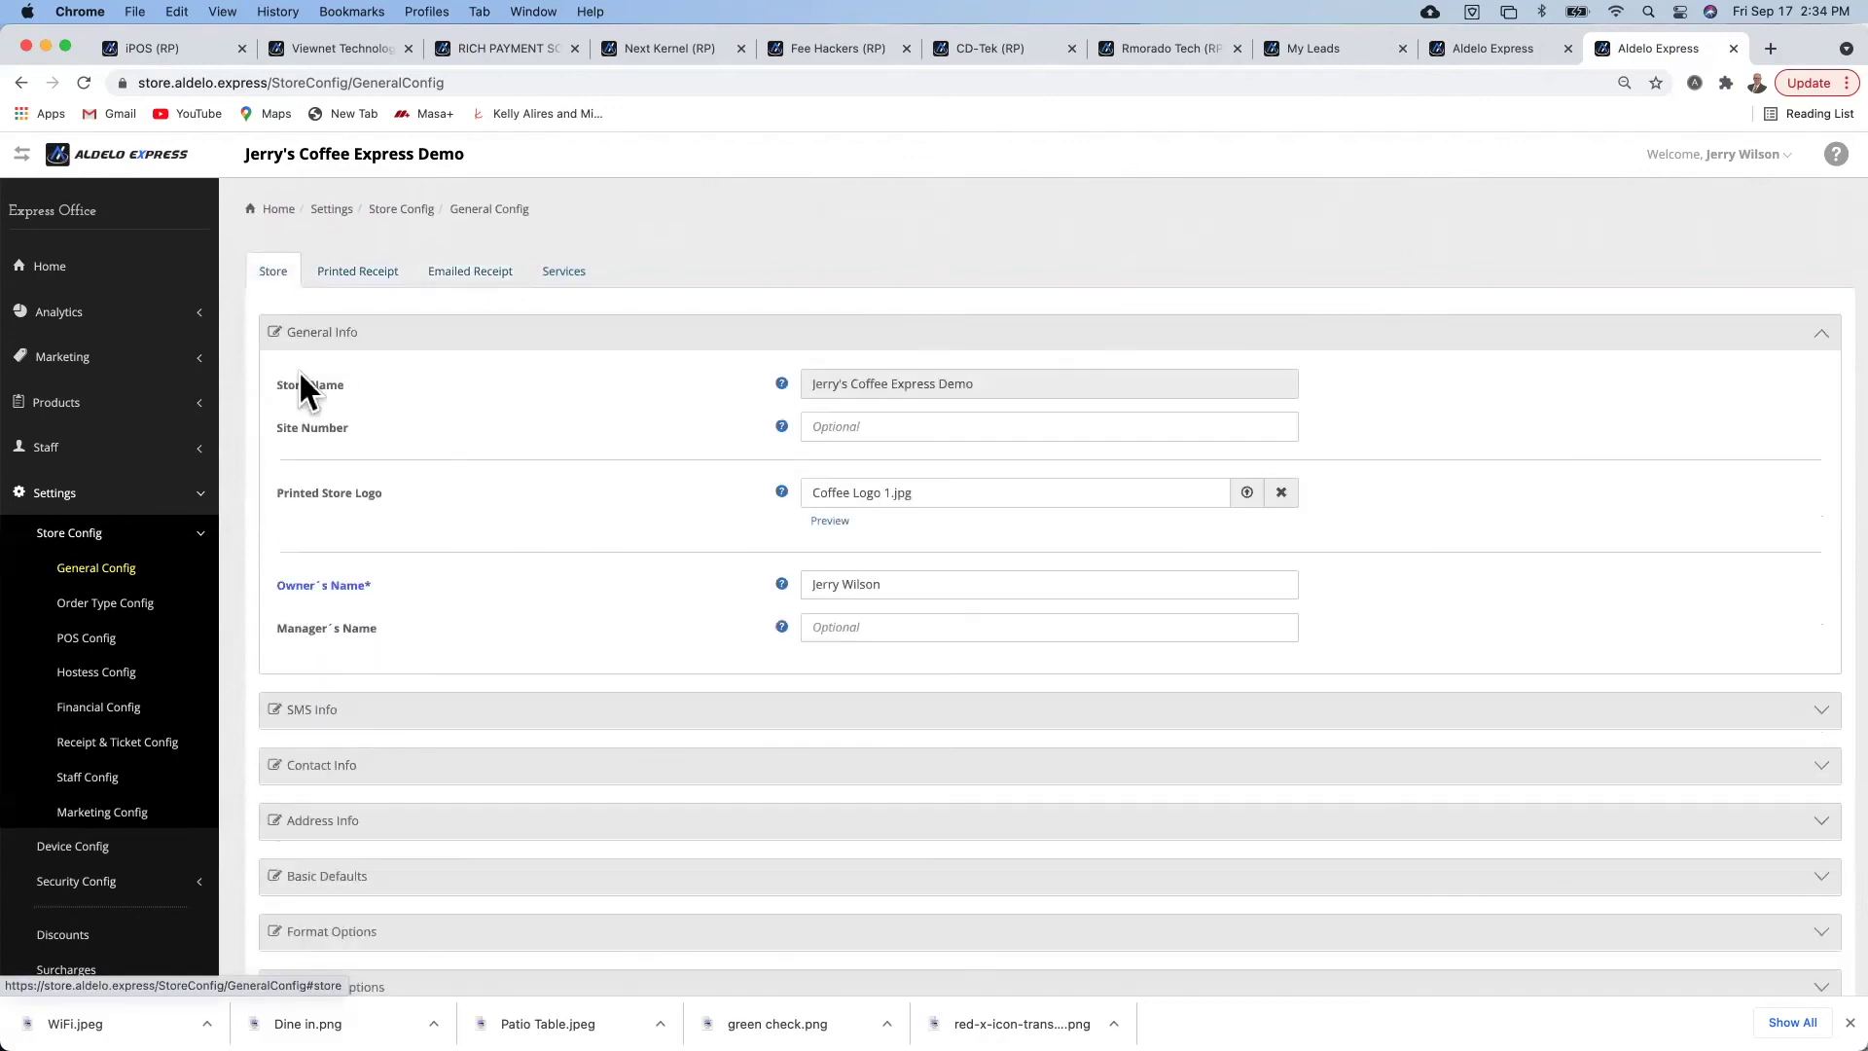